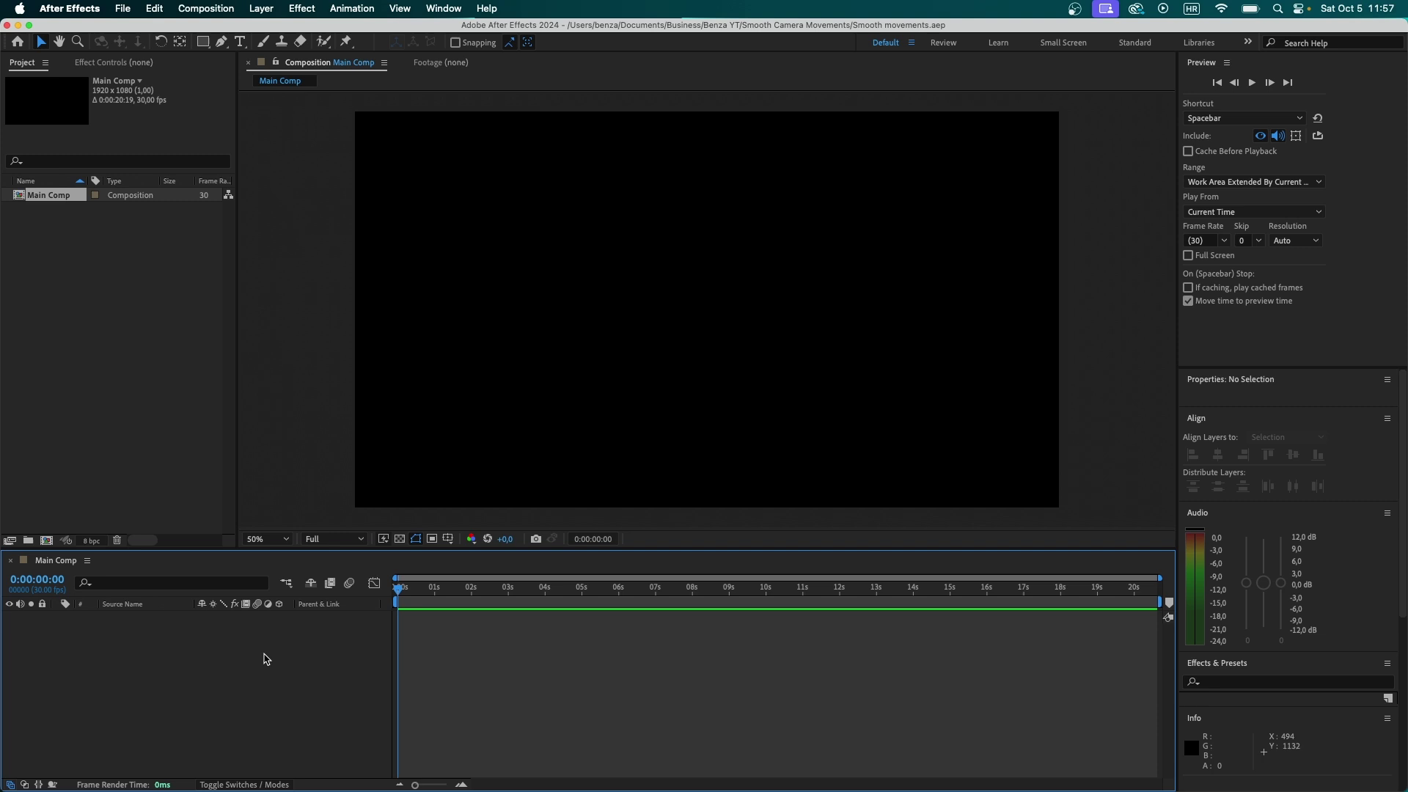
# - Add a one-node camera named Camera 1 with the 50mm preset to Main Comp
pyautogui.rightClick(275, 649)
pyautogui.moveTo(294, 594)
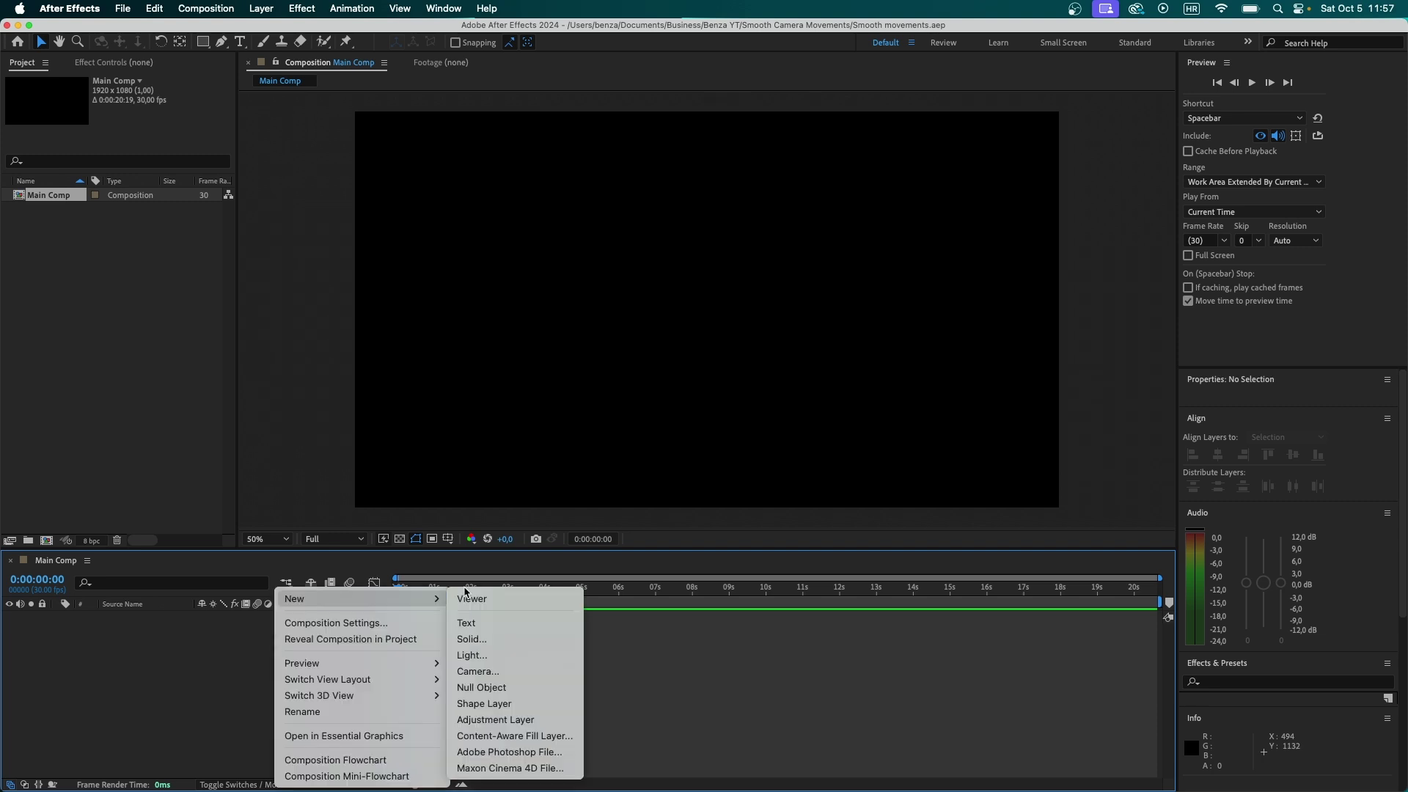
pyautogui.click(498, 664)
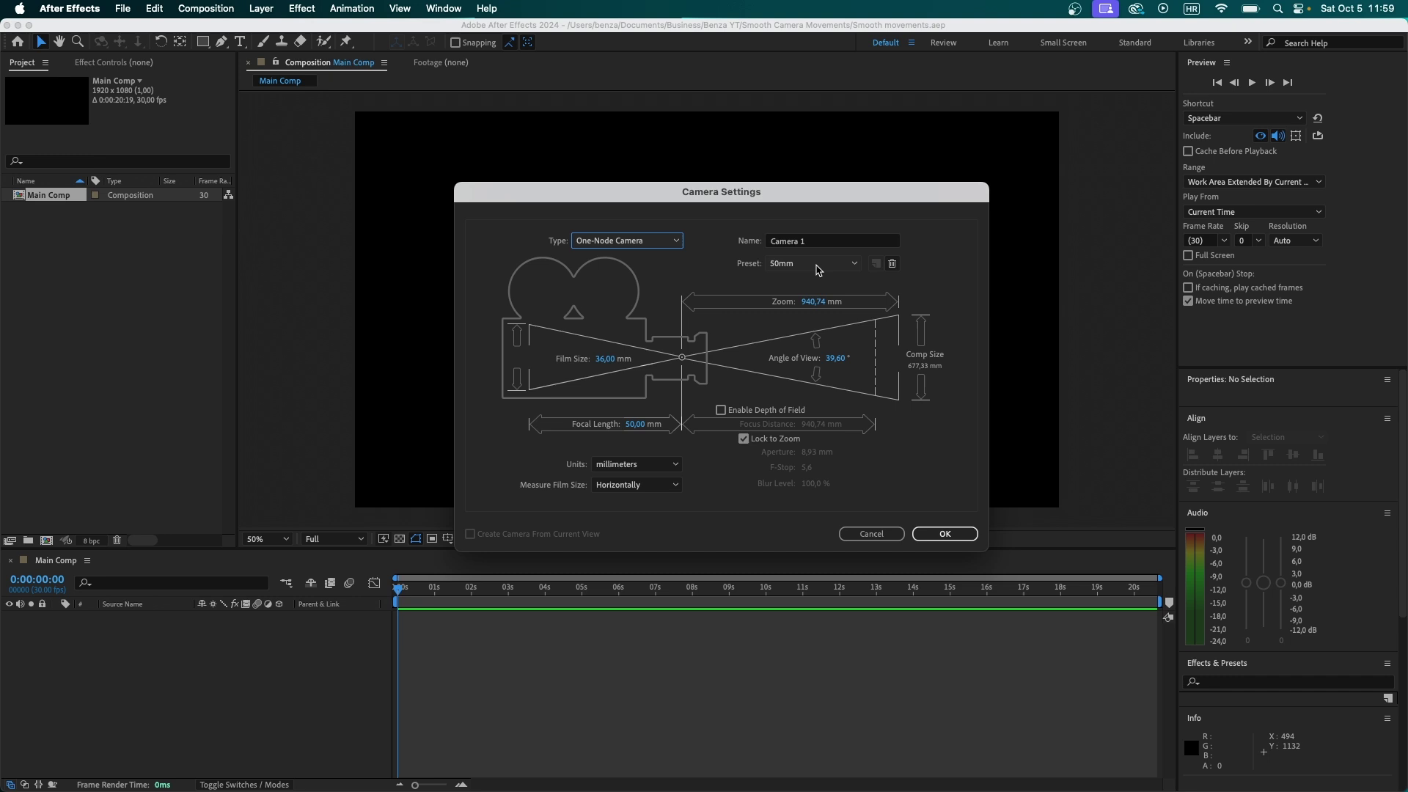
pyautogui.click(945, 533)
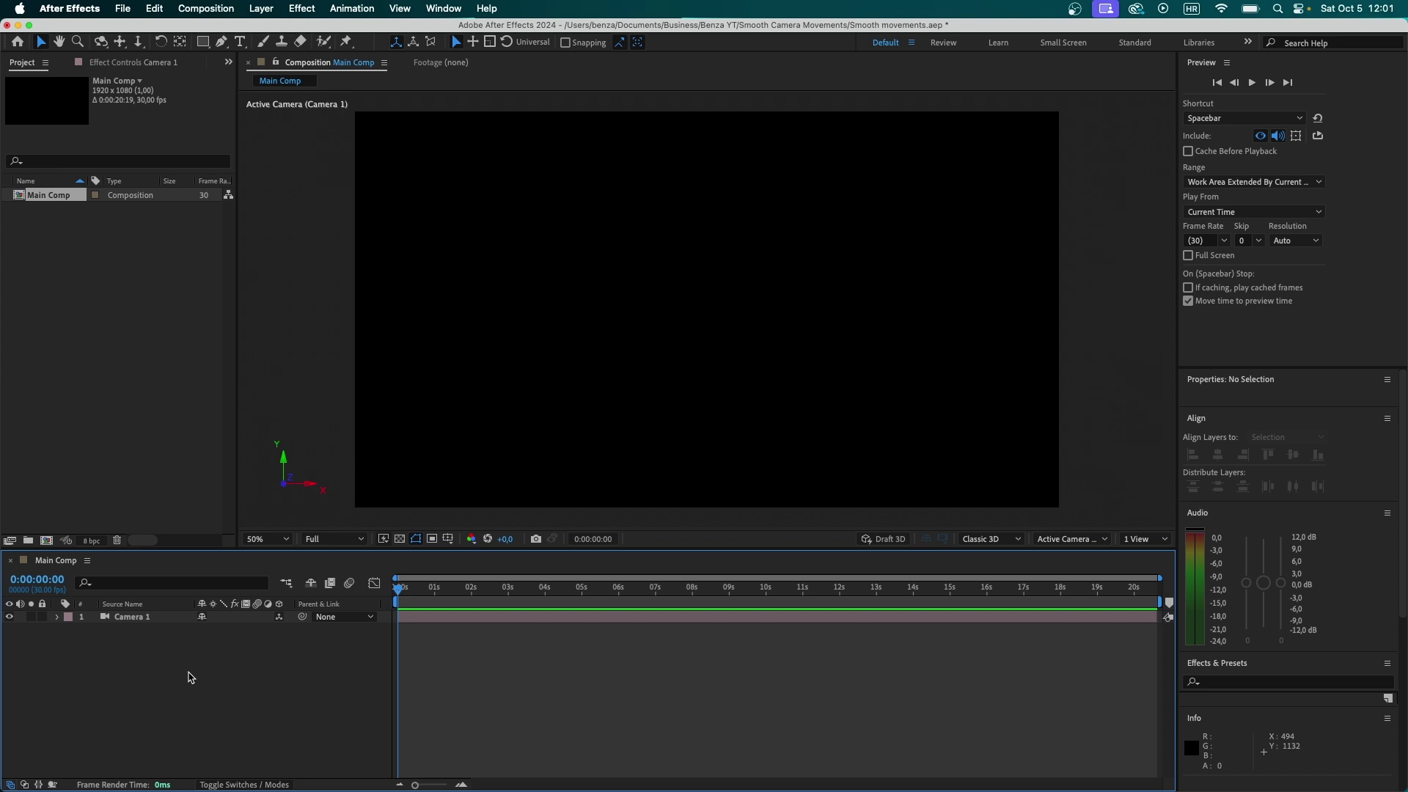
# - Create a text layer reading HOW TO near the middle of the composition
pyautogui.click(243, 44)
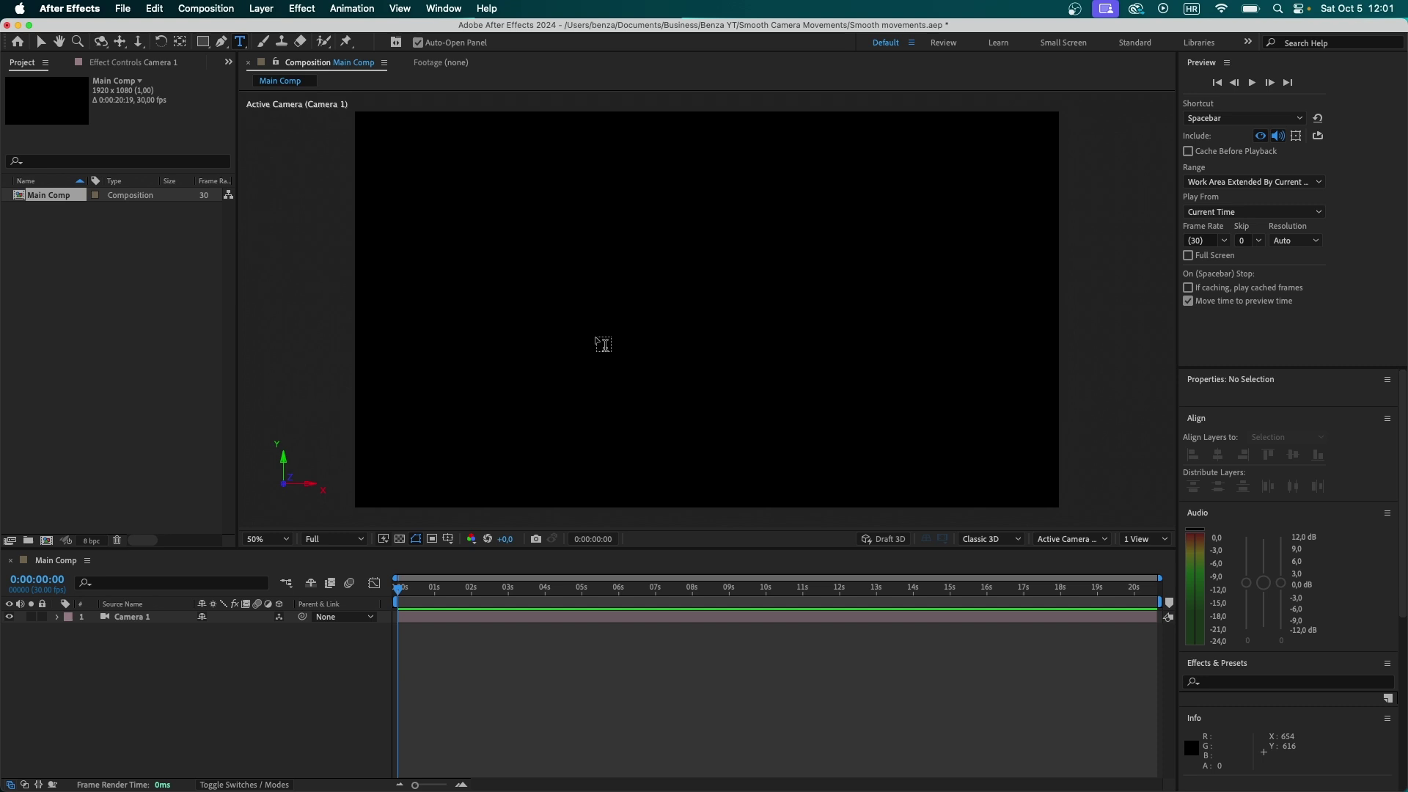
pyautogui.click(655, 305)
pyautogui.write('HOW TO')
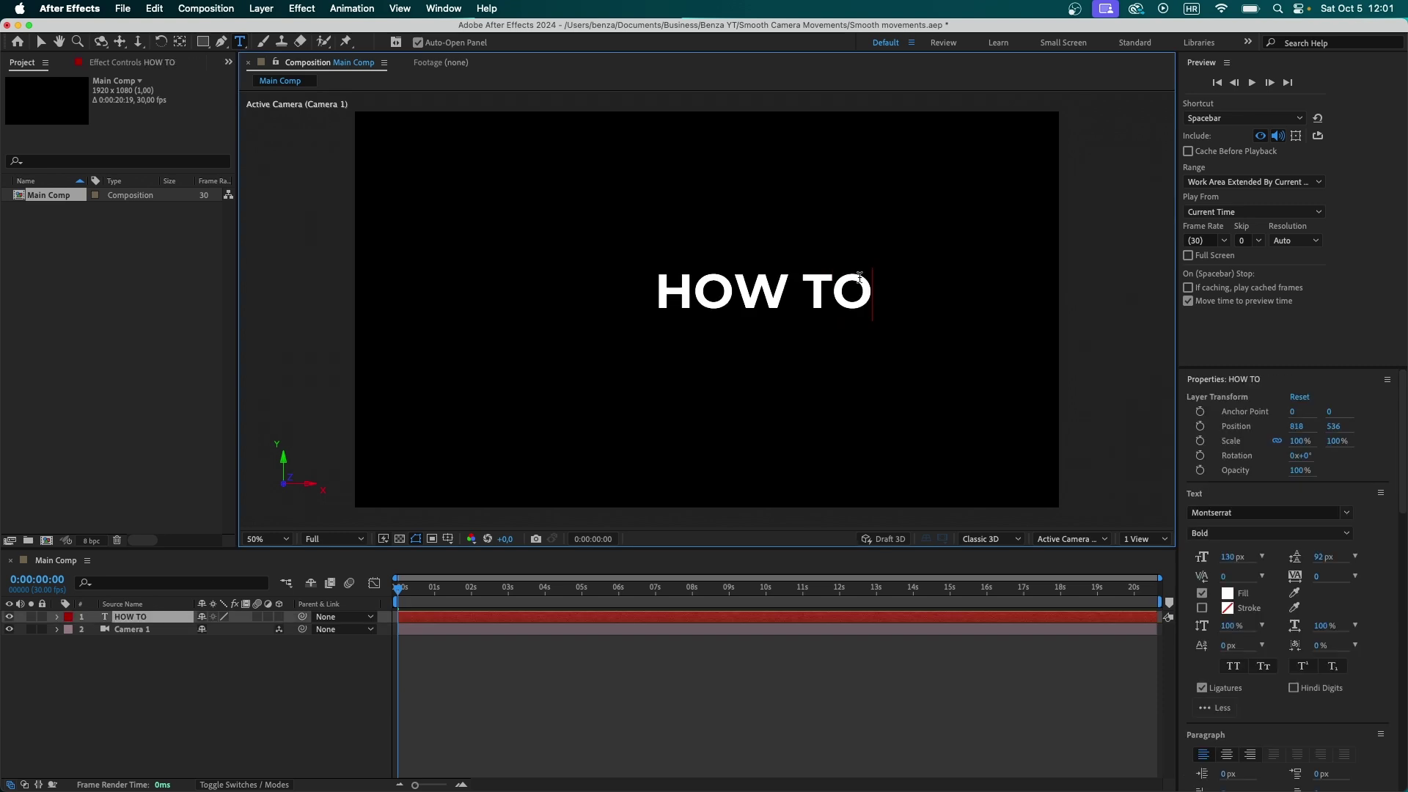
pyautogui.click(302, 712)
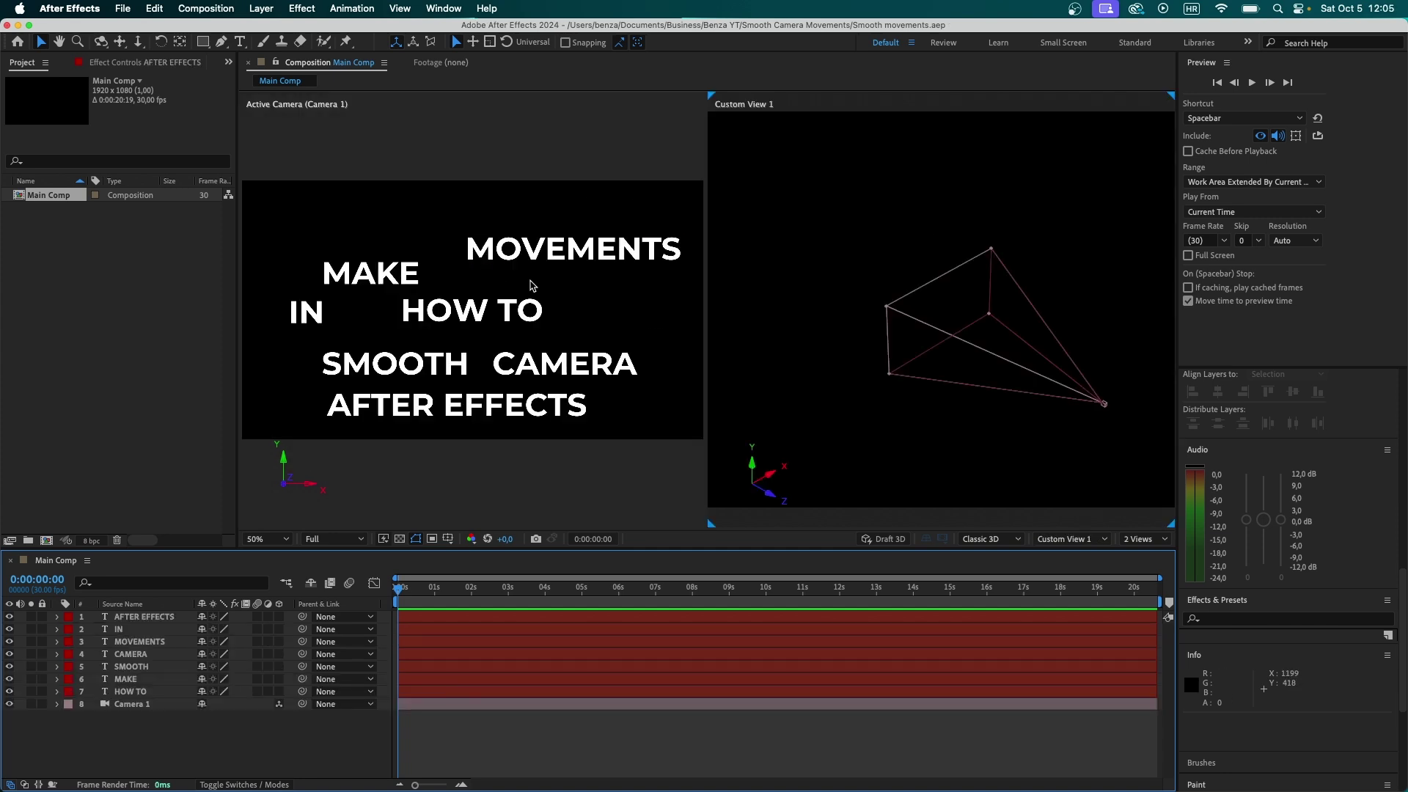
# - Use the two-view layout and turn all seven text layers into 3D layers
pyautogui.click(1138, 539)
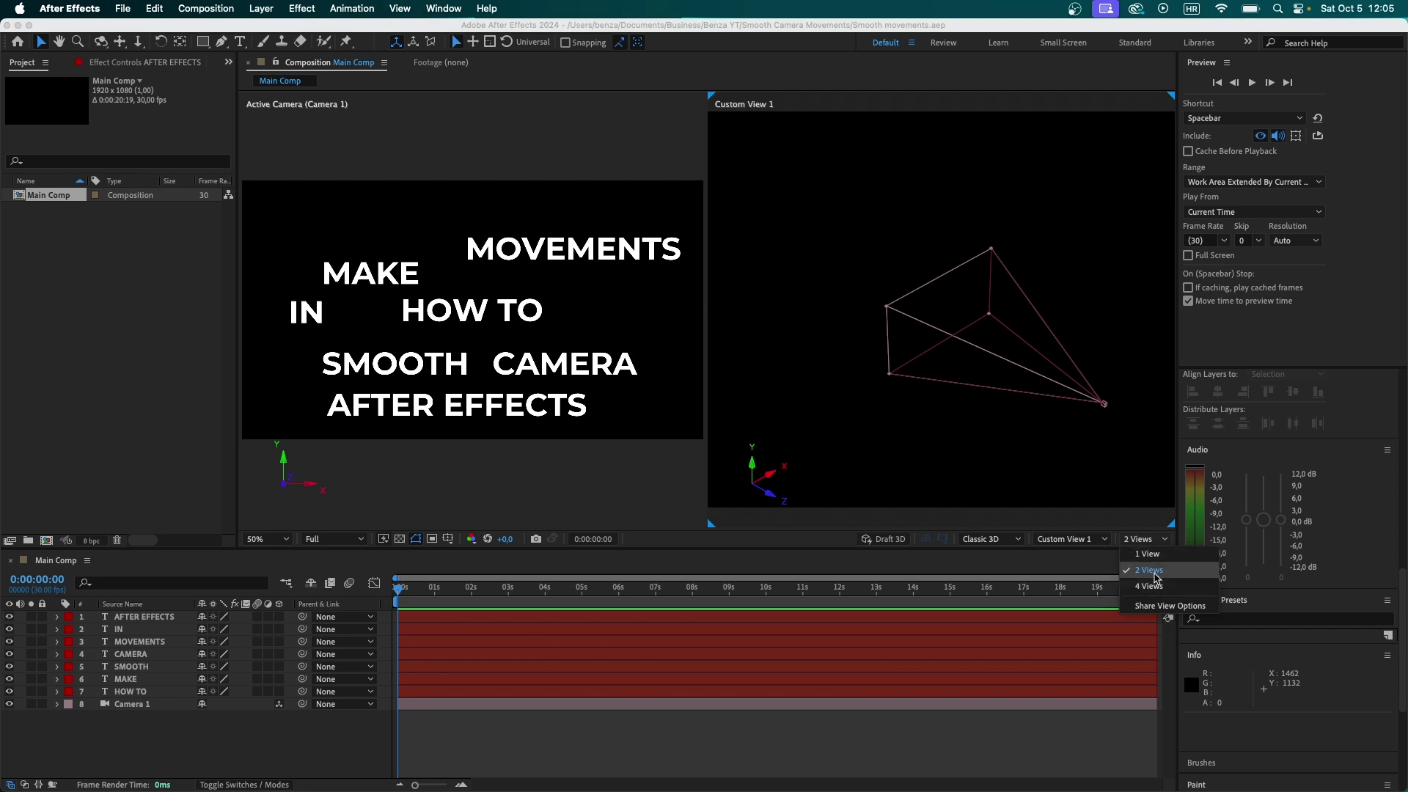
pyautogui.click(1156, 574)
pyautogui.moveTo(279, 617); pyautogui.dragTo(280, 691)
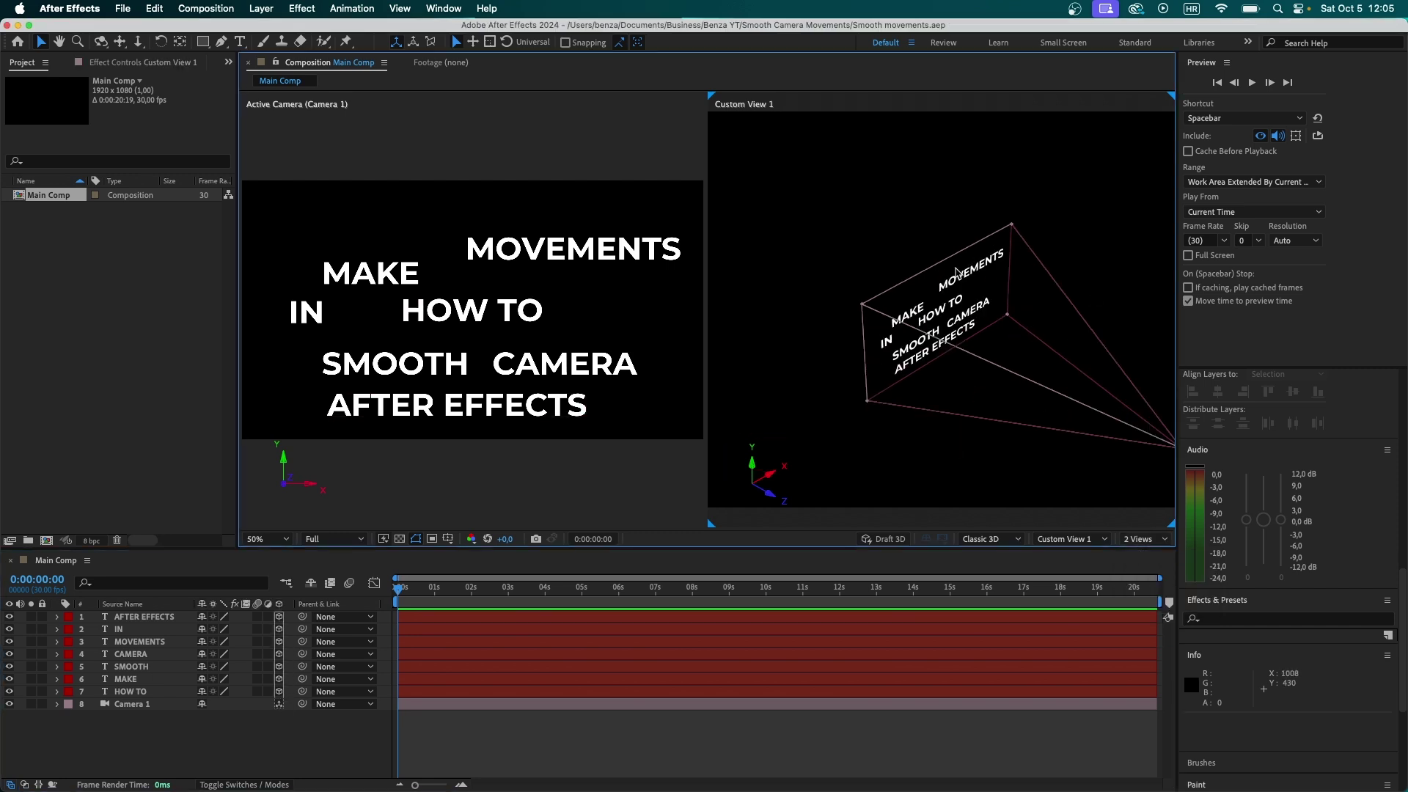
# - Reveal the Position property of every layer and spread the text layers through 3D space, inspecting the arrangement in Custom View 1
pyautogui.press('super+a')
pyautogui.press('p')
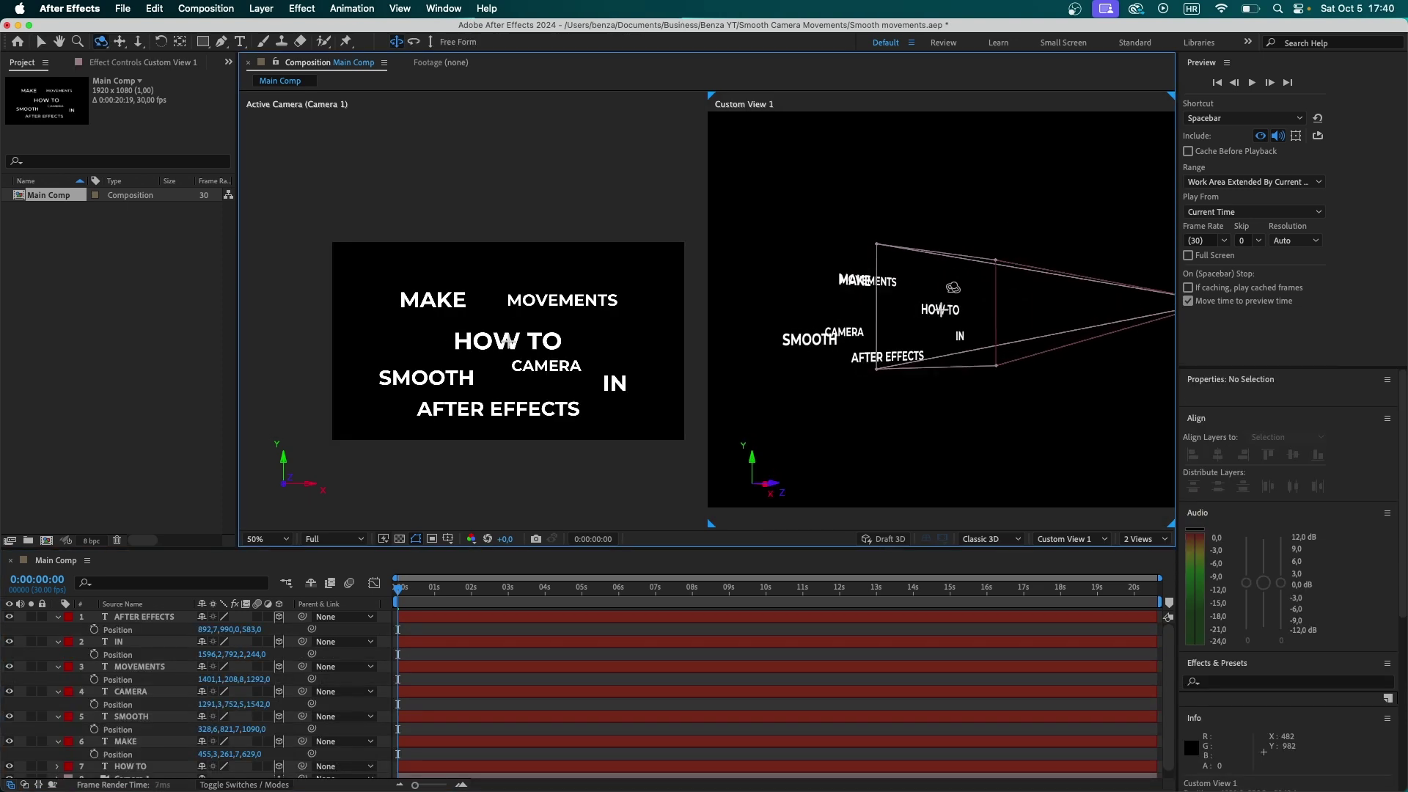
pyautogui.moveTo(953, 286); pyautogui.dragTo(777, 310)
pyautogui.press('3')
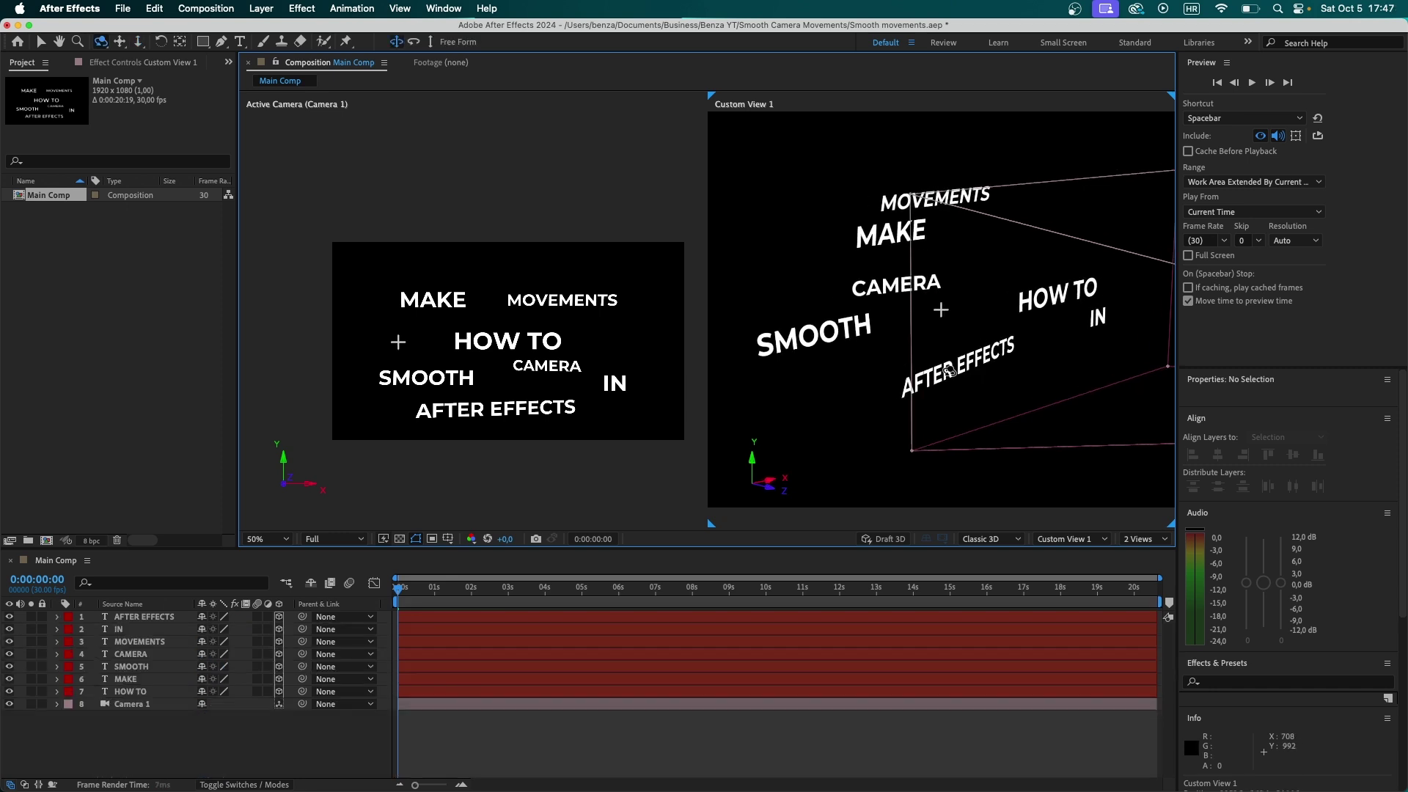
pyautogui.moveTo(762, 360); pyautogui.dragTo(935, 371)
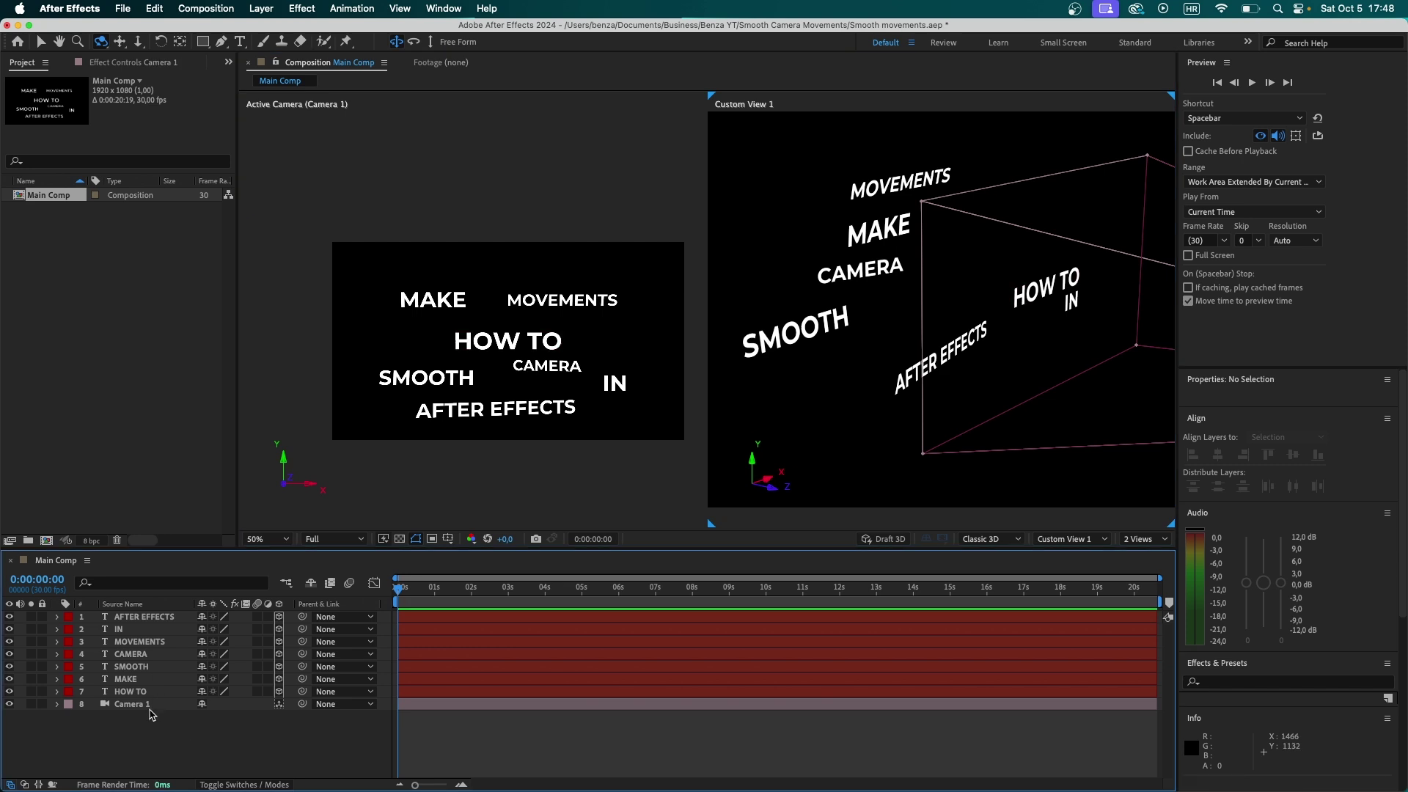
# - Inspect Camera 1 with the text in the two-view layout and delete the camera layer
pyautogui.click(149, 707)
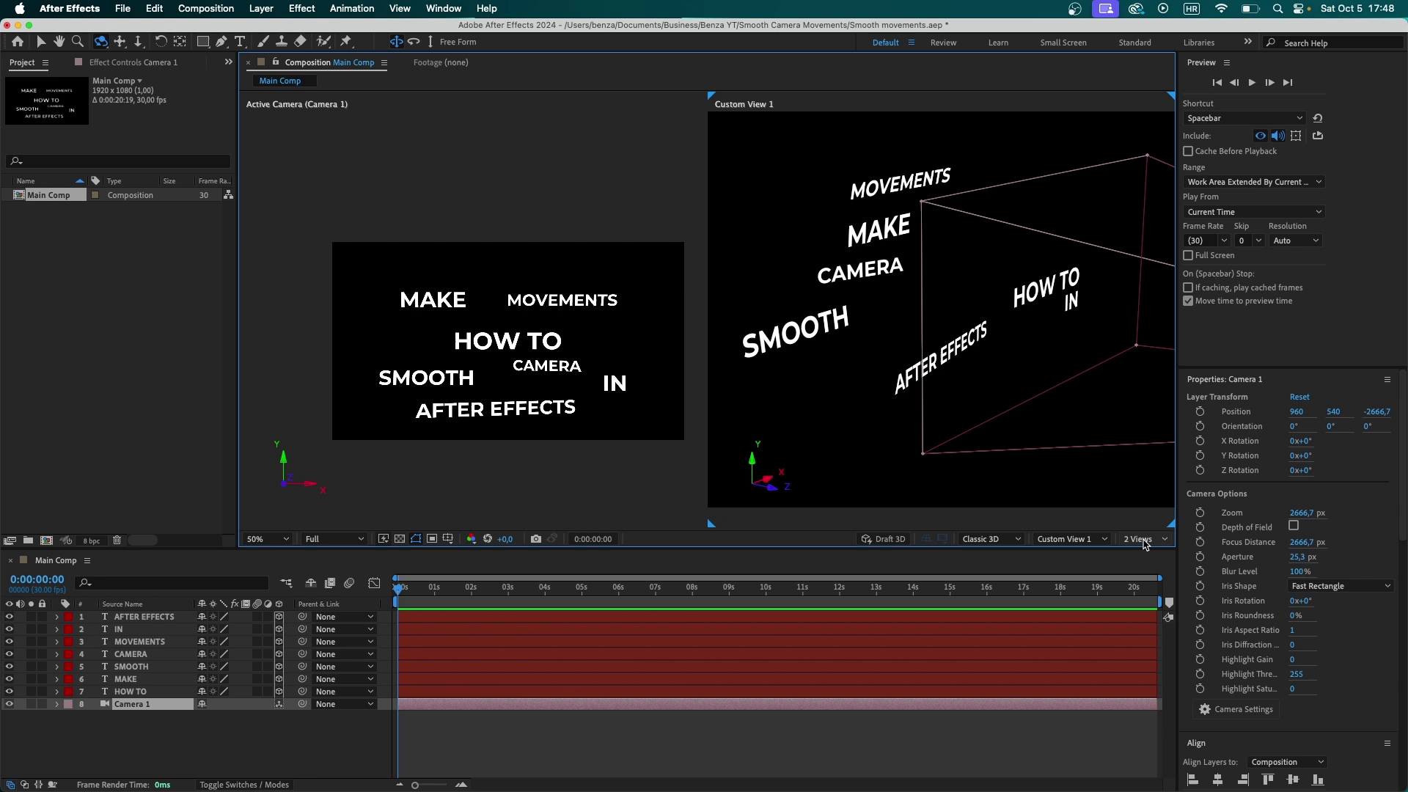
pyautogui.click(1139, 540)
pyautogui.click(1157, 569)
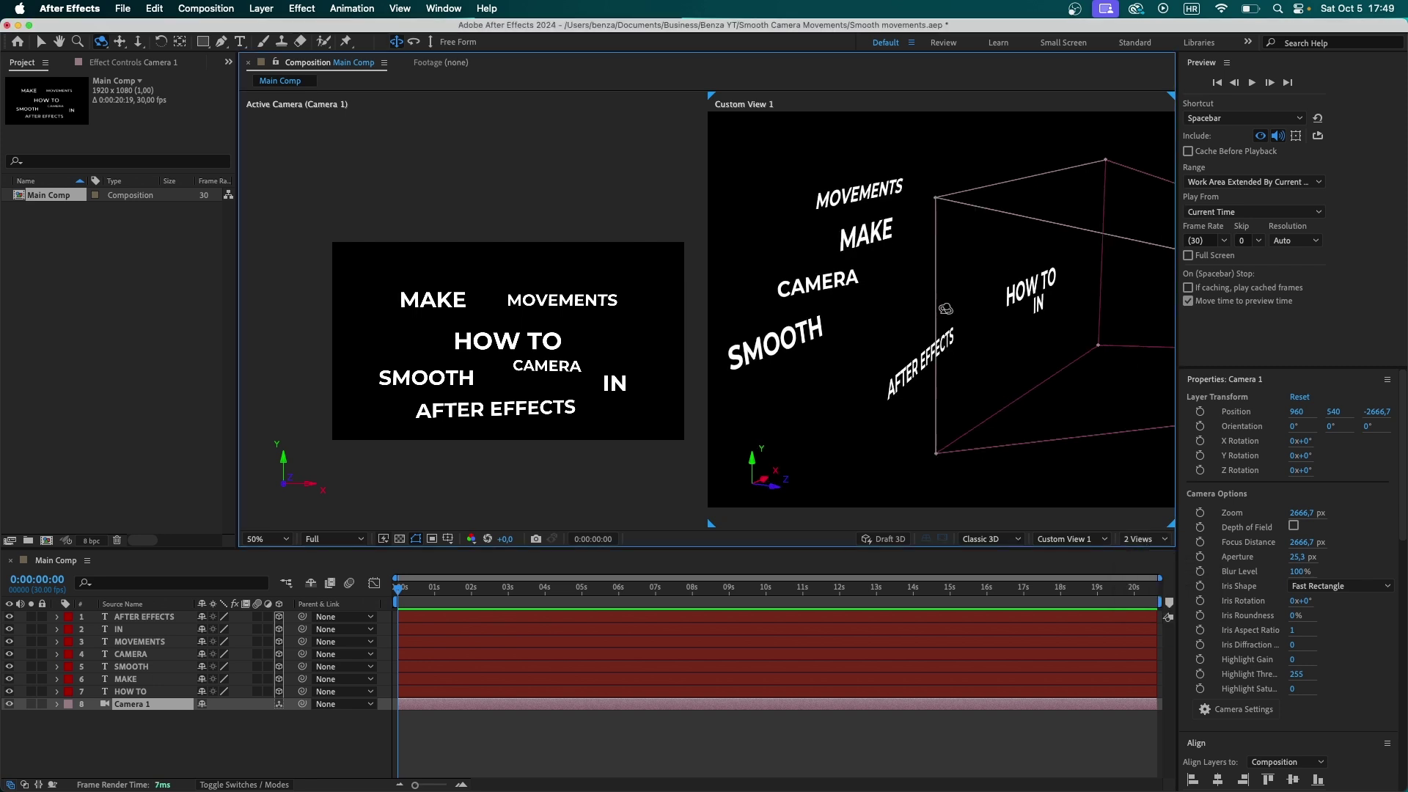
pyautogui.moveTo(943, 308); pyautogui.dragTo(937, 311)
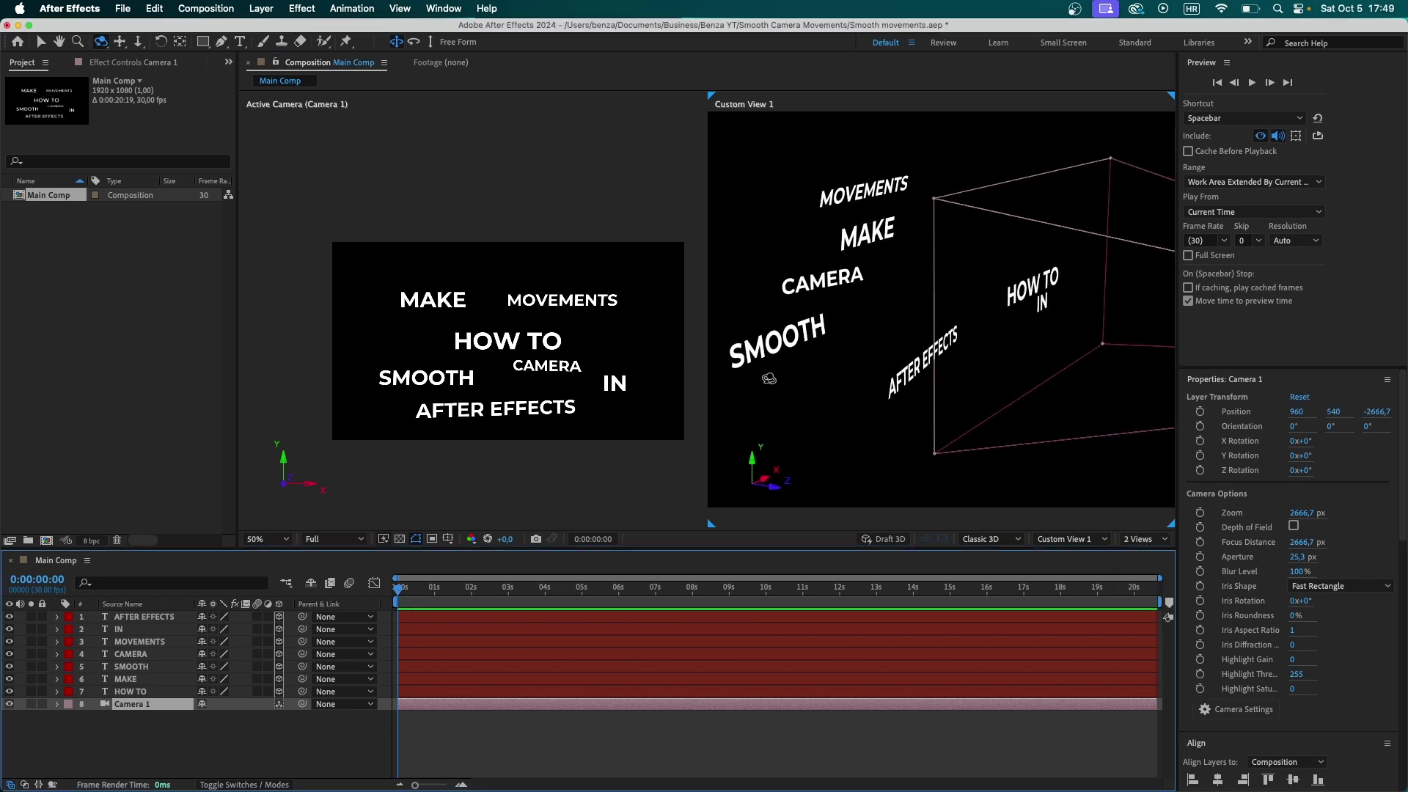
pyautogui.click(41, 41)
pyautogui.press('Delete')
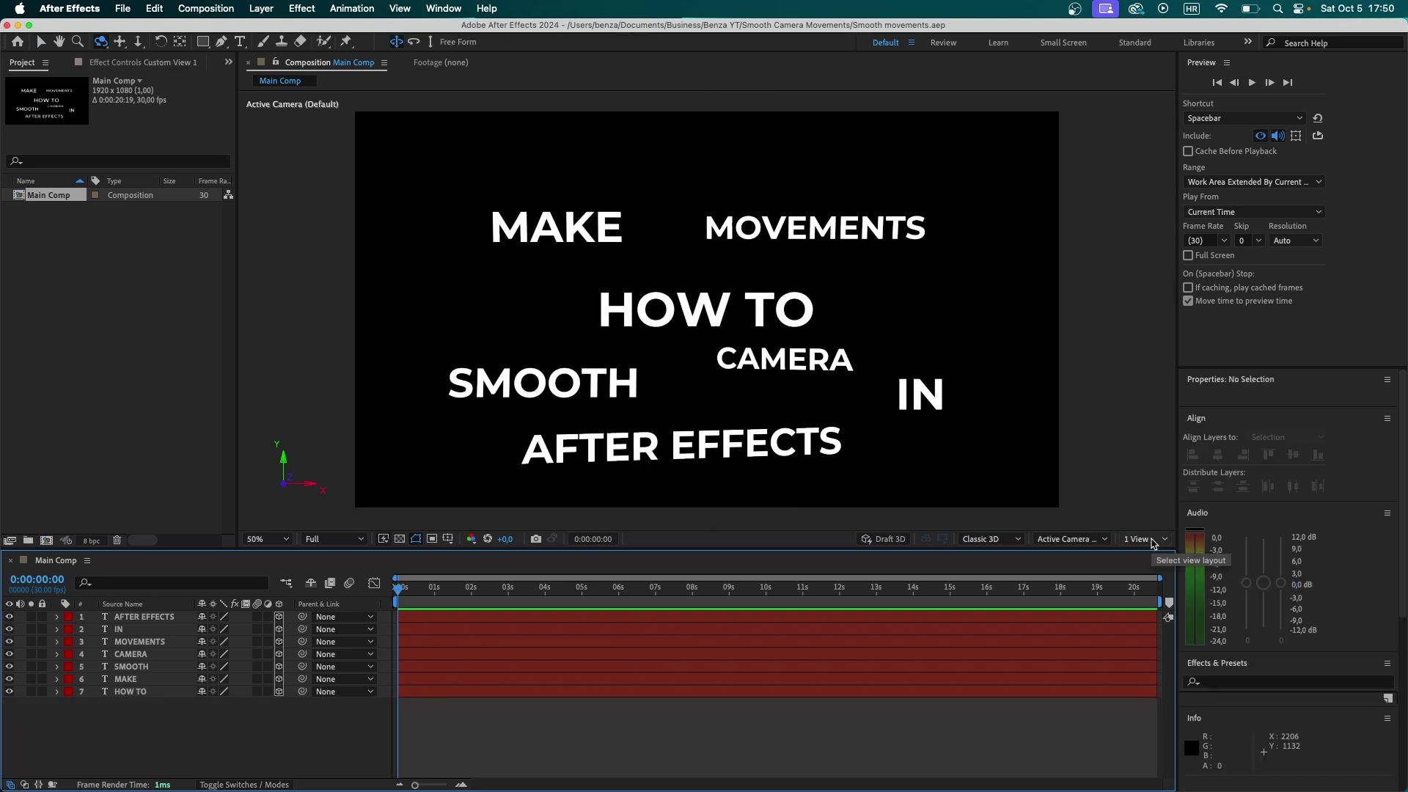
pyautogui.click(1140, 539)
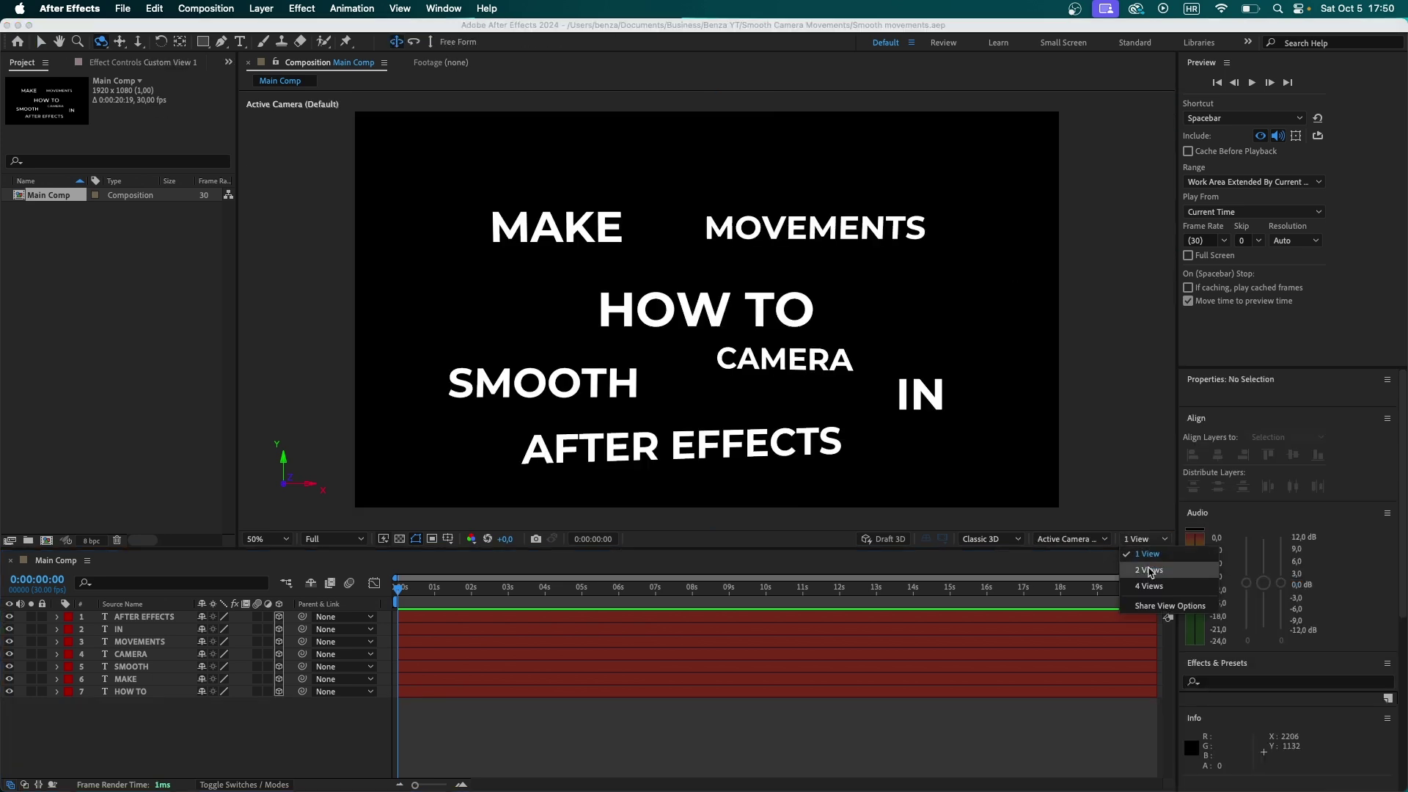
pyautogui.click(1149, 571)
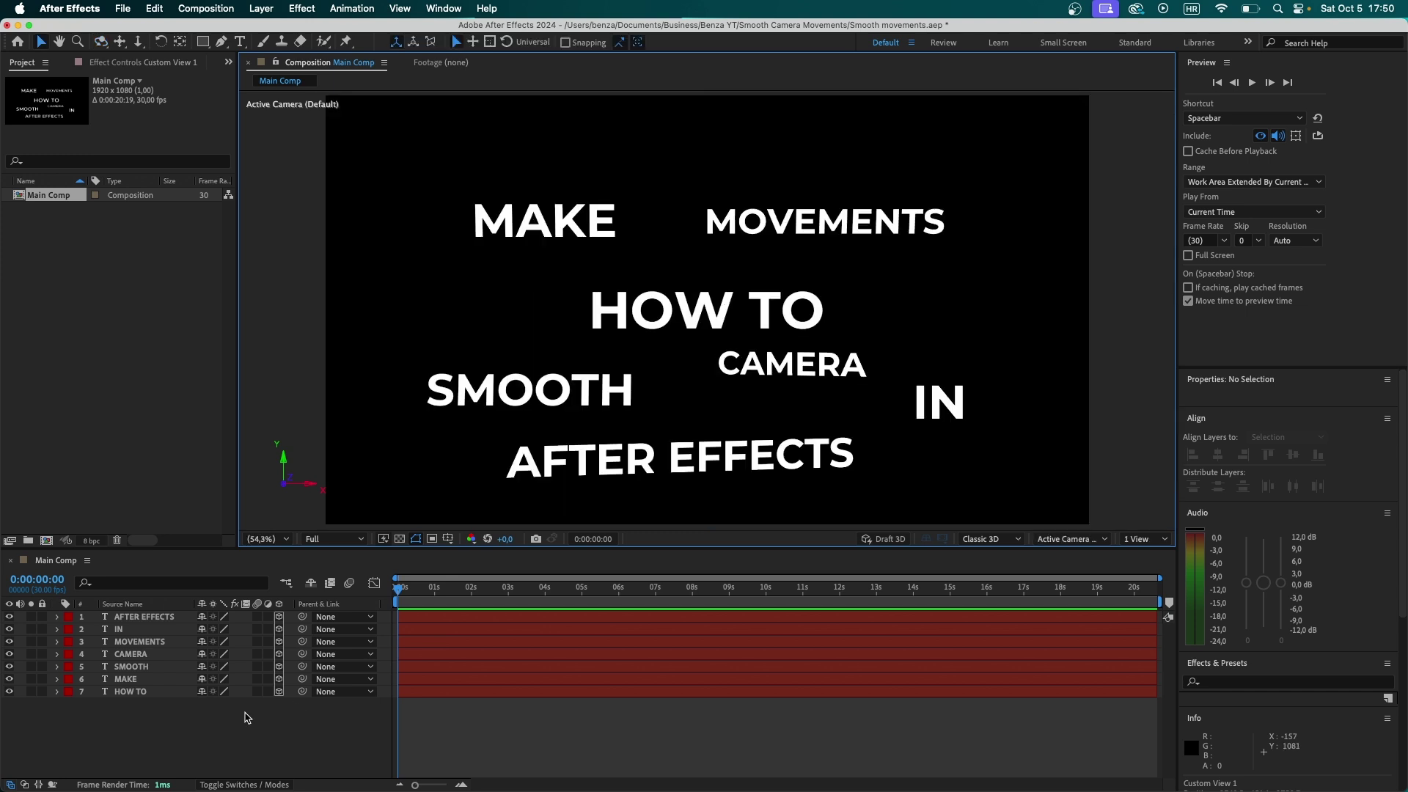
# - Add a null object to Main Comp, make it a 3D layer and give it a cyan label
pyautogui.rightClick(246, 718)
pyautogui.moveTo(293, 601)
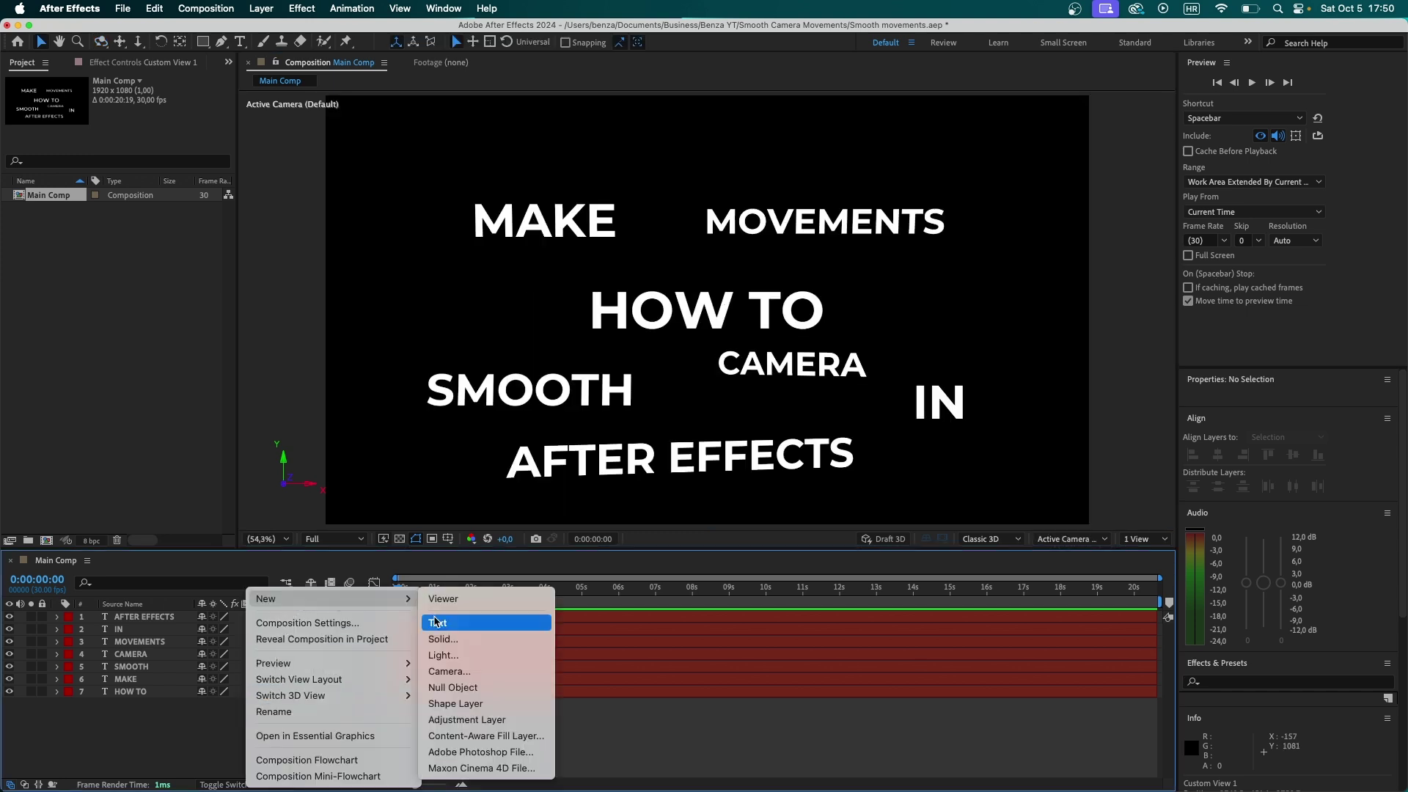
pyautogui.click(450, 682)
pyautogui.click(279, 616)
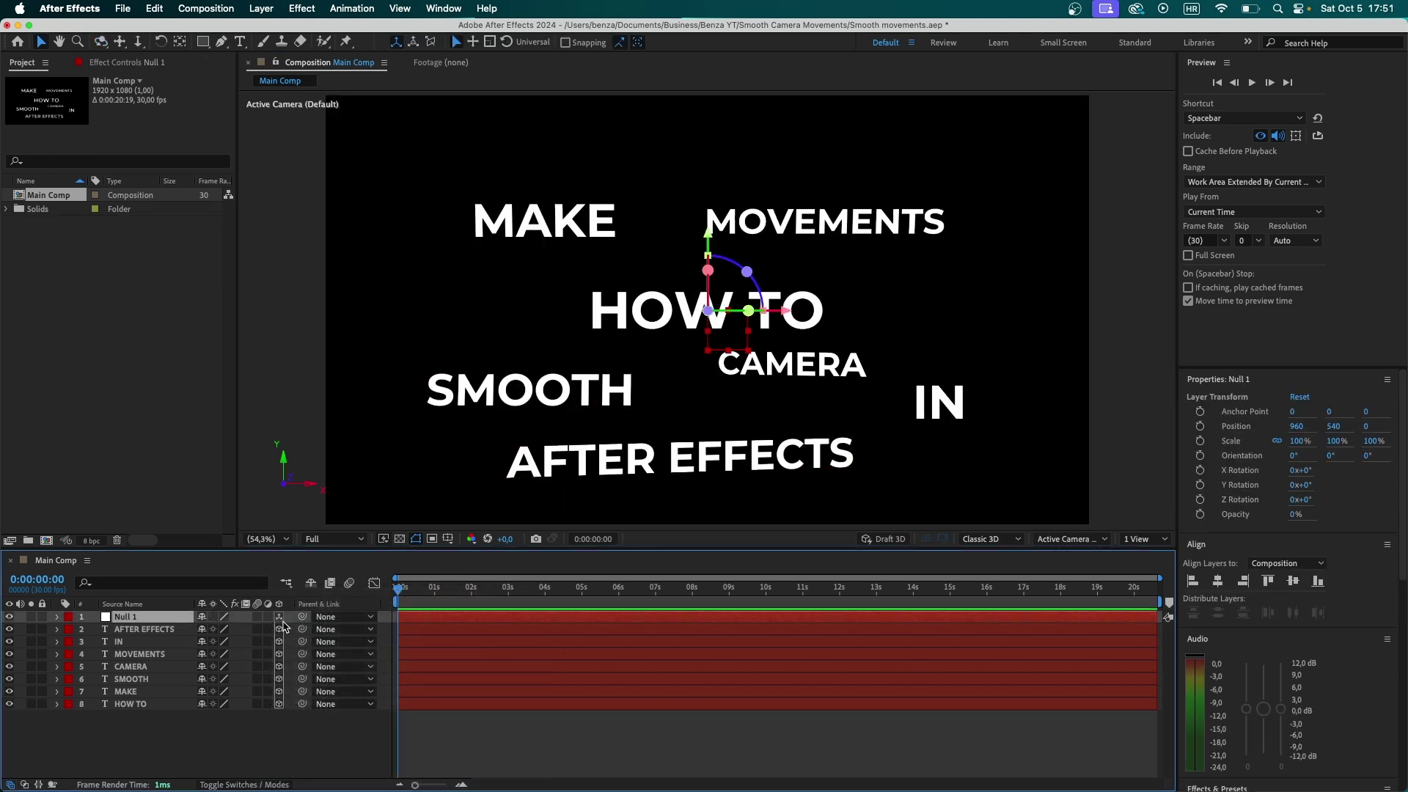
pyautogui.click(69, 618)
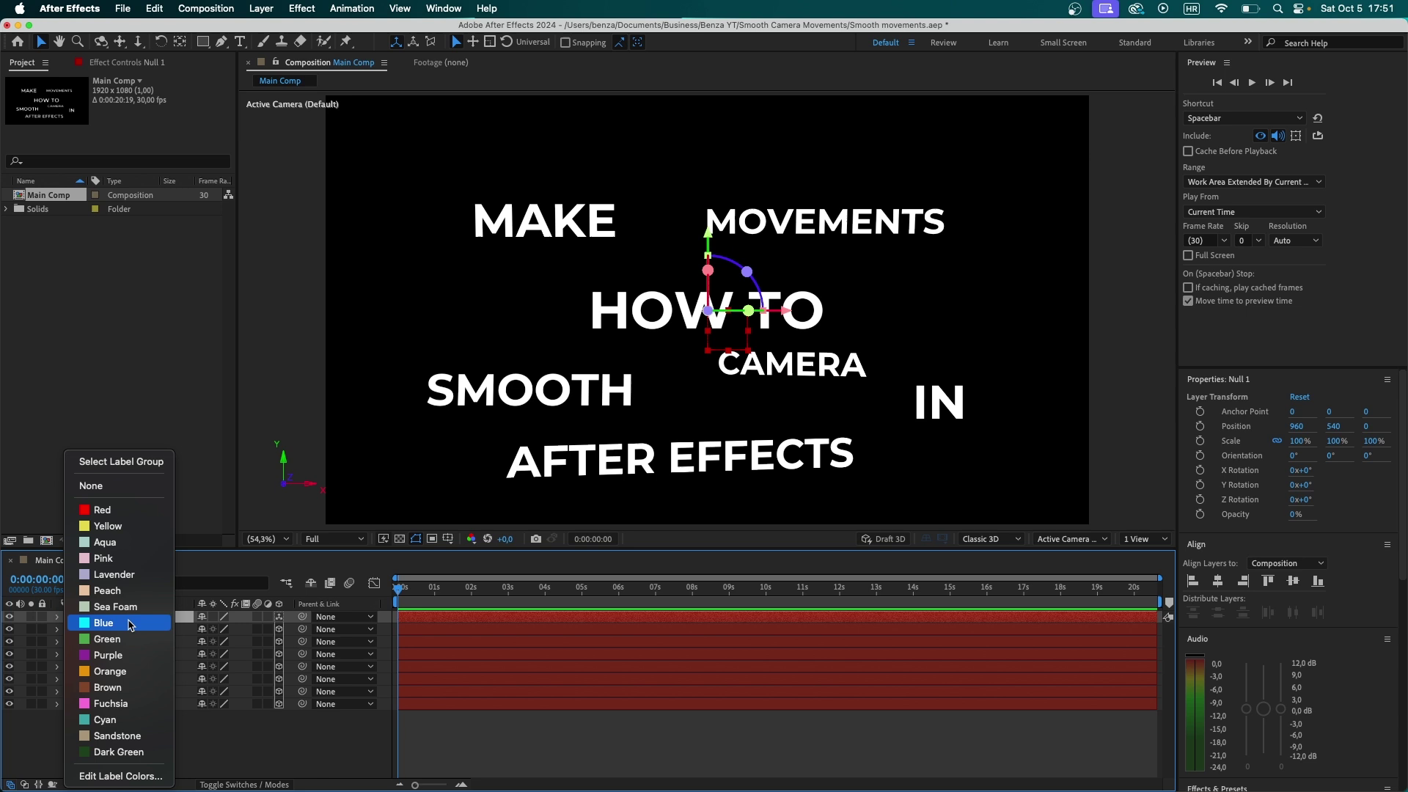
pyautogui.click(116, 624)
pyautogui.click(204, 759)
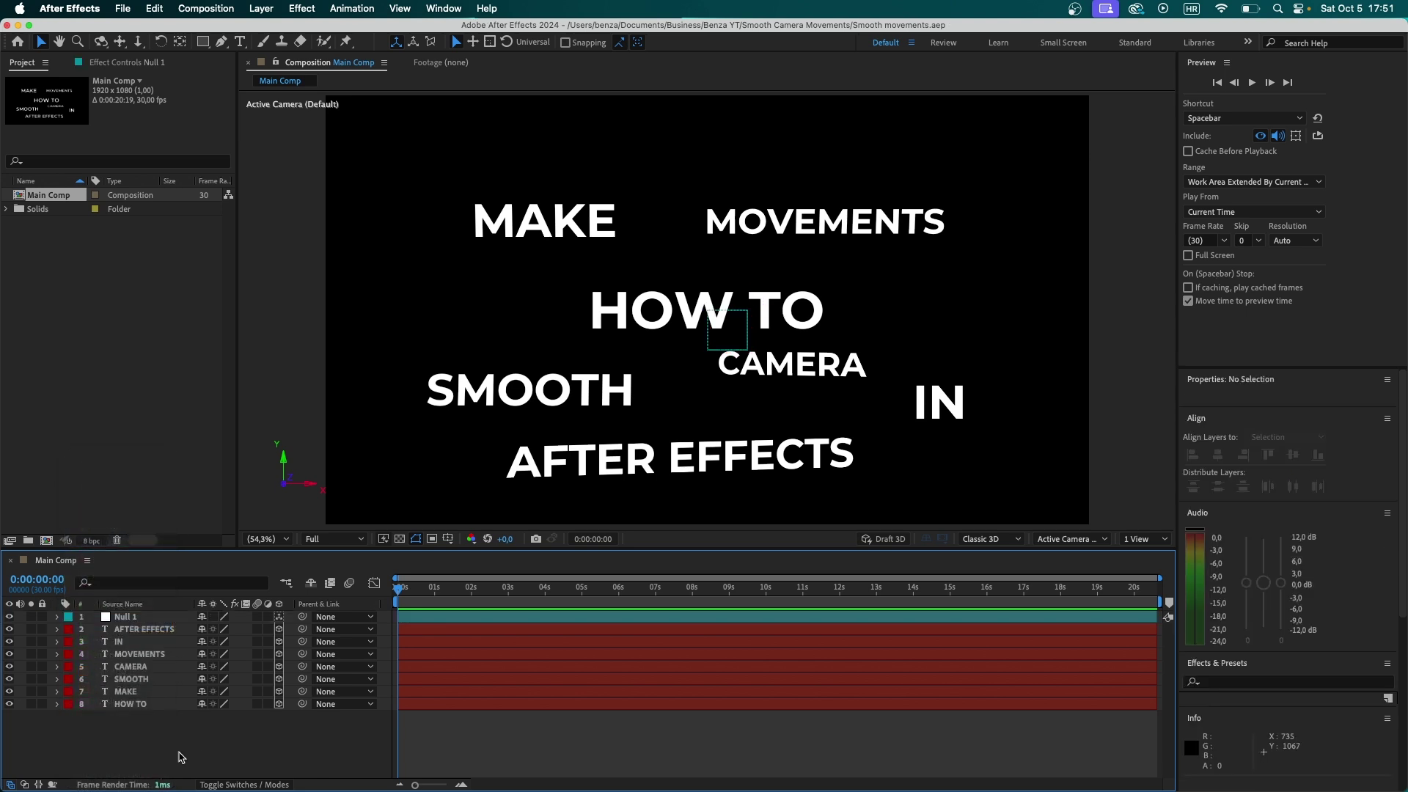
# - Parent all seven text layers to Null 1
pyautogui.moveTo(156, 742); pyautogui.dragTo(152, 632)
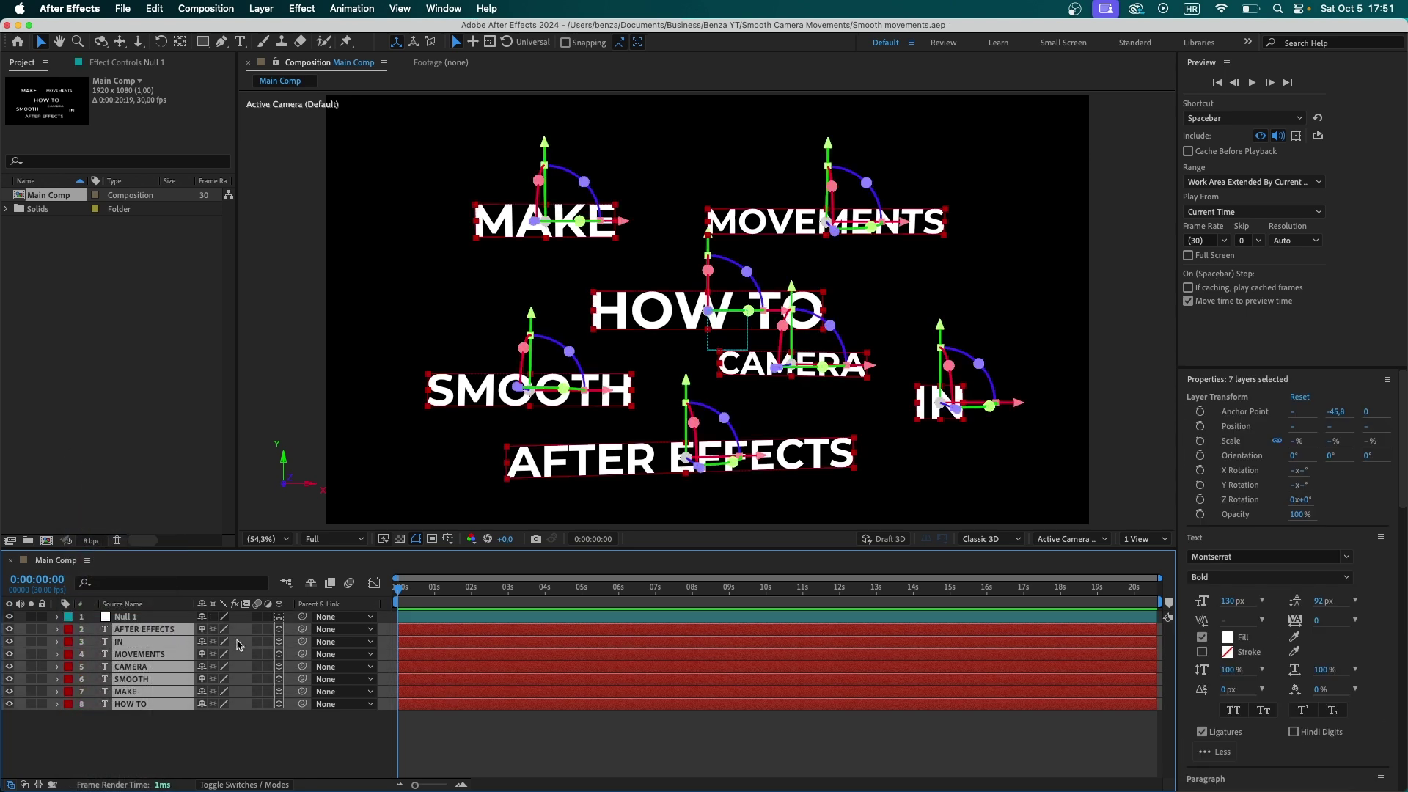
pyautogui.moveTo(301, 642); pyautogui.dragTo(170, 620)
pyautogui.press('super+shift+a')
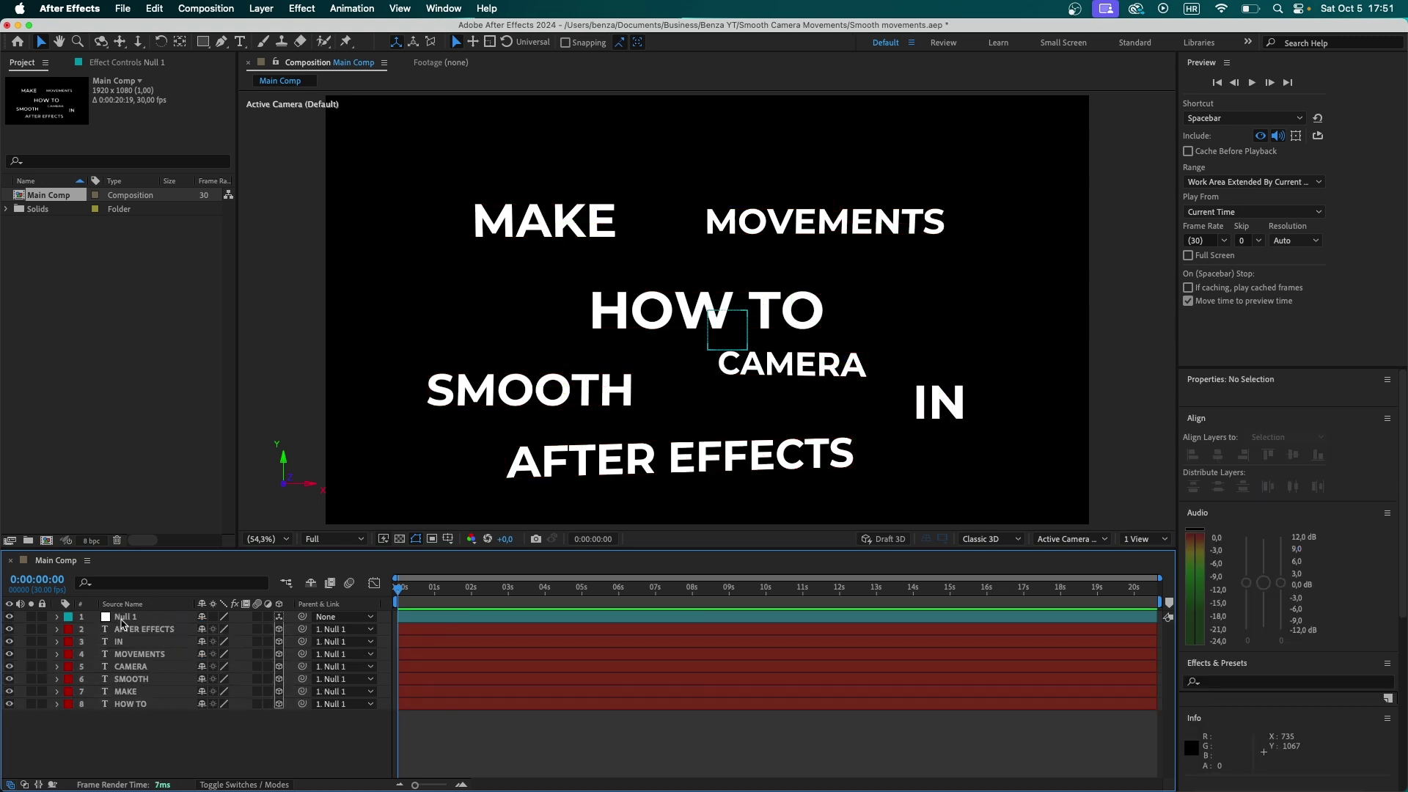
# - Try moving Null 1 in depth to a Z position of 499, and undo the move
pyautogui.click(147, 618)
pyautogui.press('p')
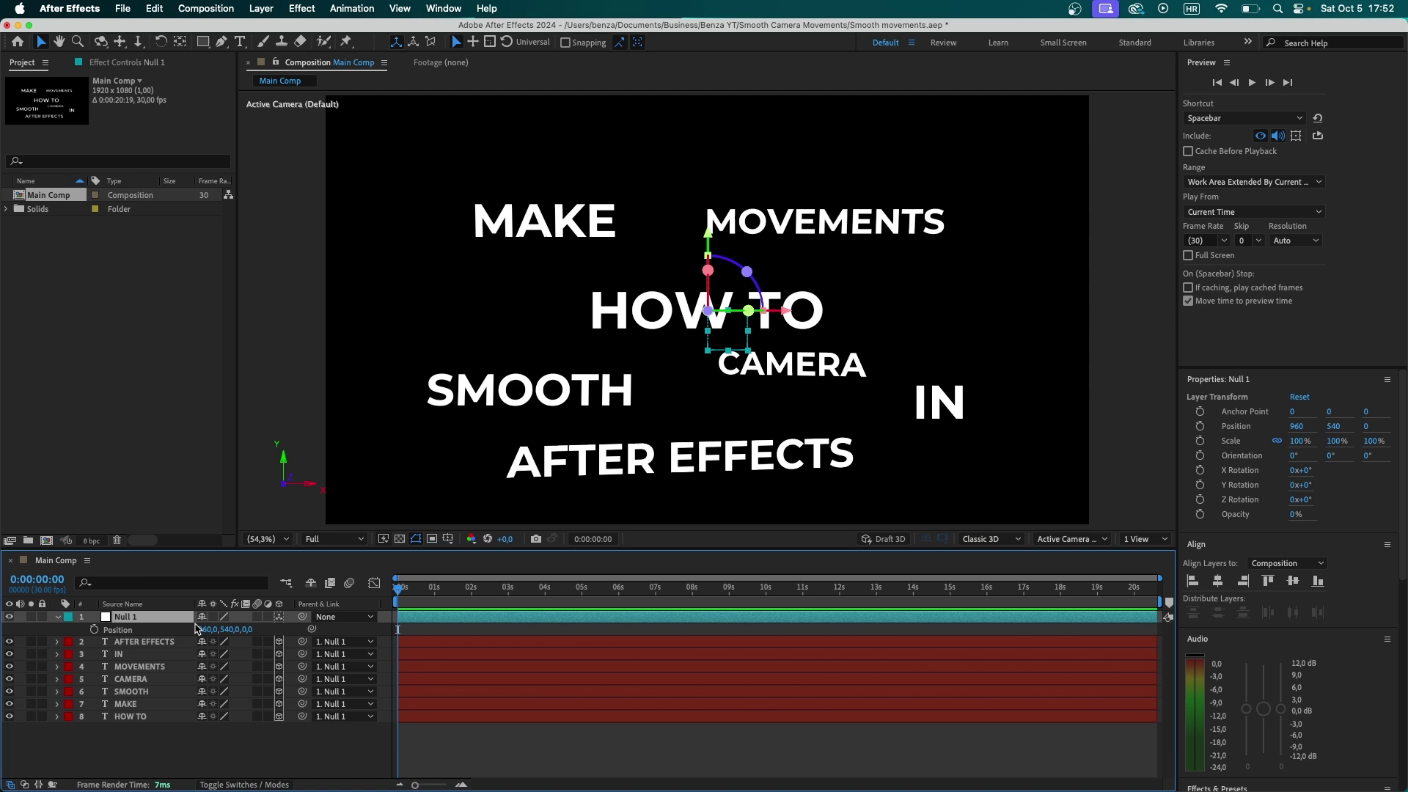
pyautogui.moveTo(250, 630); pyautogui.dragTo(554, 461)
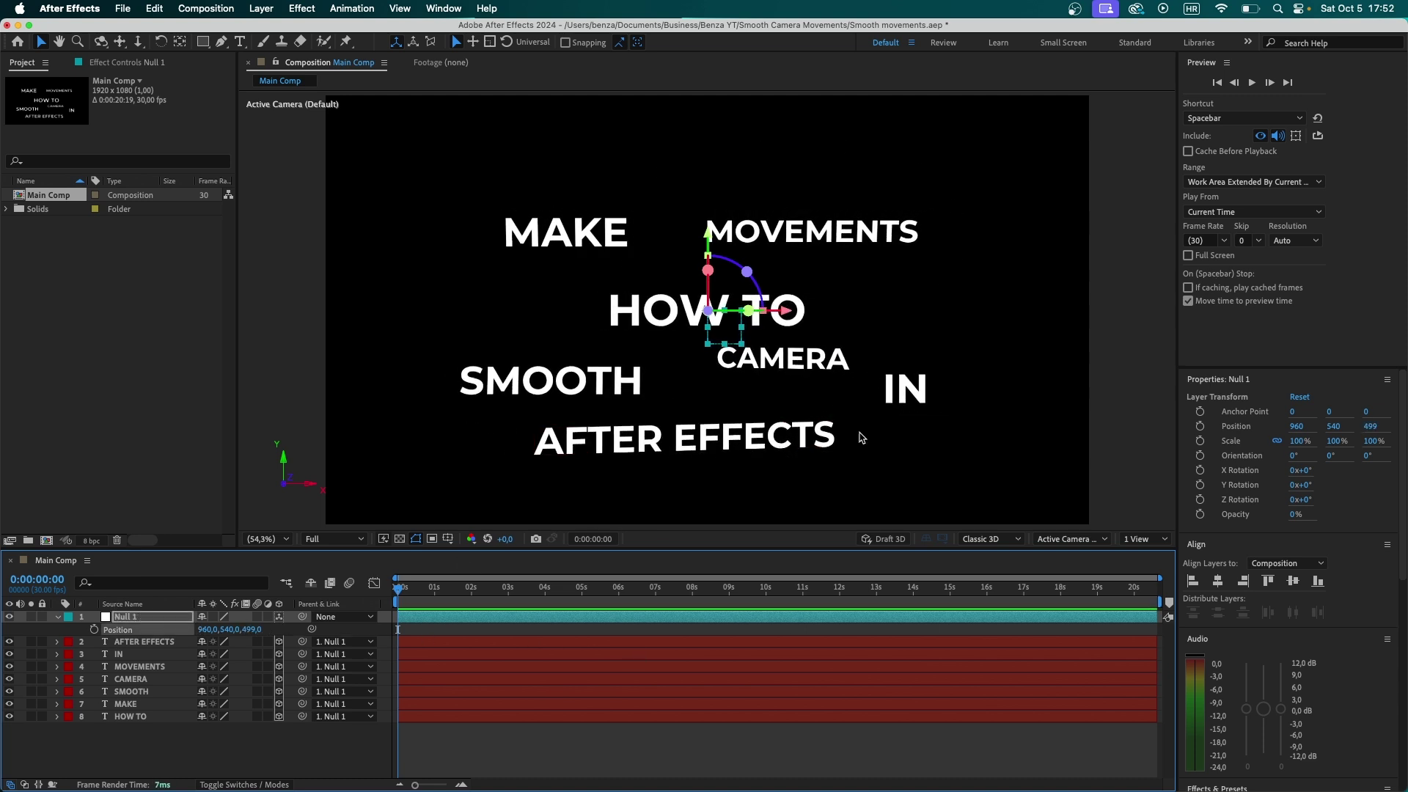
pyautogui.press('super+z')
pyautogui.click(274, 757)
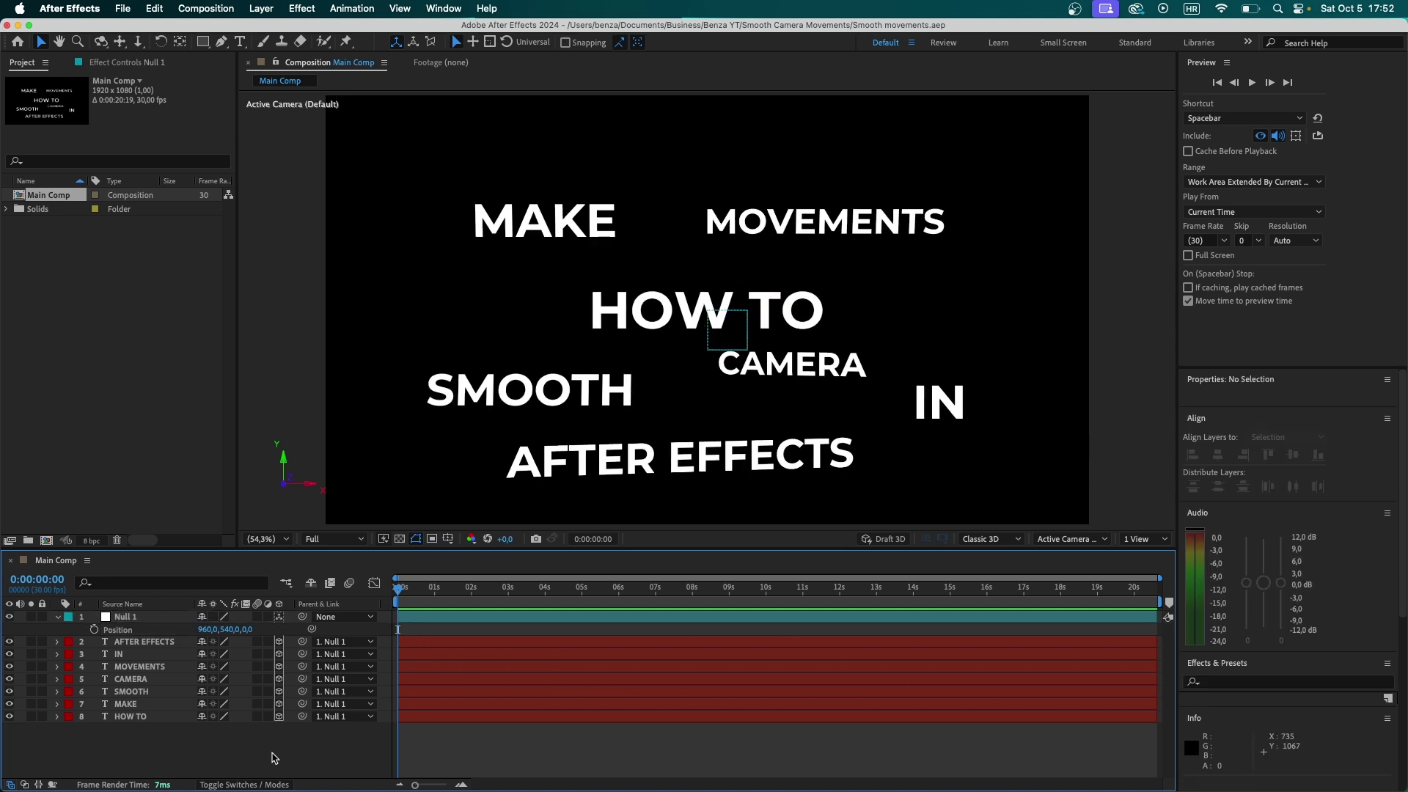
# - Set starting keyframes for Position, X Rotation and Y Rotation on Null 1 at 0:00:00:00 and show all three together
pyautogui.click(182, 618)
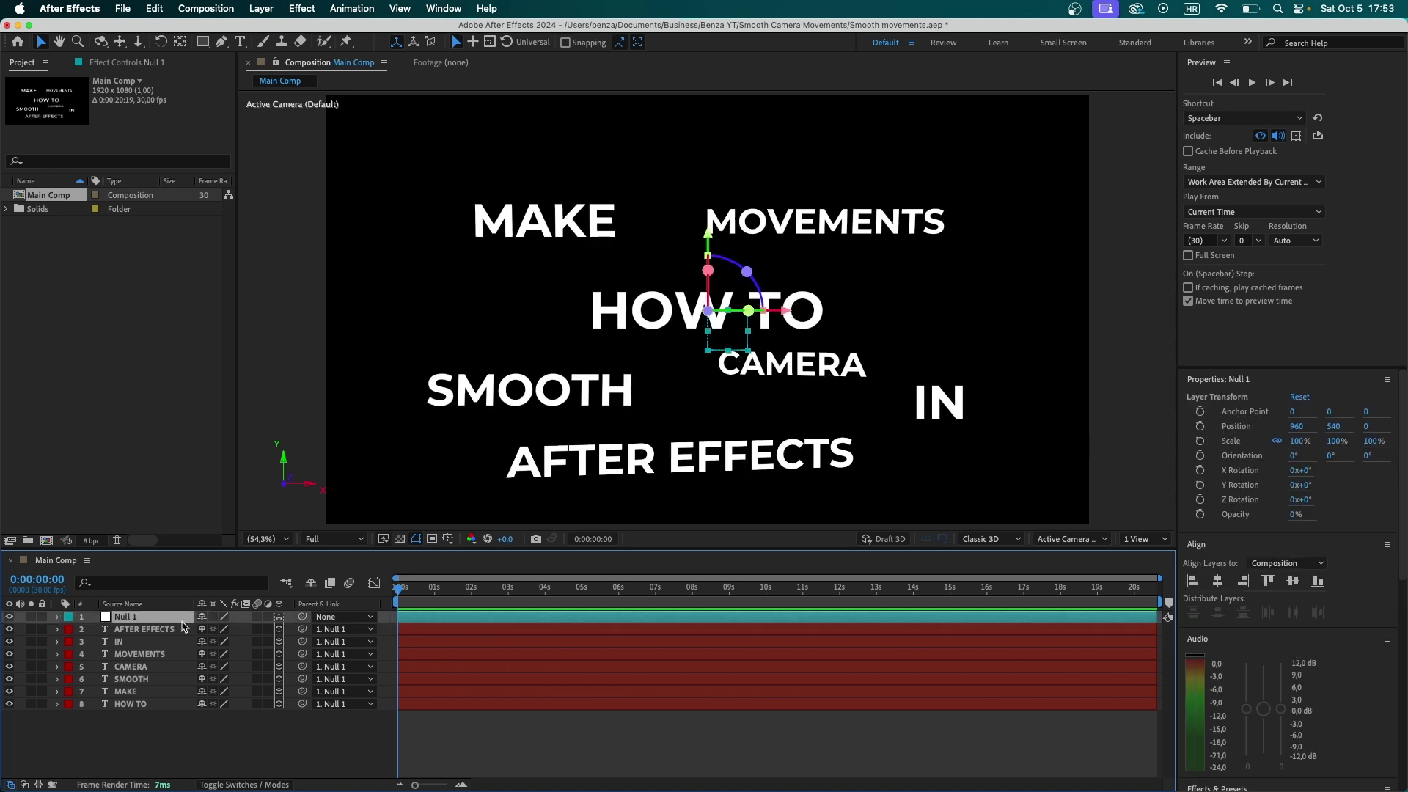
pyautogui.press('p')
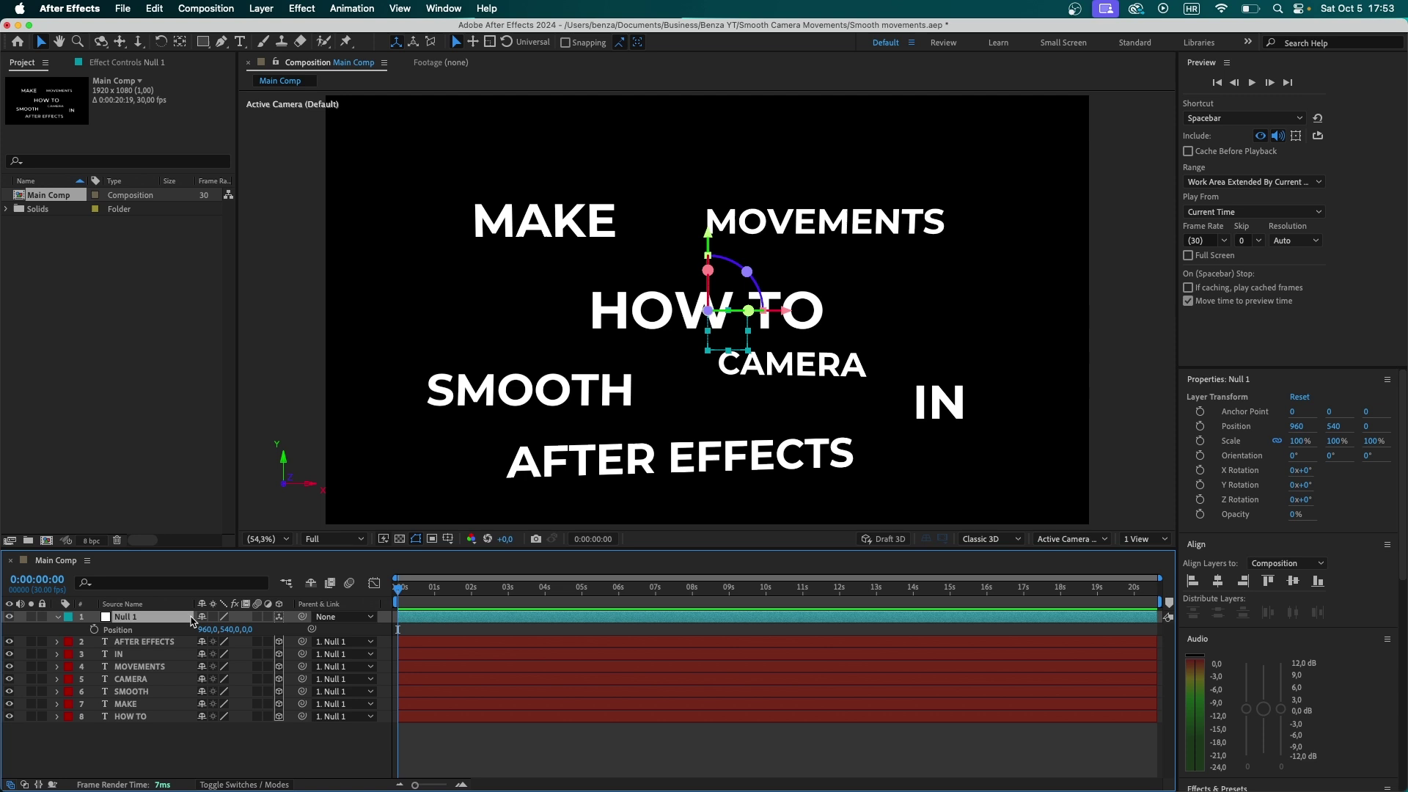
pyautogui.click(94, 629)
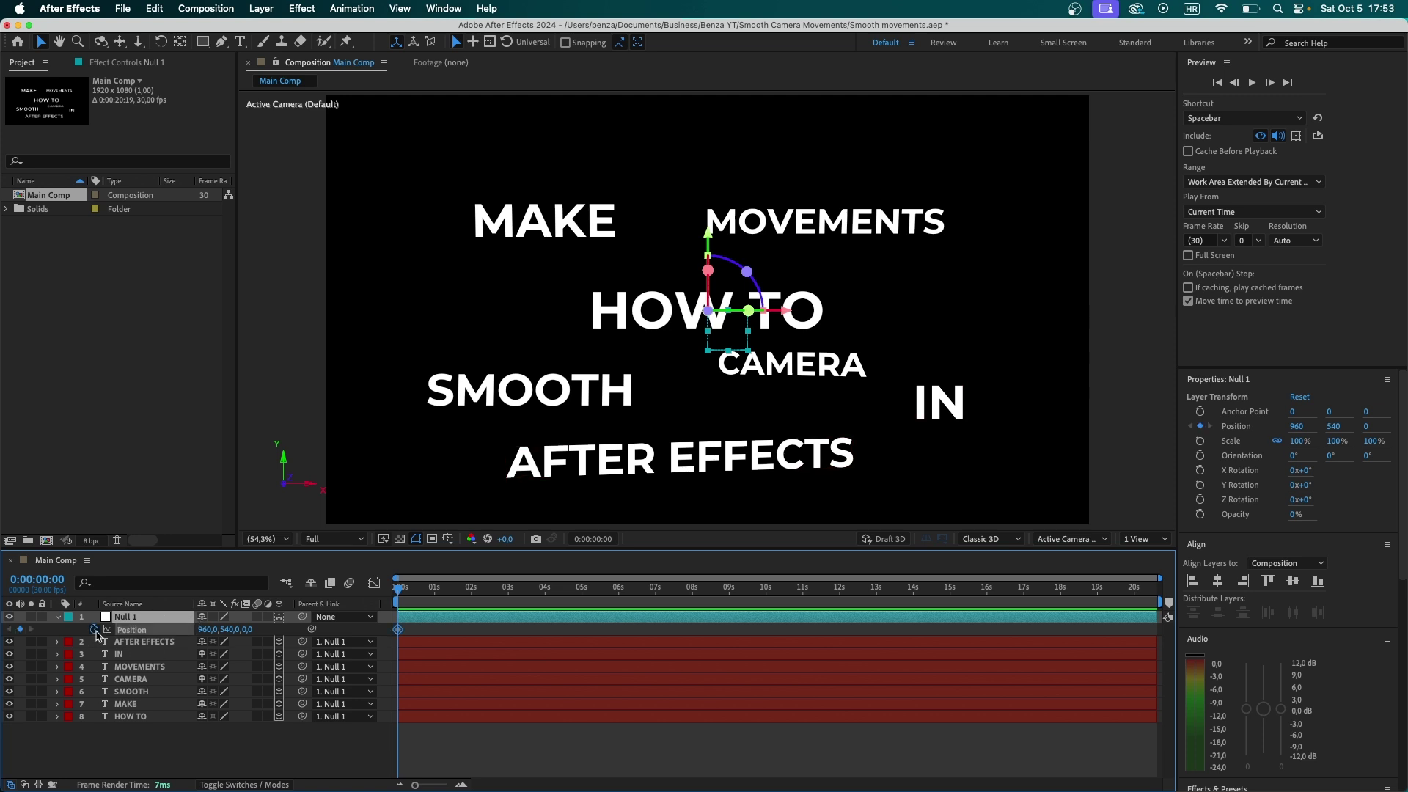
pyautogui.press('r')
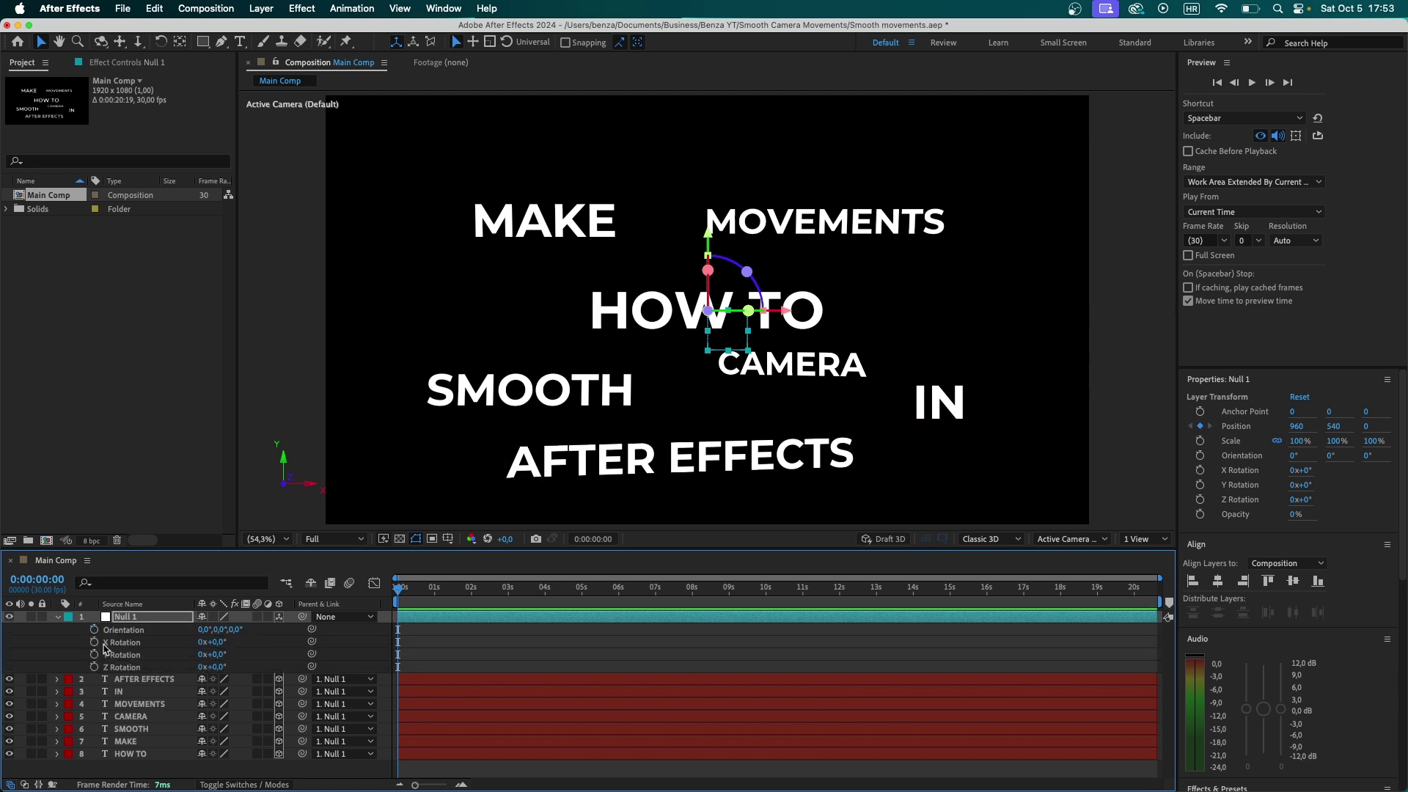
pyautogui.click(94, 642)
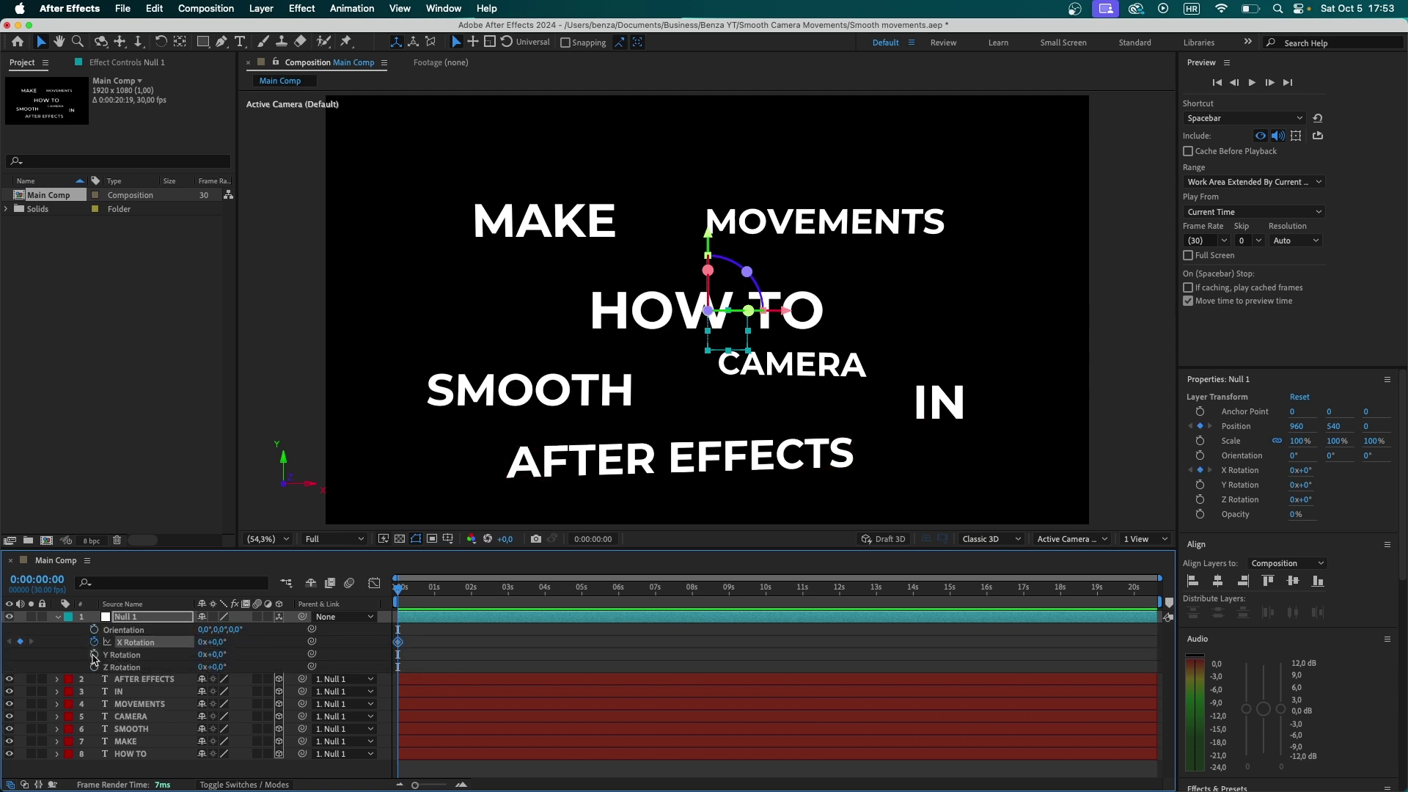
pyautogui.click(94, 654)
pyautogui.press('u')
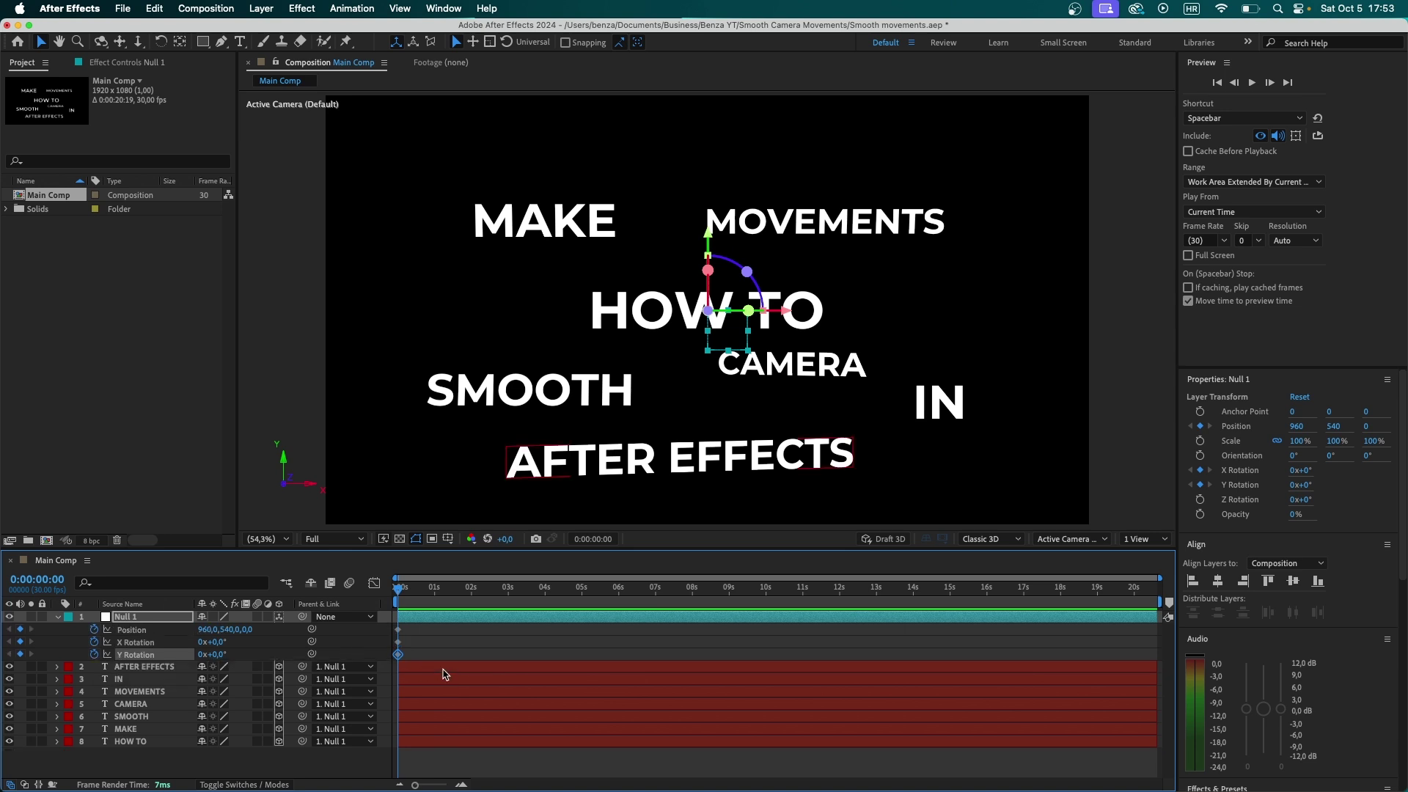
# - At 0:00:01:21, keyframe the Z position of Null 1 at -1378 to push in on HOW TO
pyautogui.click(453, 645)
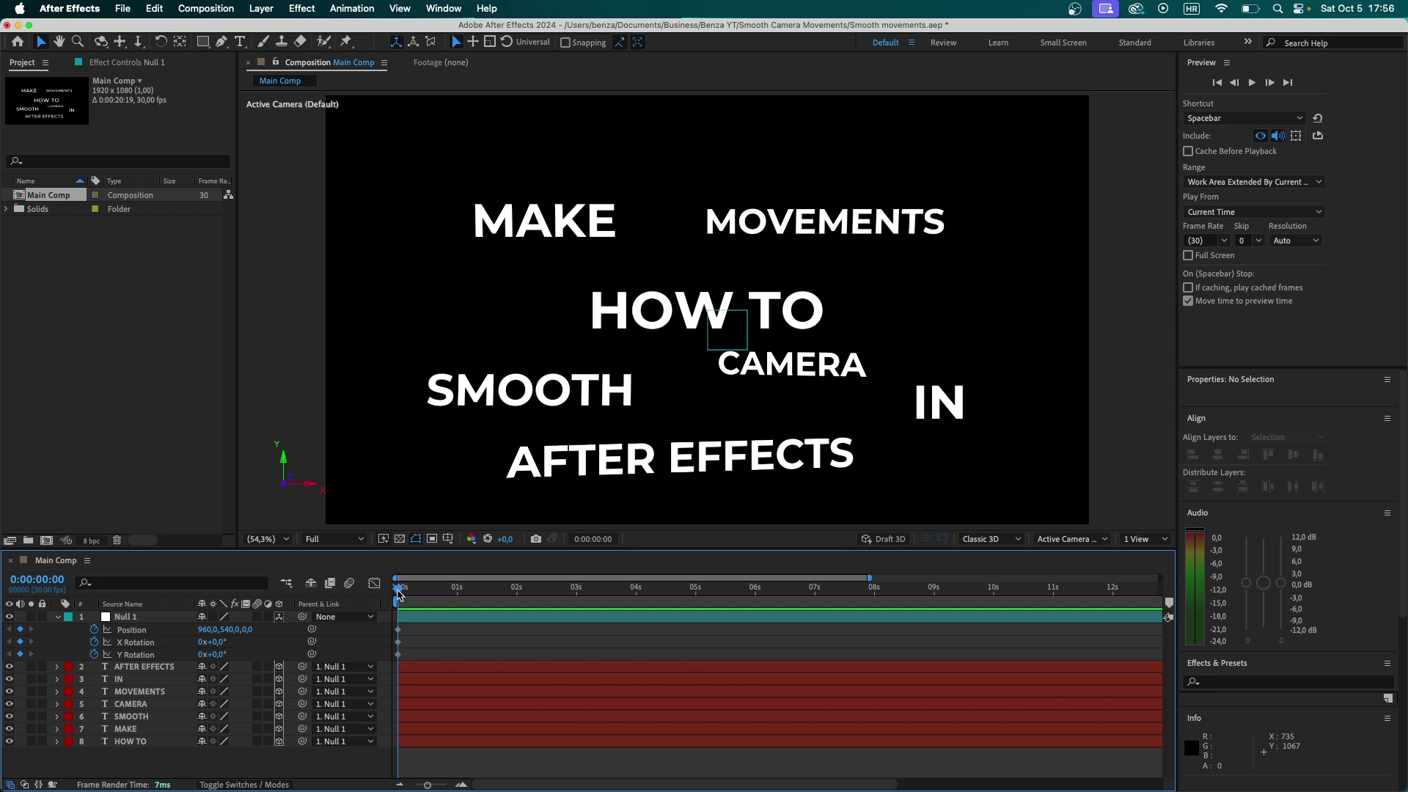
pyautogui.moveTo(397, 589); pyautogui.dragTo(499, 604)
pyautogui.moveTo(246, 629); pyautogui.dragTo(173, 664)
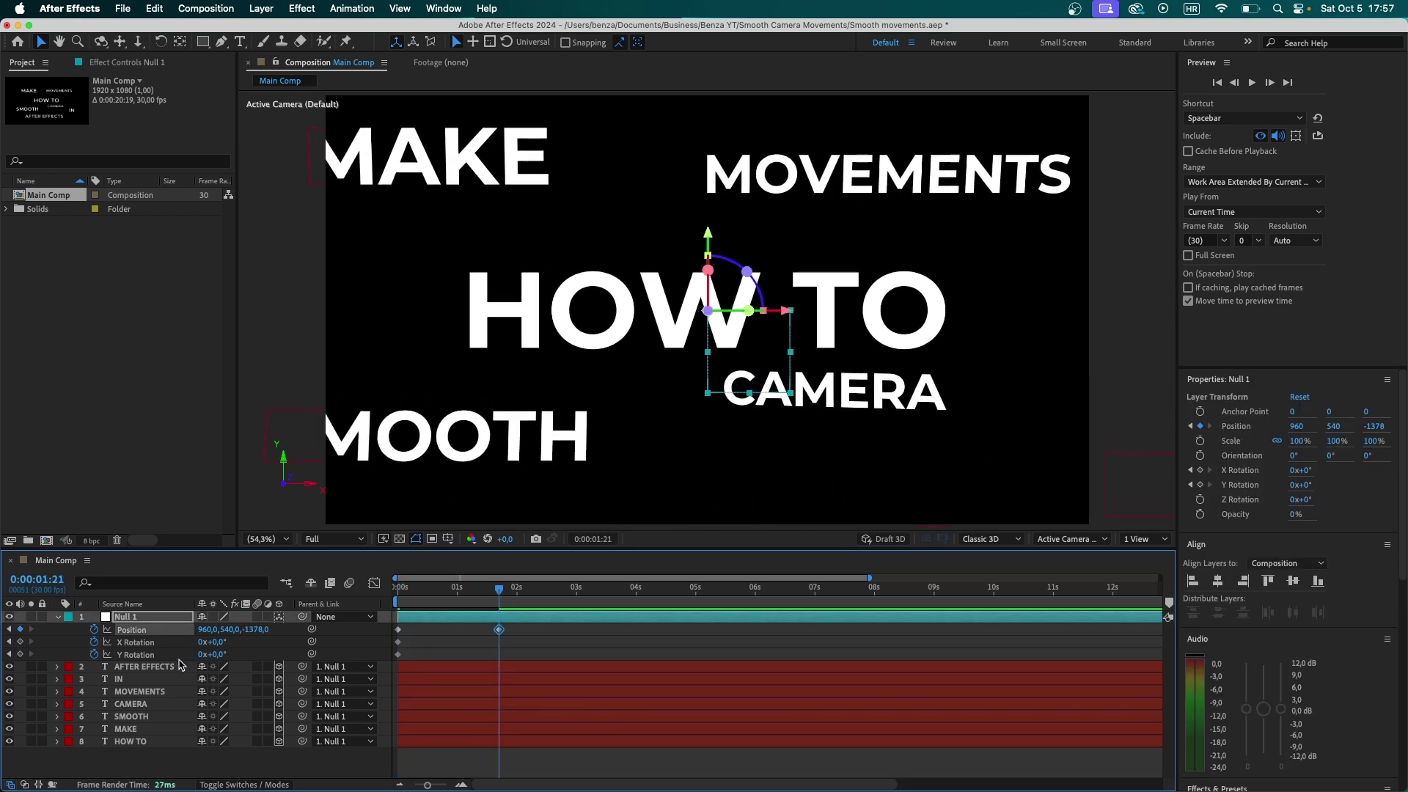
pyautogui.click(564, 629)
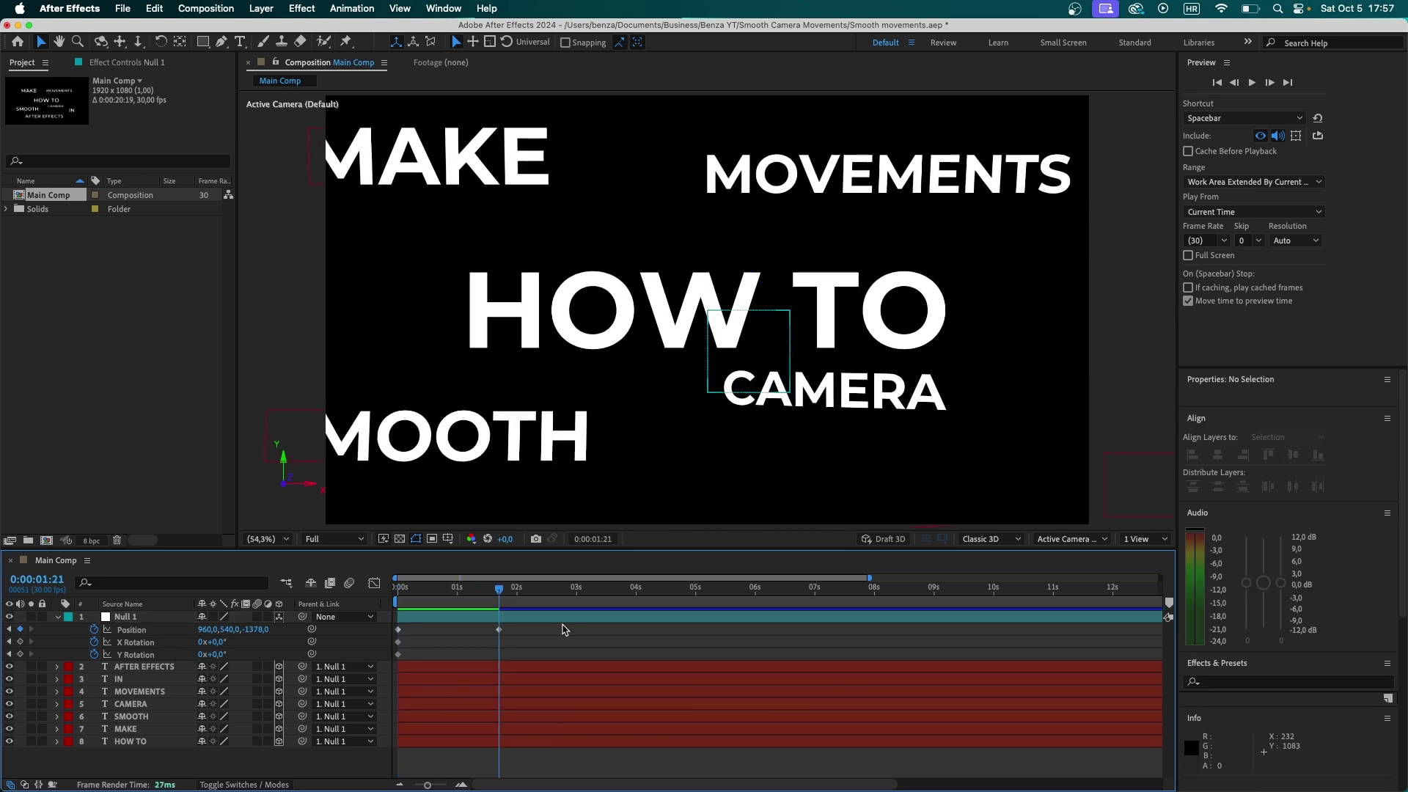
# - Turn on the Proportional Grid overlay in the composition view
pyautogui.click(448, 540)
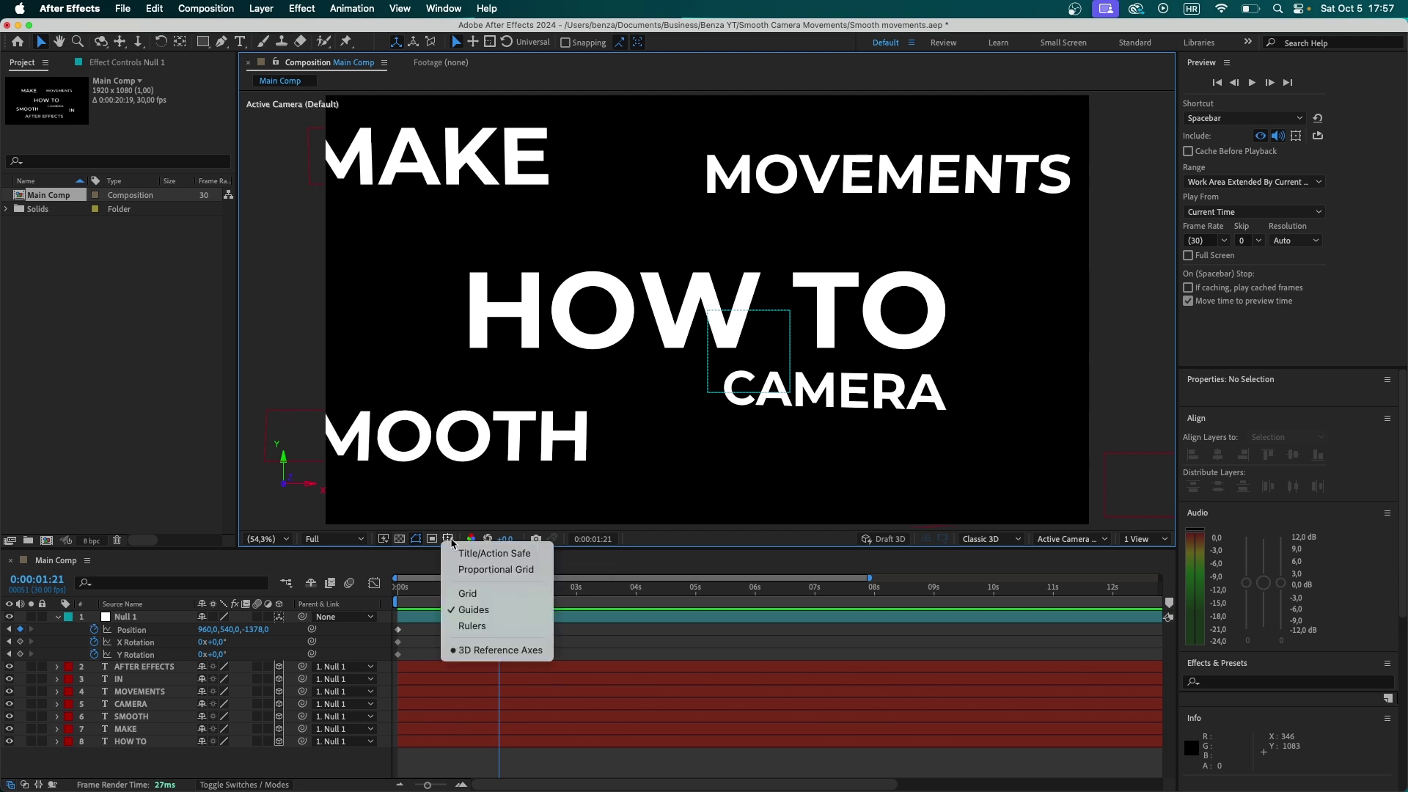
pyautogui.click(504, 571)
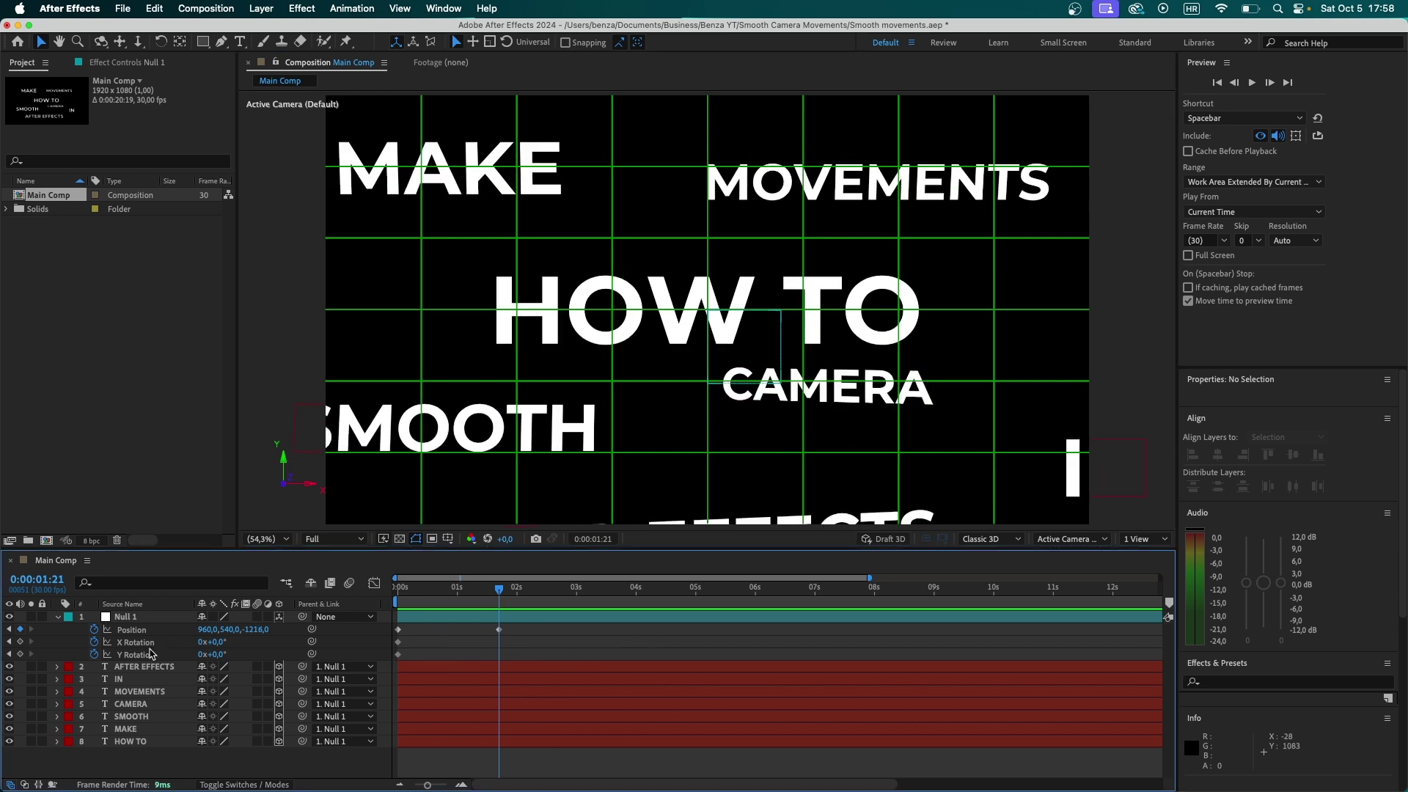
# - Add X Rotation and Y Rotation keyframes to Null 1 at 0:00:01:21 and preview the push-in
pyautogui.click(20, 642)
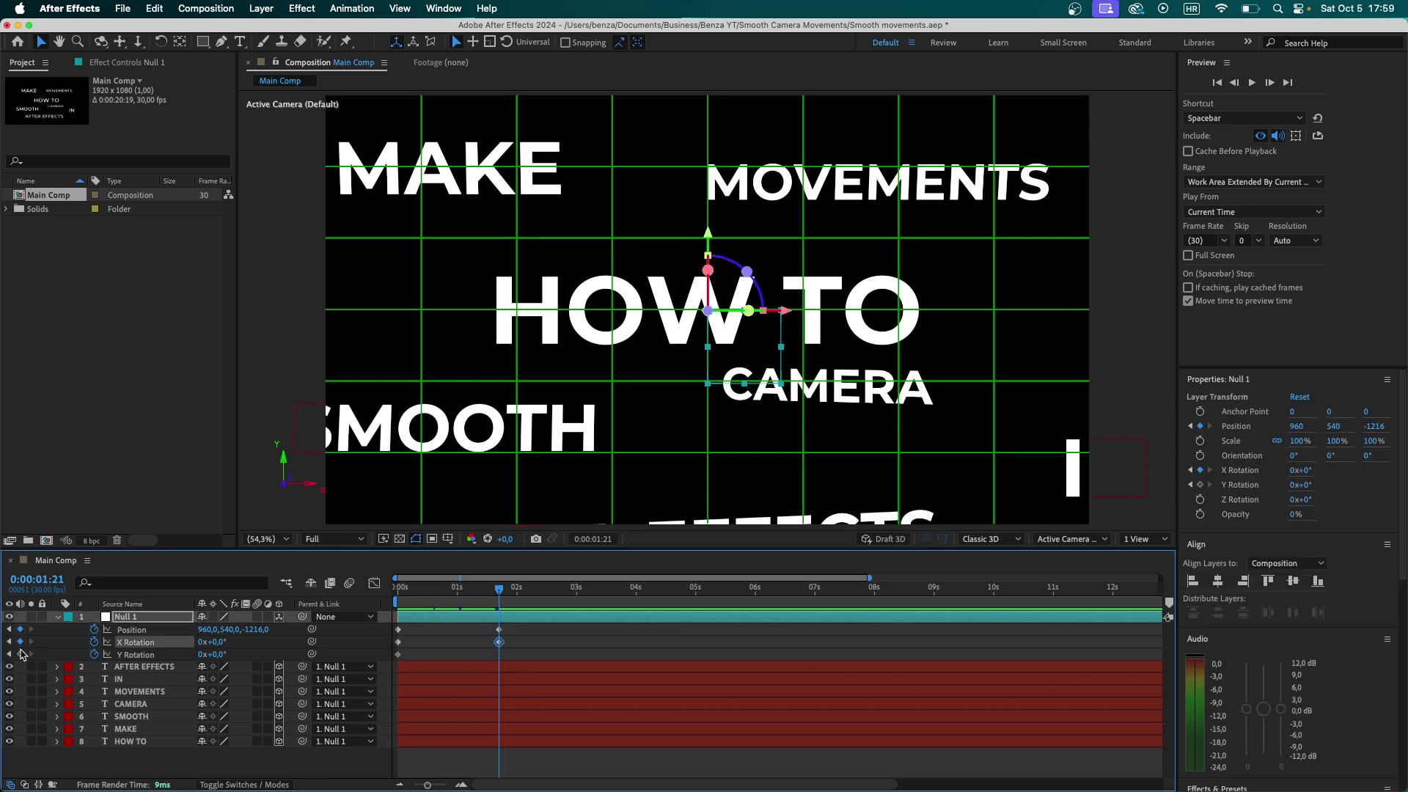
pyautogui.click(20, 655)
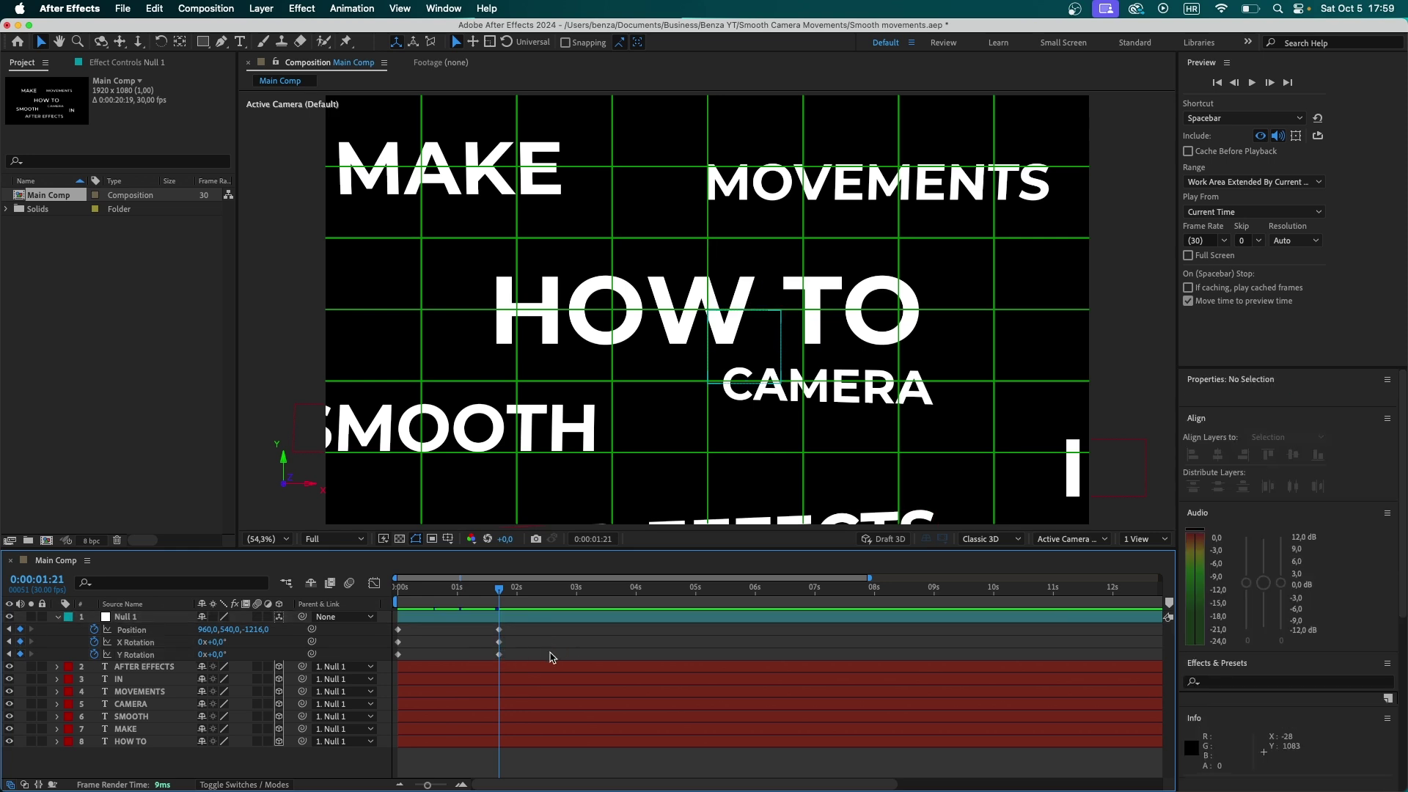
pyautogui.press('space')
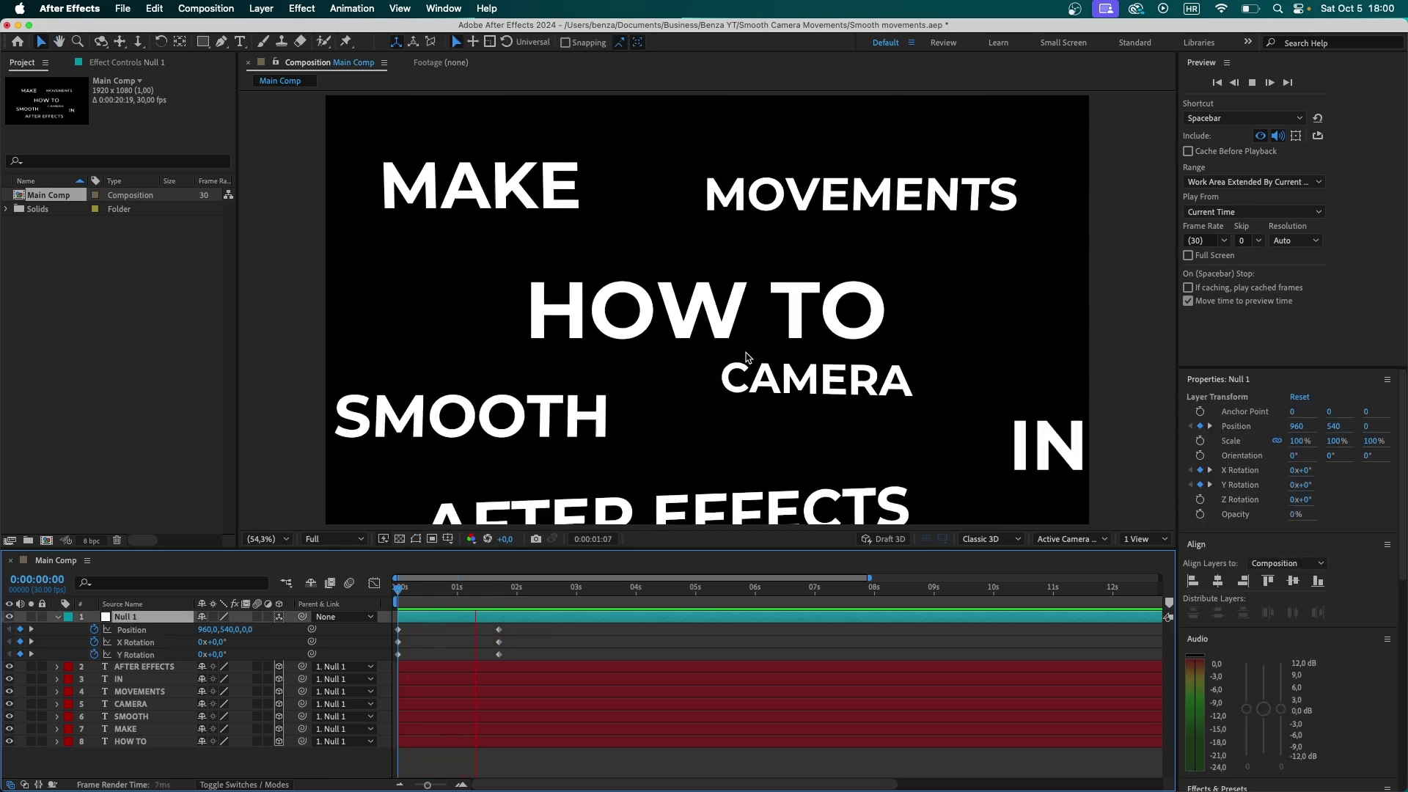
pyautogui.press('space')
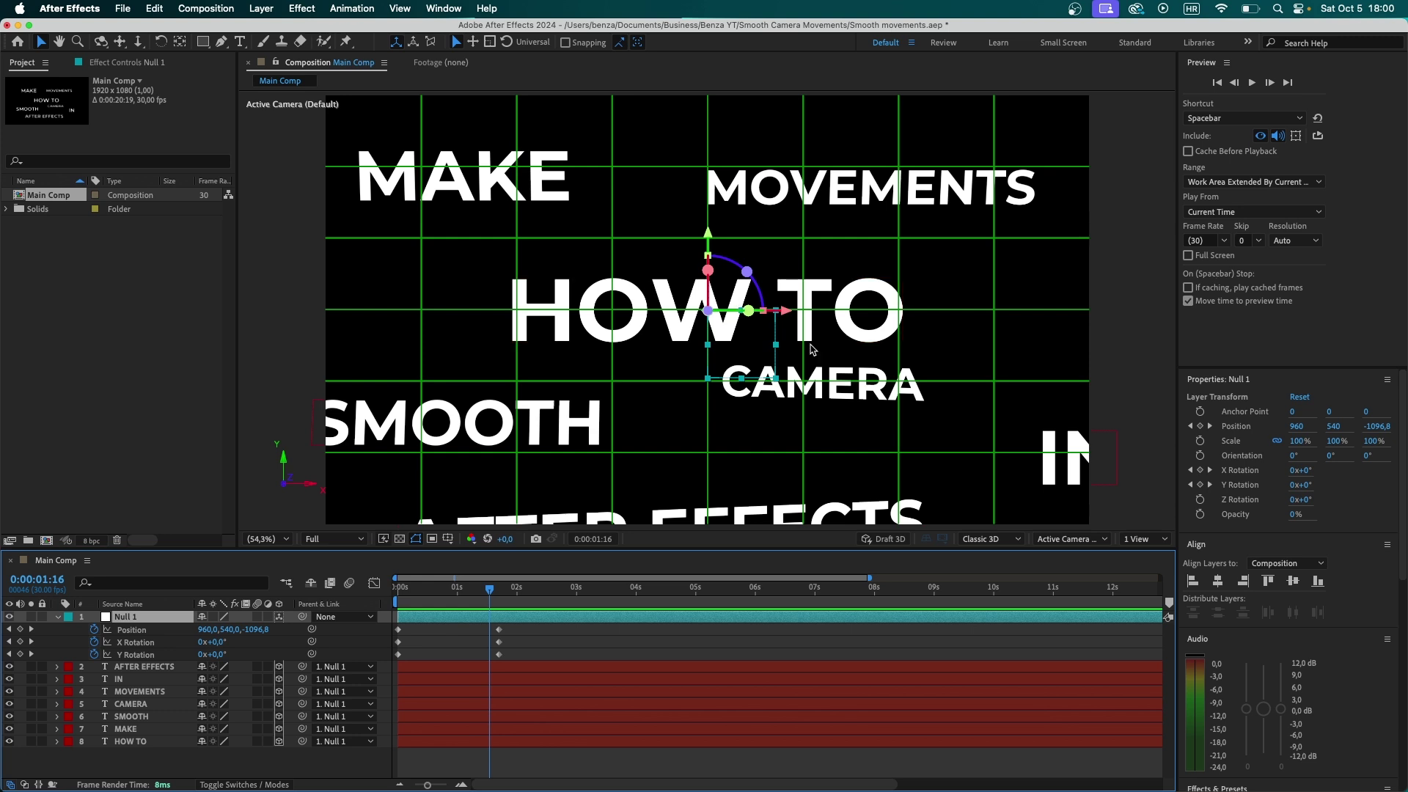
# - Apply Easy Ease to all Position, X Rotation and Y Rotation keyframes of Null 1
pyautogui.click(534, 633)
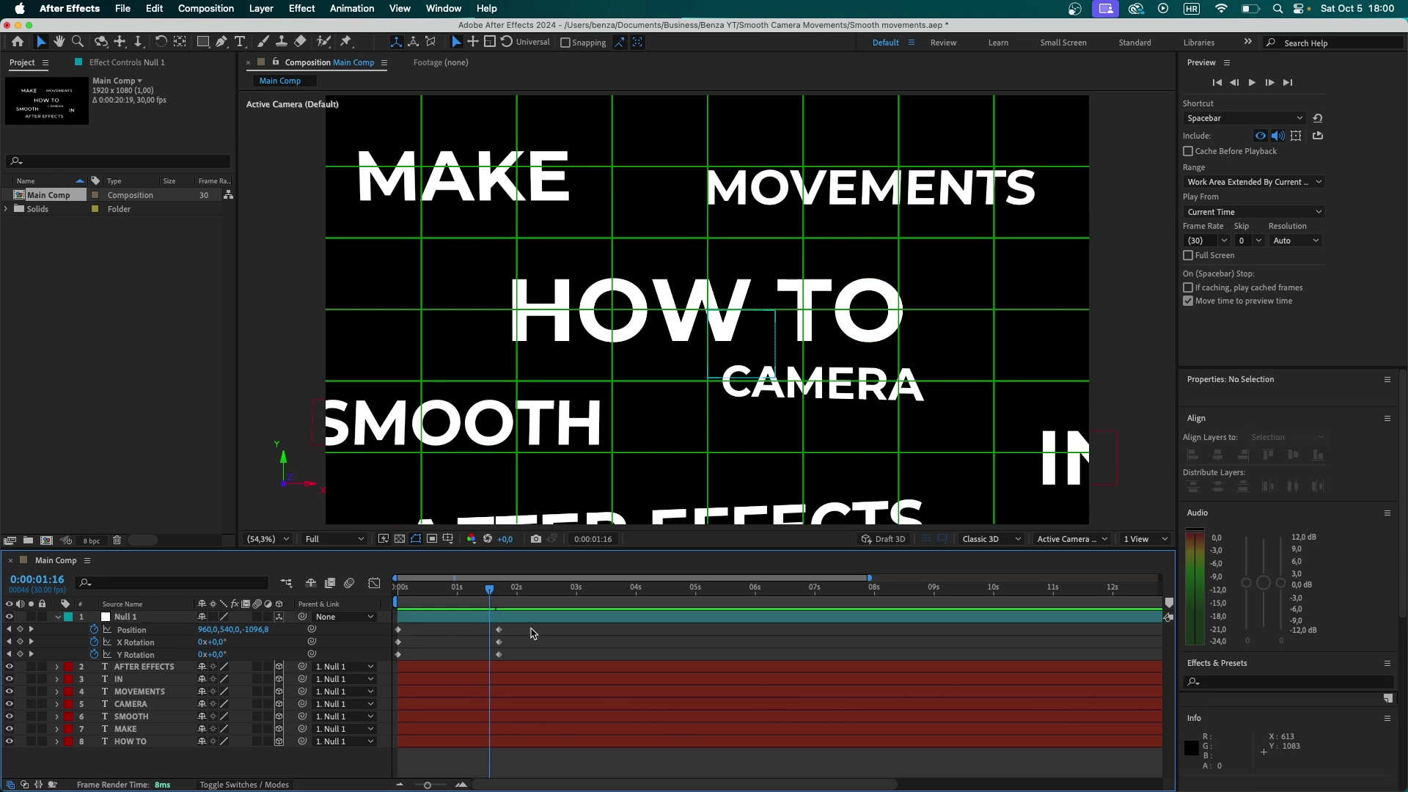
pyautogui.moveTo(528, 632); pyautogui.dragTo(389, 669)
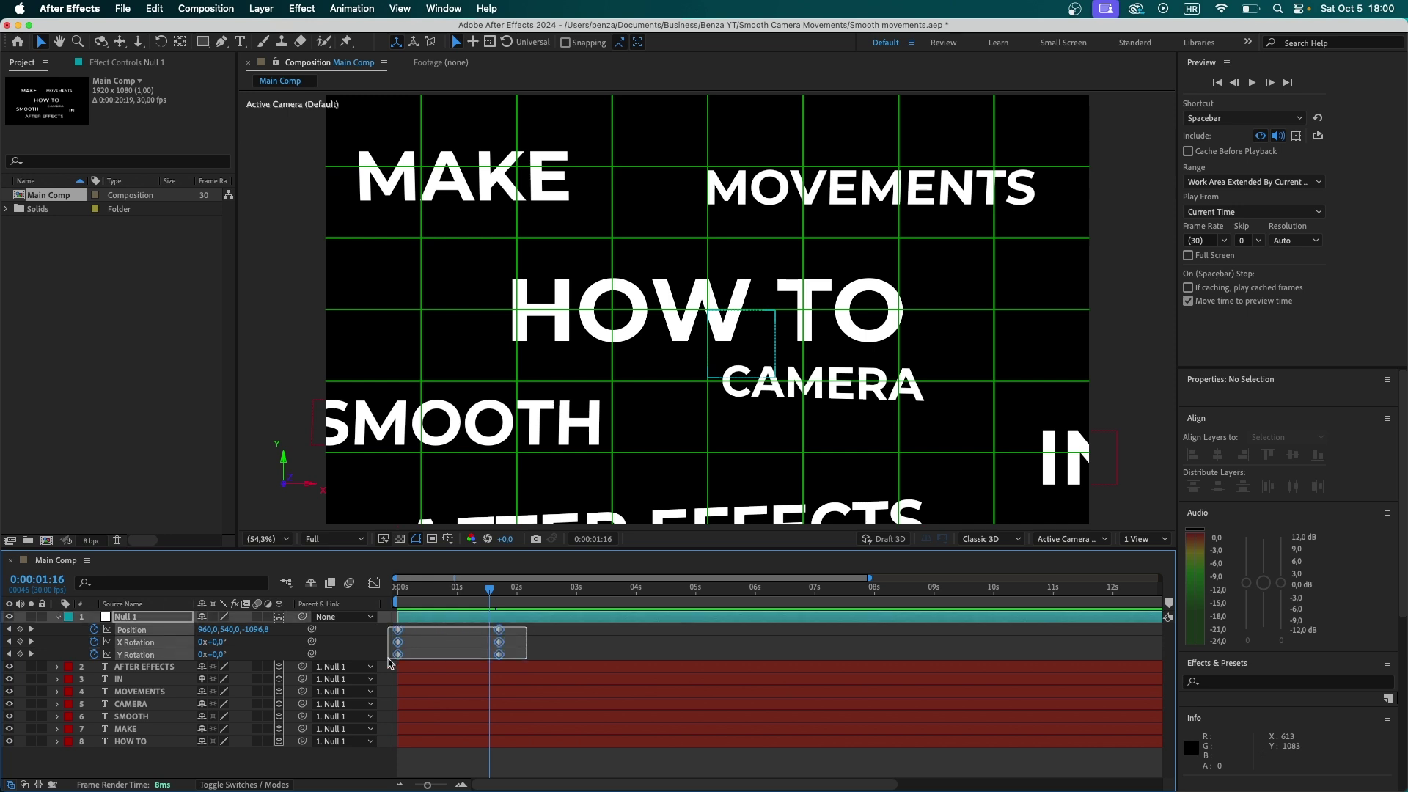
pyautogui.press('F9')
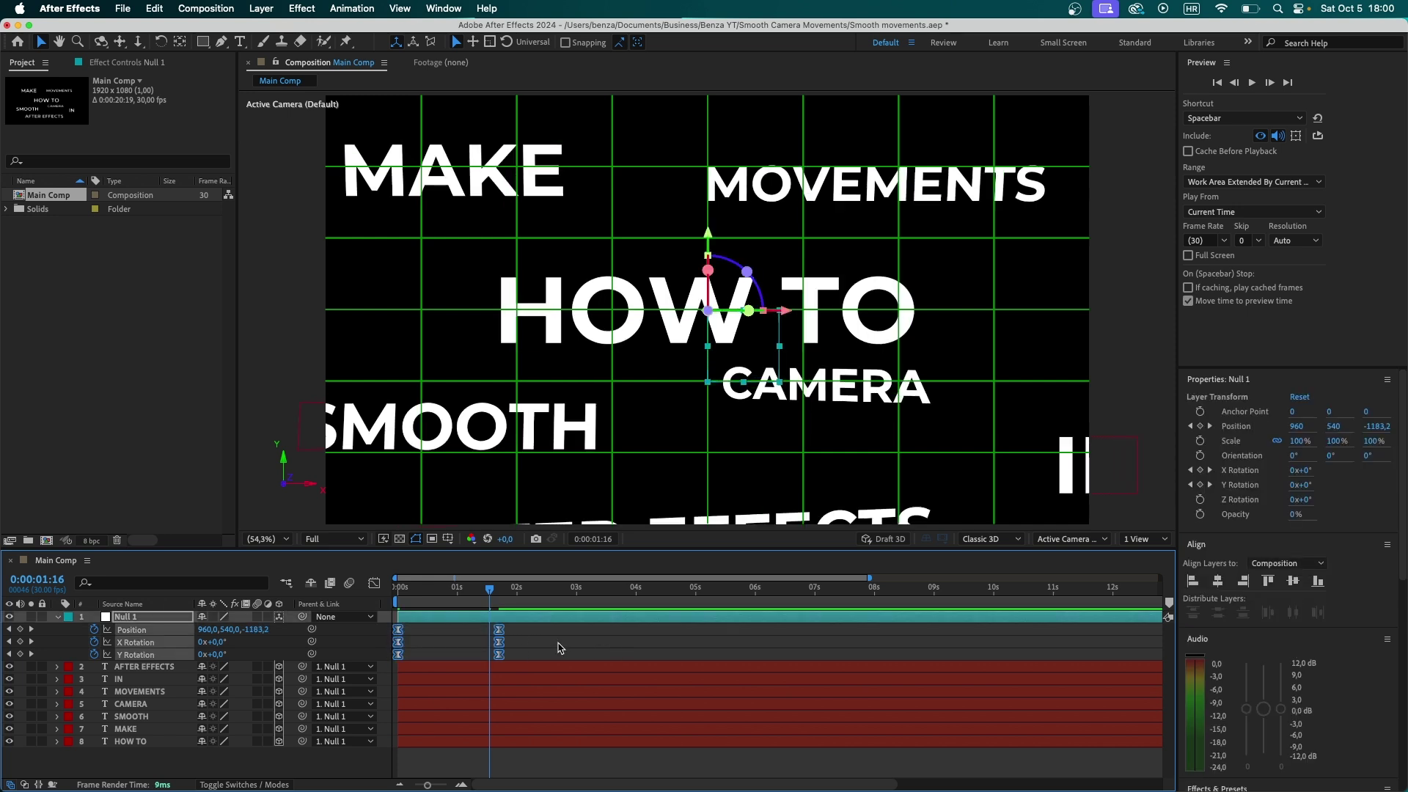
pyautogui.rightClick(501, 632)
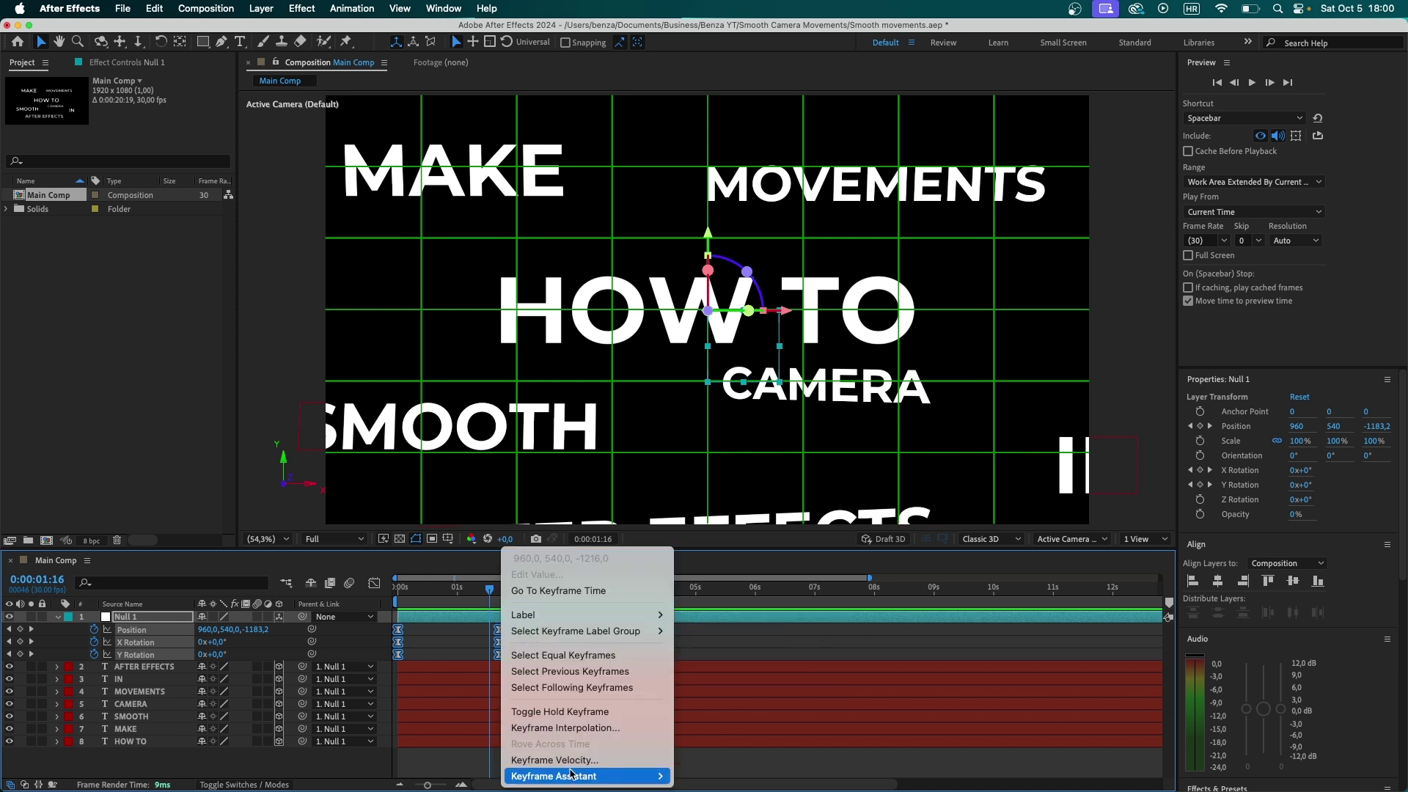
pyautogui.moveTo(573, 774)
pyautogui.click(702, 679)
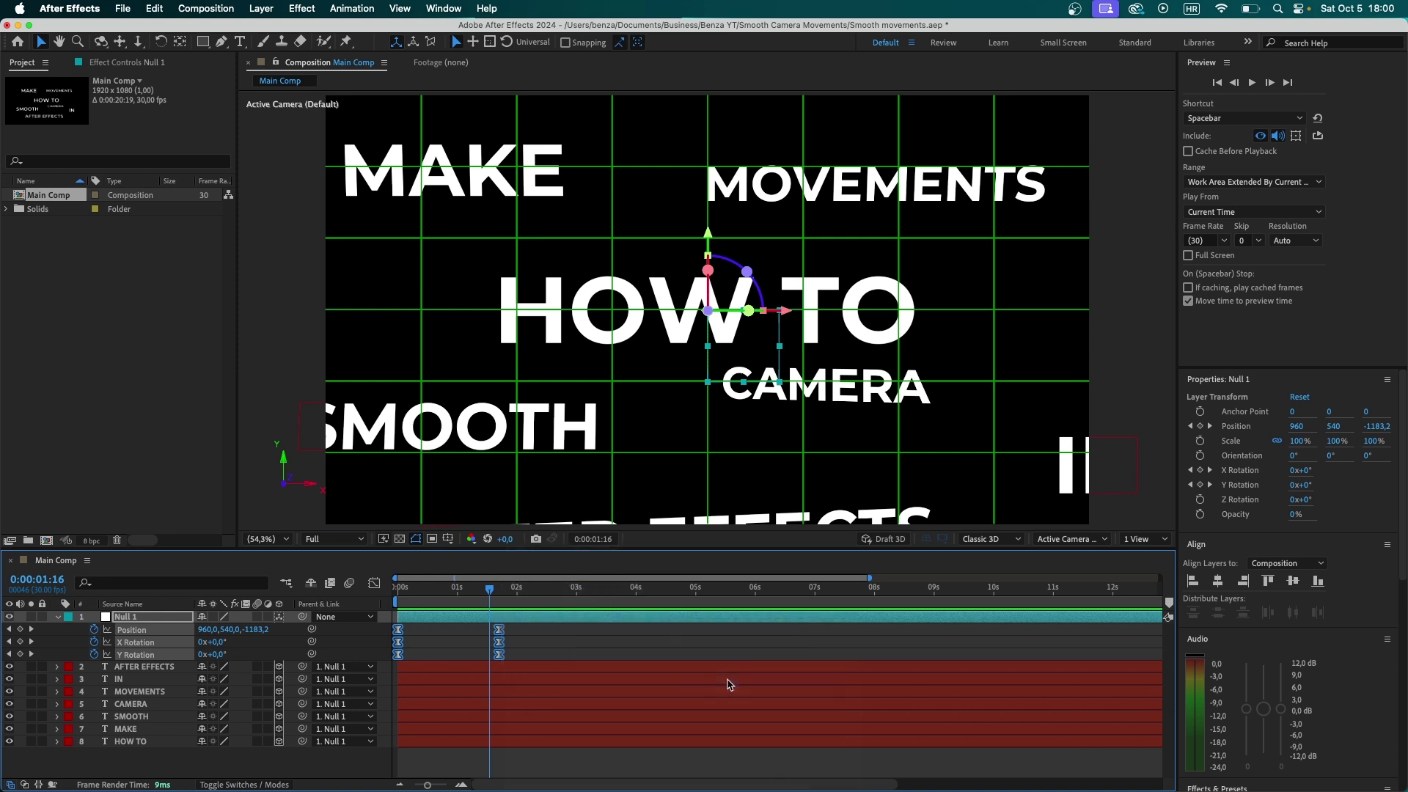
# - Reshape Null 1's speed graph so the move peaks early and slows down gradually, and preview it
pyautogui.press('super+s')
pyautogui.click(374, 583)
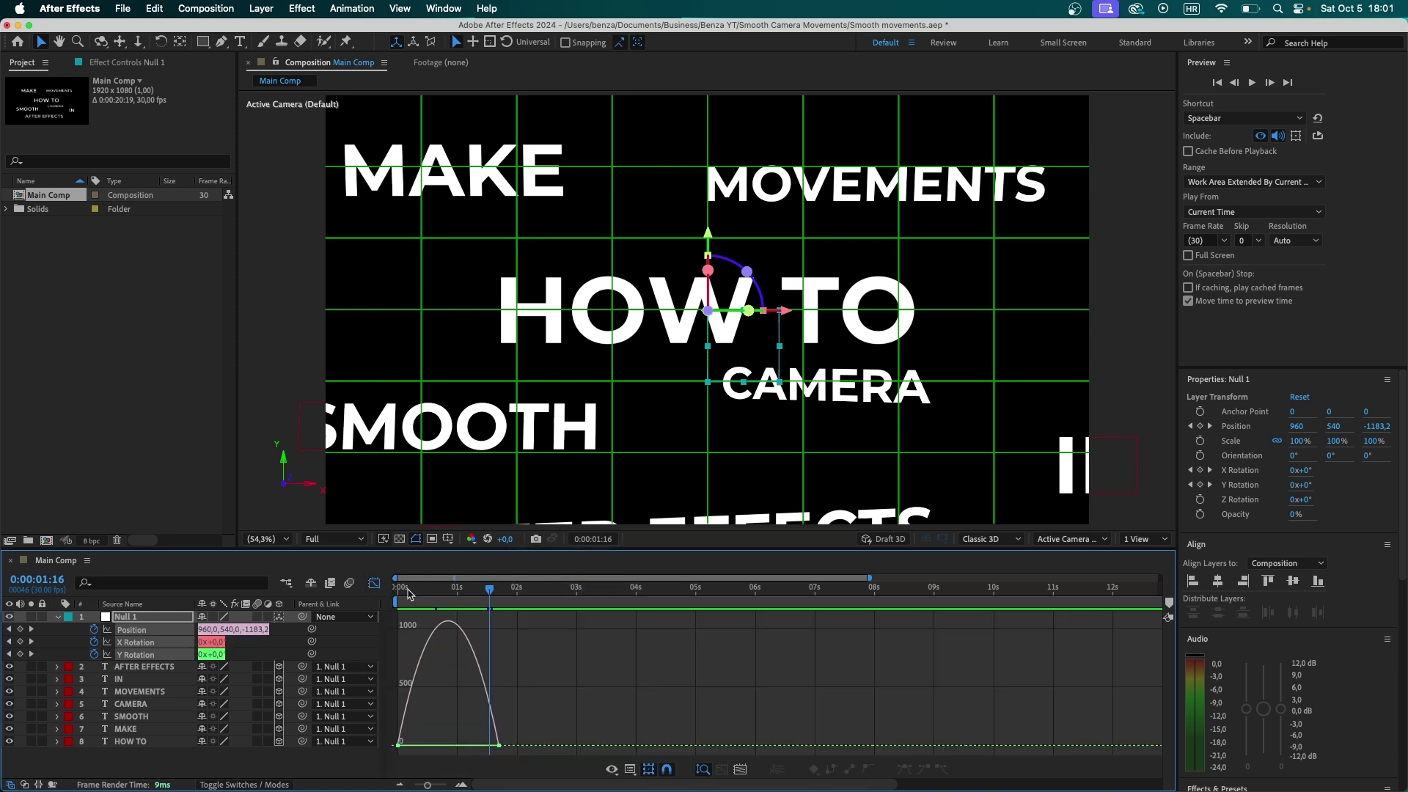
pyautogui.scroll(3, 411, 740)
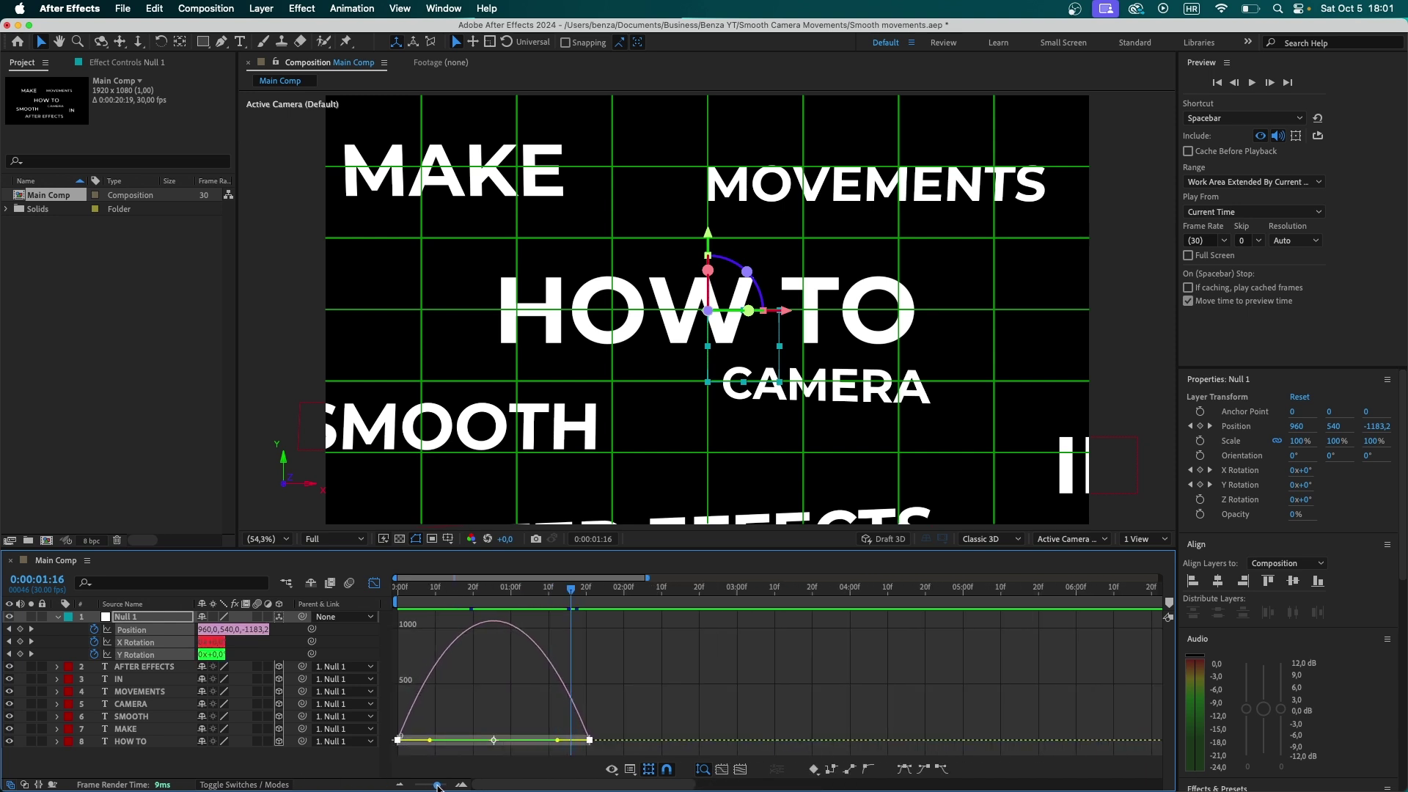
pyautogui.moveTo(430, 740); pyautogui.dragTo(536, 745)
pyautogui.moveTo(535, 740); pyautogui.dragTo(511, 741)
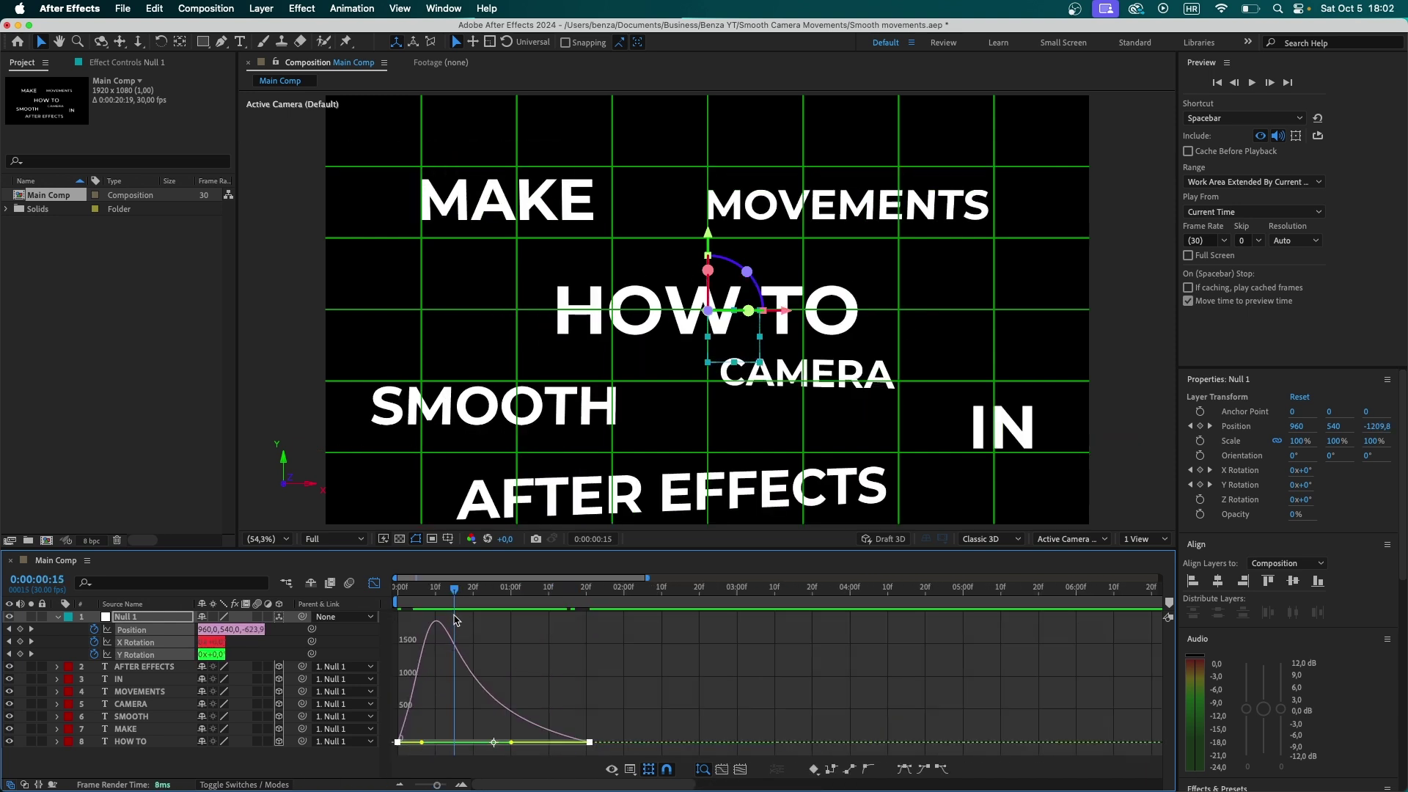
pyautogui.moveTo(454, 621); pyautogui.dragTo(567, 646)
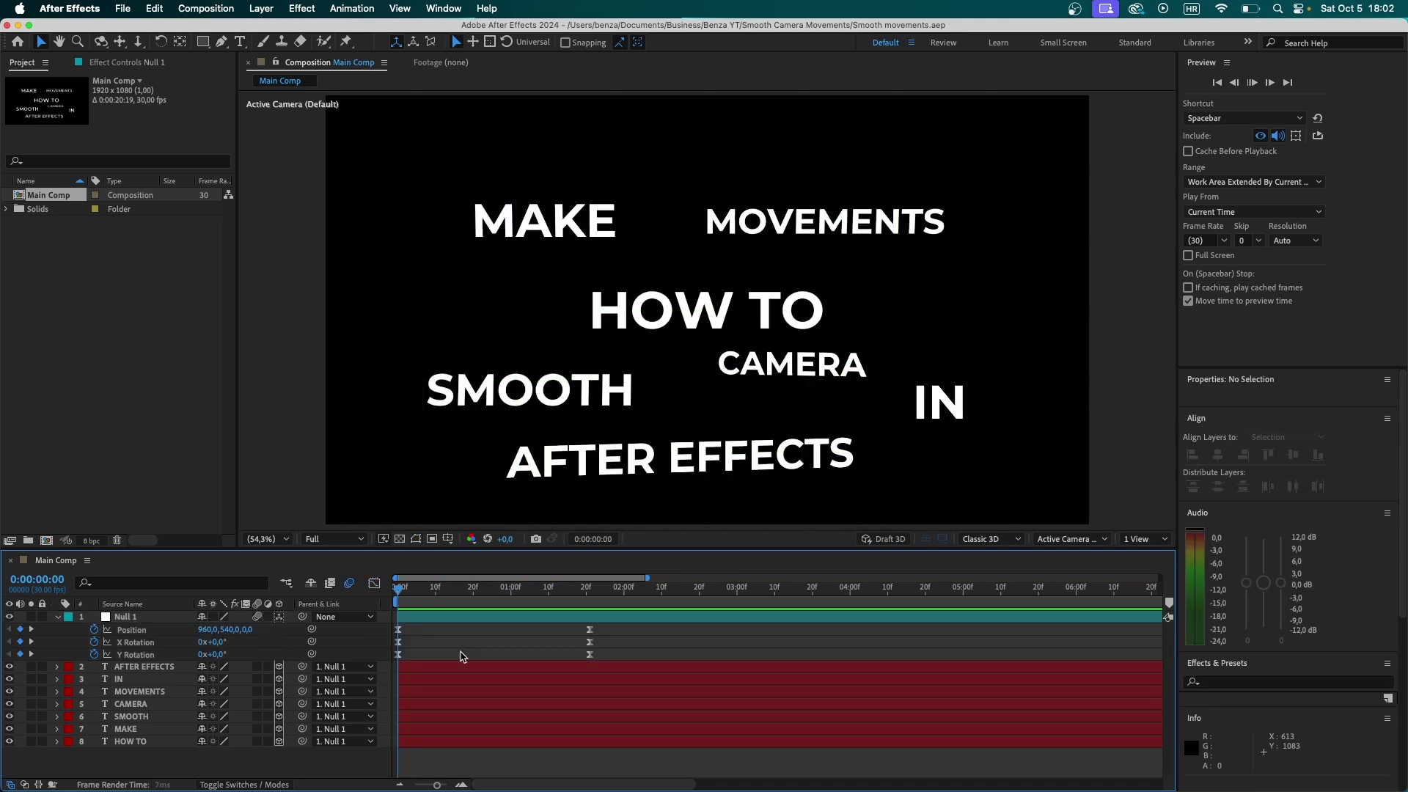
pyautogui.press('space')
pyautogui.press('space')
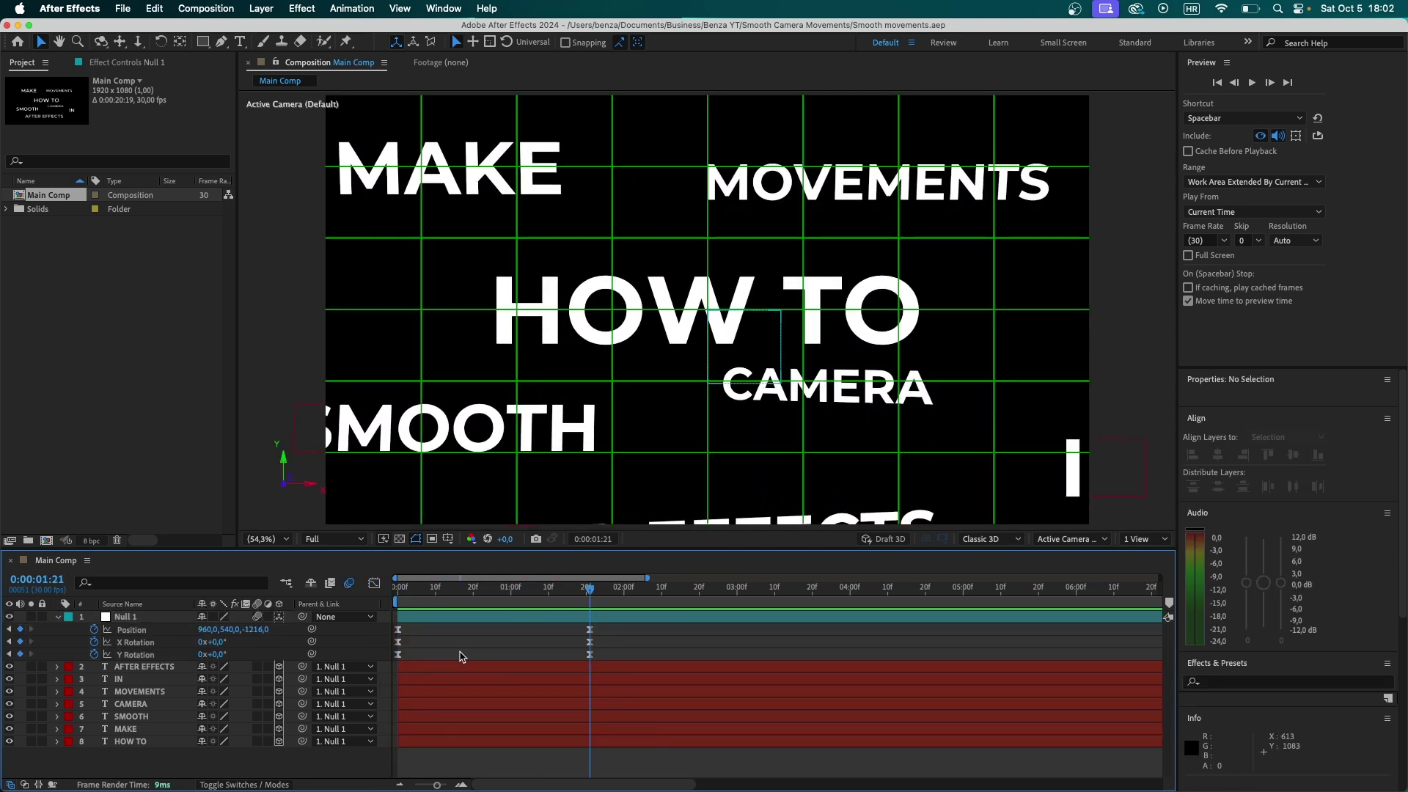
# - Try a third Position keyframe on Null 1 after 0:00:01:21 to center the MAKE text in the frame
pyautogui.press('pagedown')
pyautogui.press('j')
pyautogui.moveTo(599, 590); pyautogui.dragTo(612, 591)
pyautogui.moveTo(228, 629); pyautogui.dragTo(406, 658)
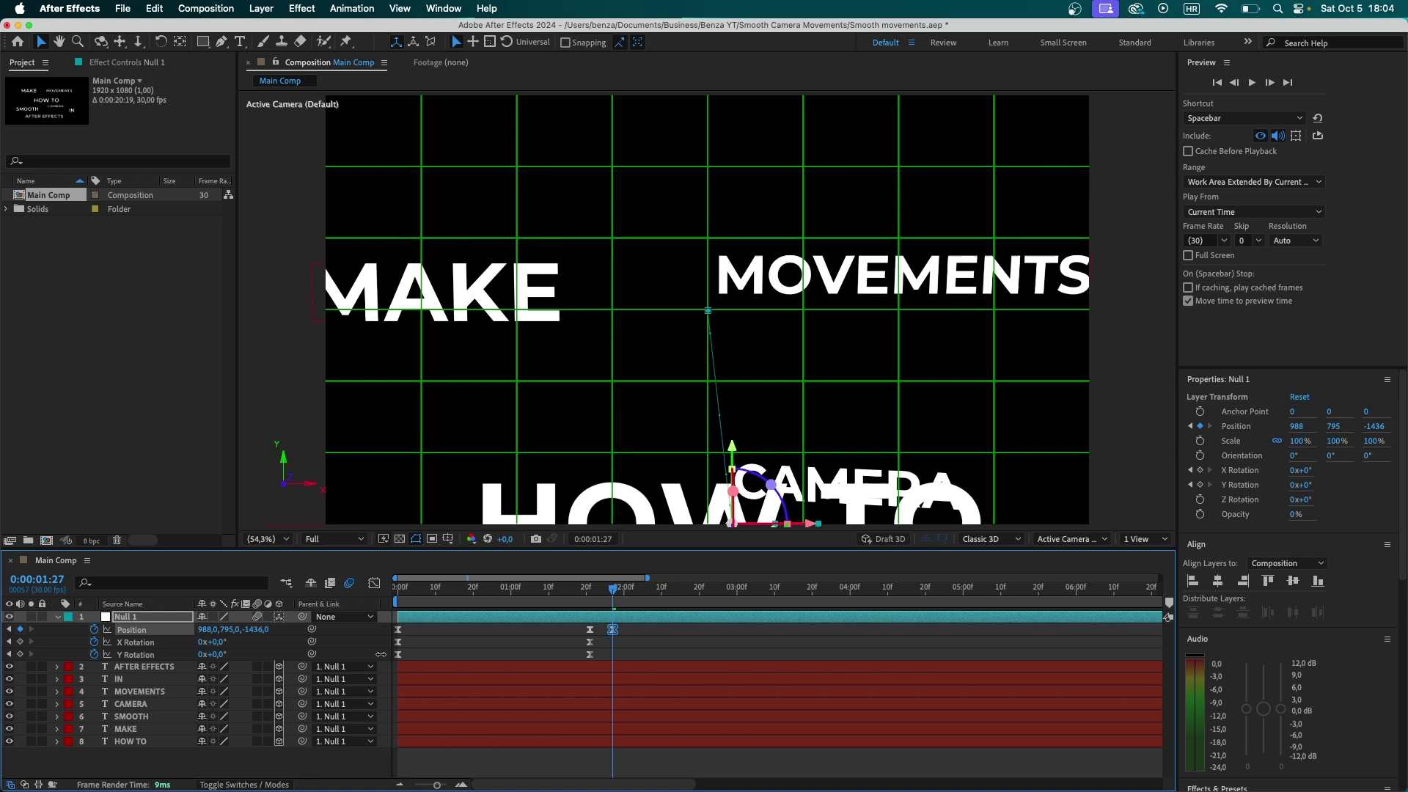
pyautogui.moveTo(205, 629); pyautogui.dragTo(469, 666)
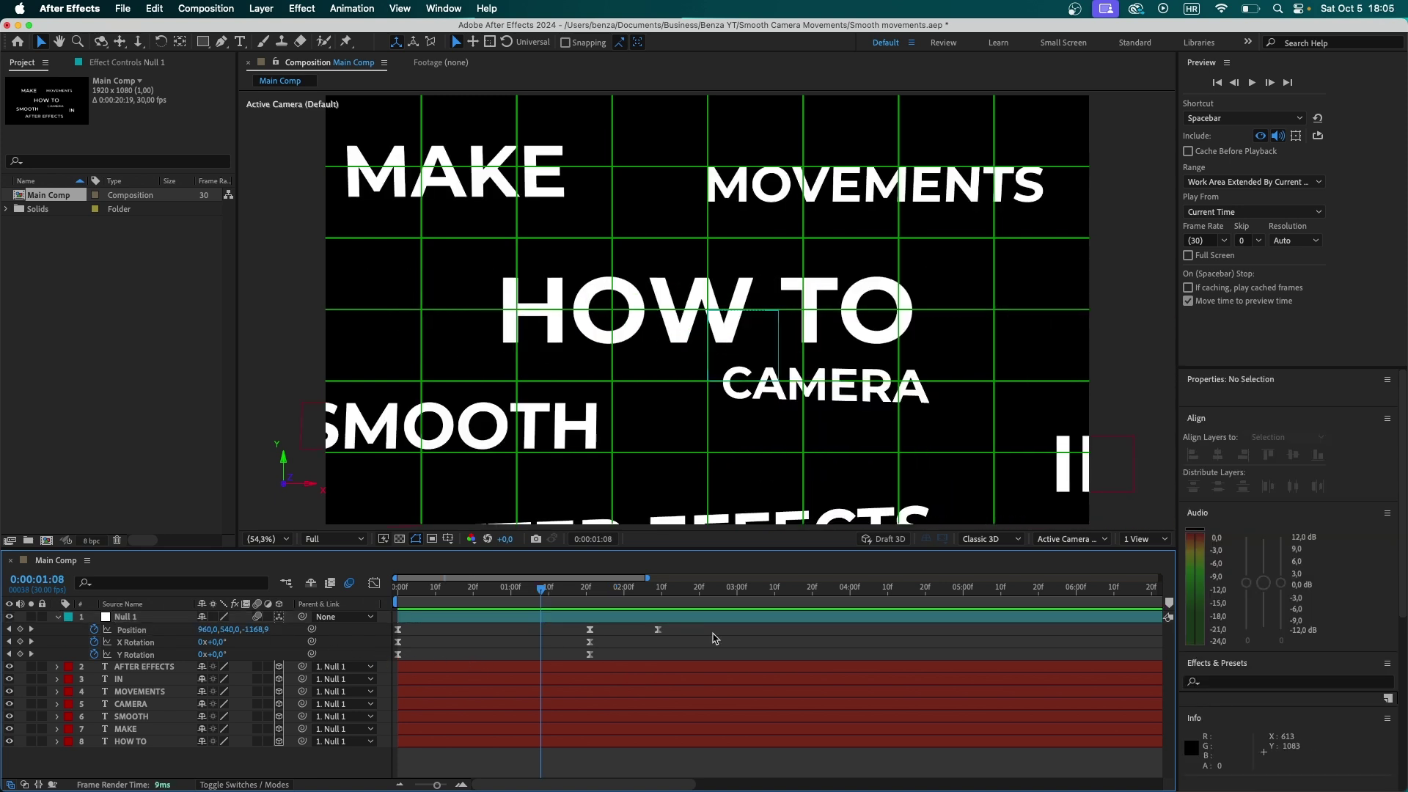
# - Preview the move from HOW TO to MAKE and undo Null 1's third Position keyframe
pyautogui.press('Home')
pyautogui.press('space')
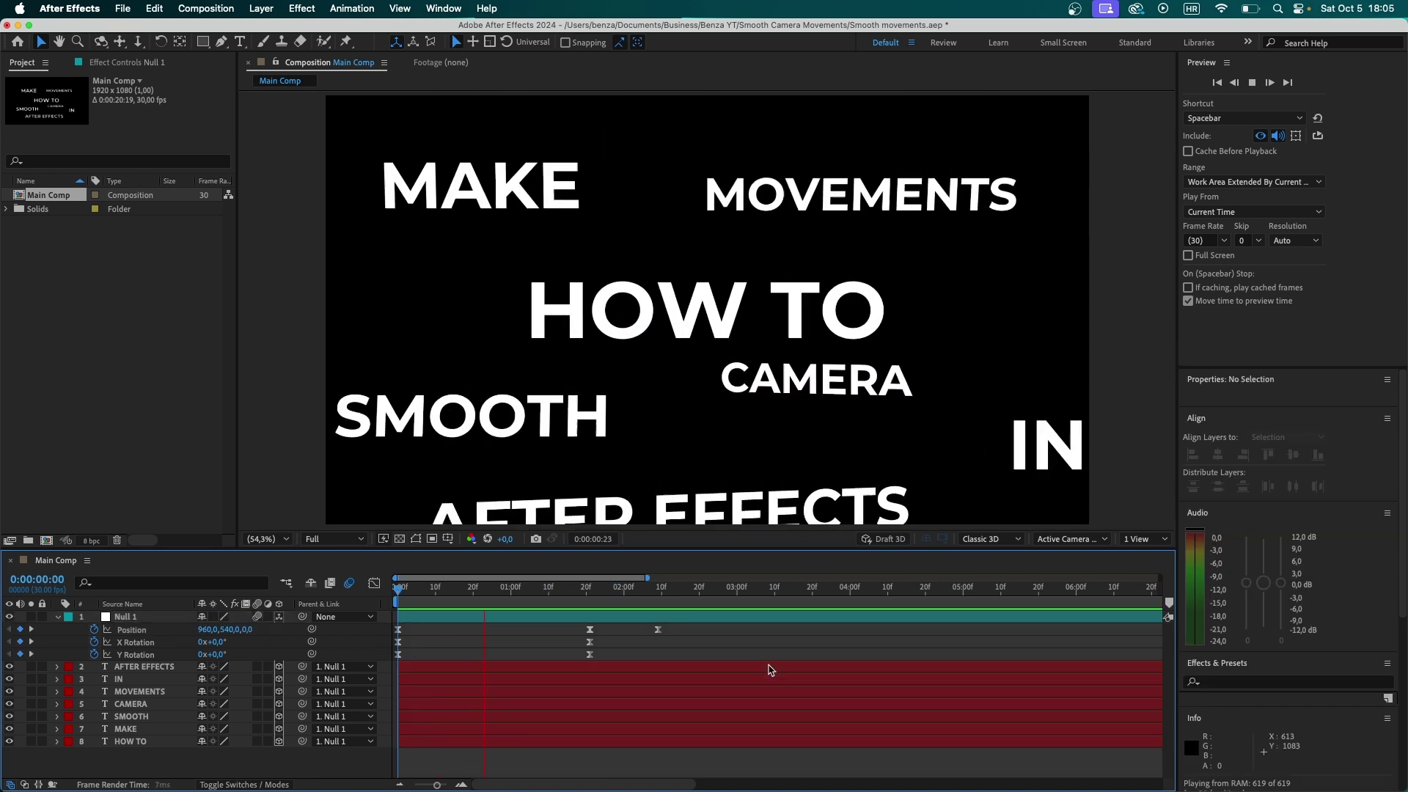
pyautogui.press('space')
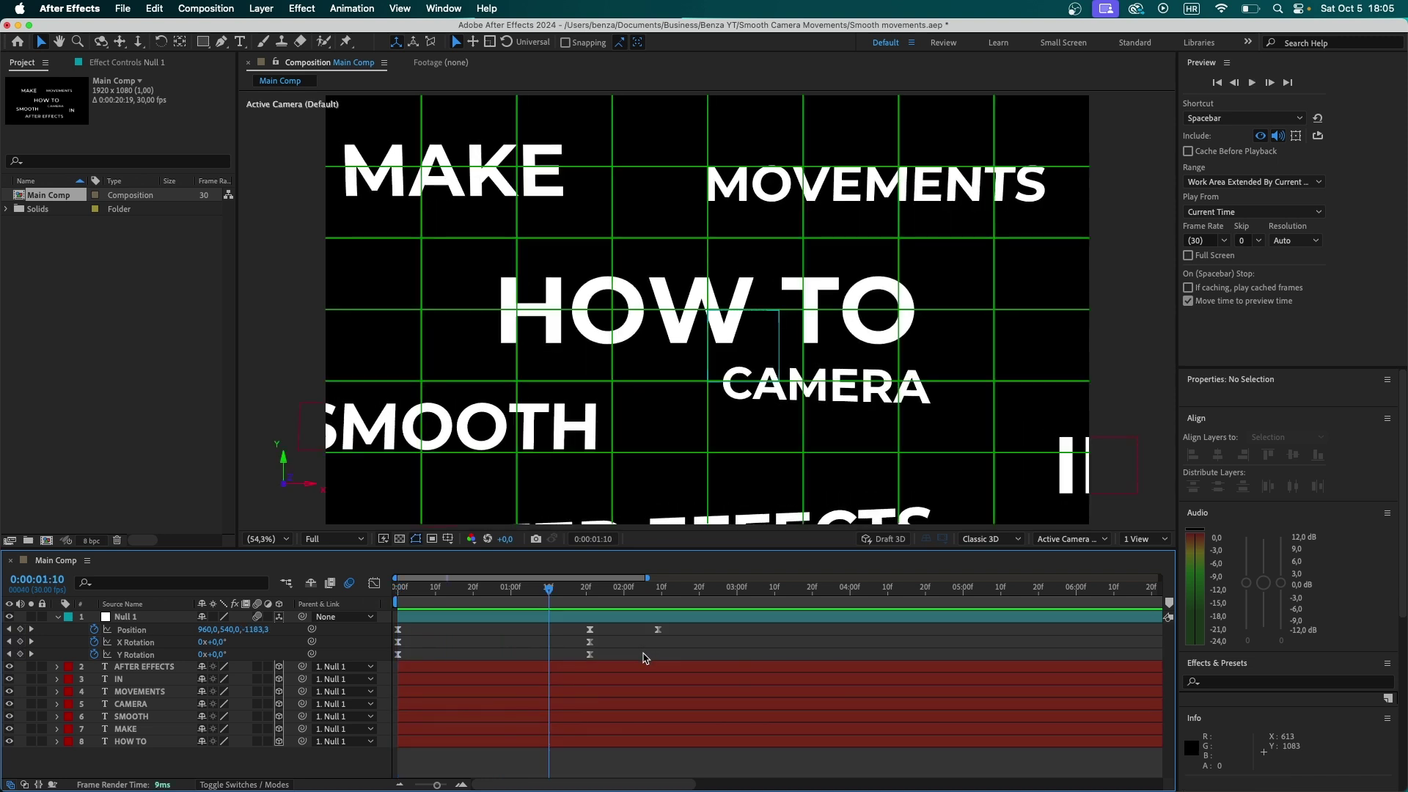
pyautogui.press('space')
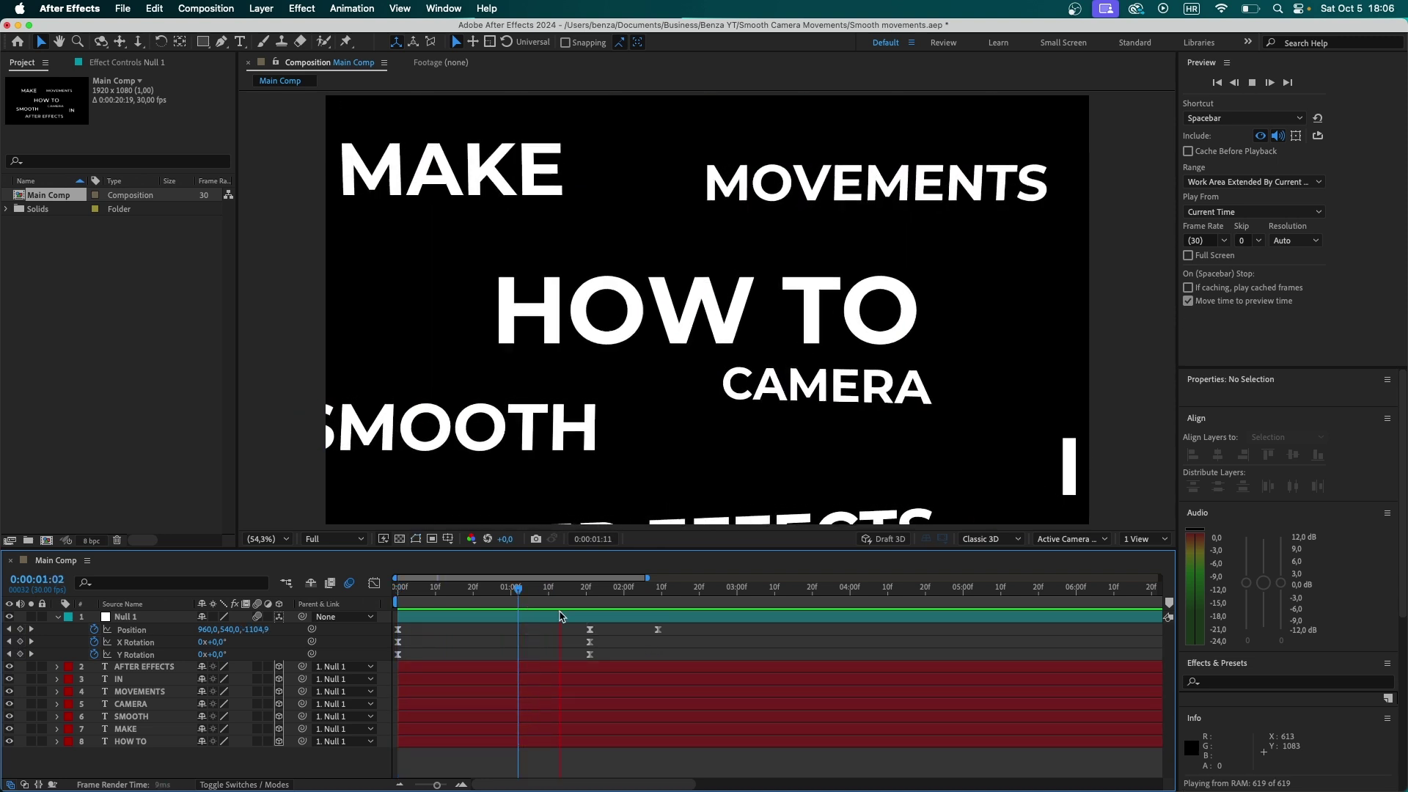
pyautogui.press('space')
pyautogui.moveTo(595, 592); pyautogui.dragTo(564, 646)
pyautogui.click(614, 627)
pyautogui.moveTo(594, 597); pyautogui.dragTo(638, 608)
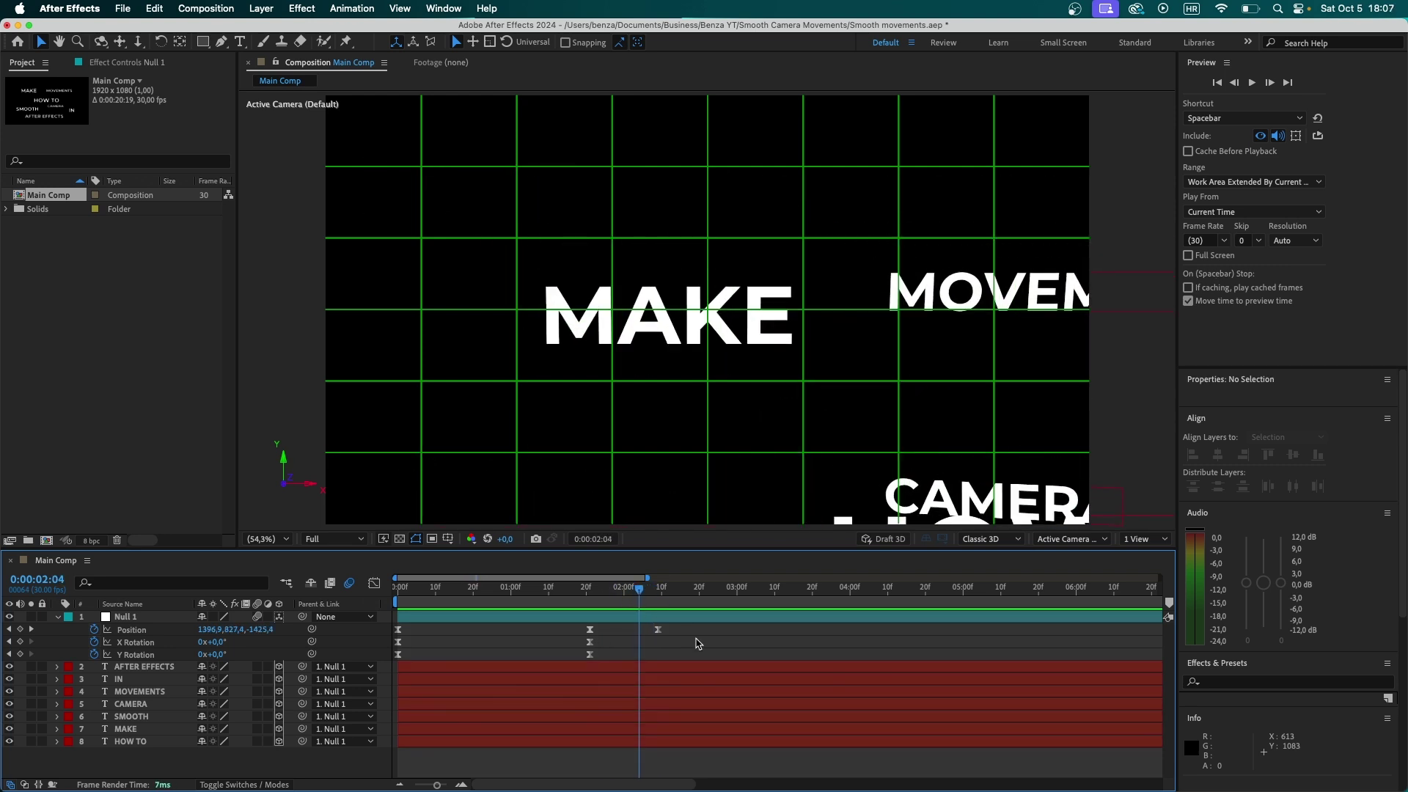
pyautogui.press('super+z')
pyautogui.press('super+z')
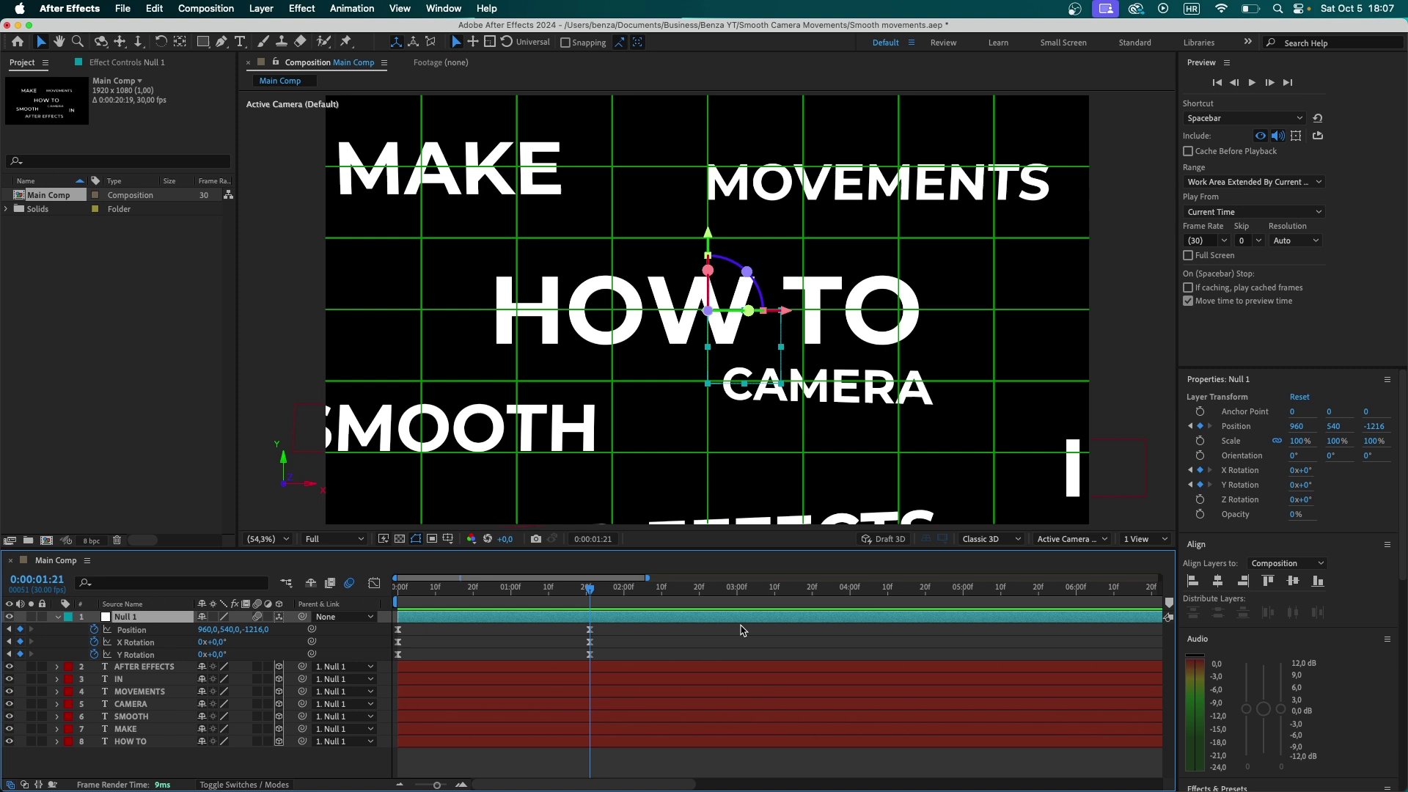
# - Add a second null object above Null 1 in Main Comp
pyautogui.rightClick(362, 639)
pyautogui.moveTo(412, 603)
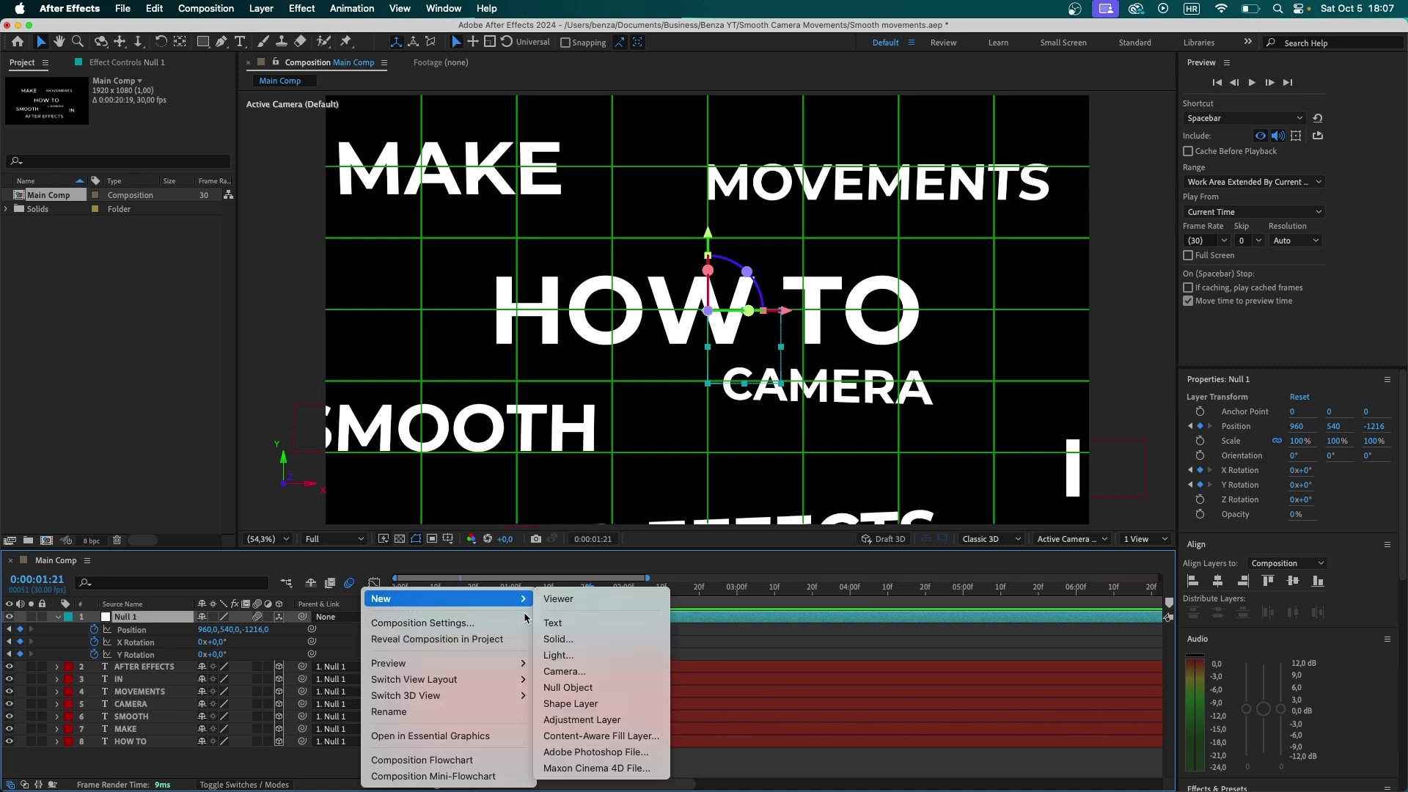
pyautogui.click(573, 687)
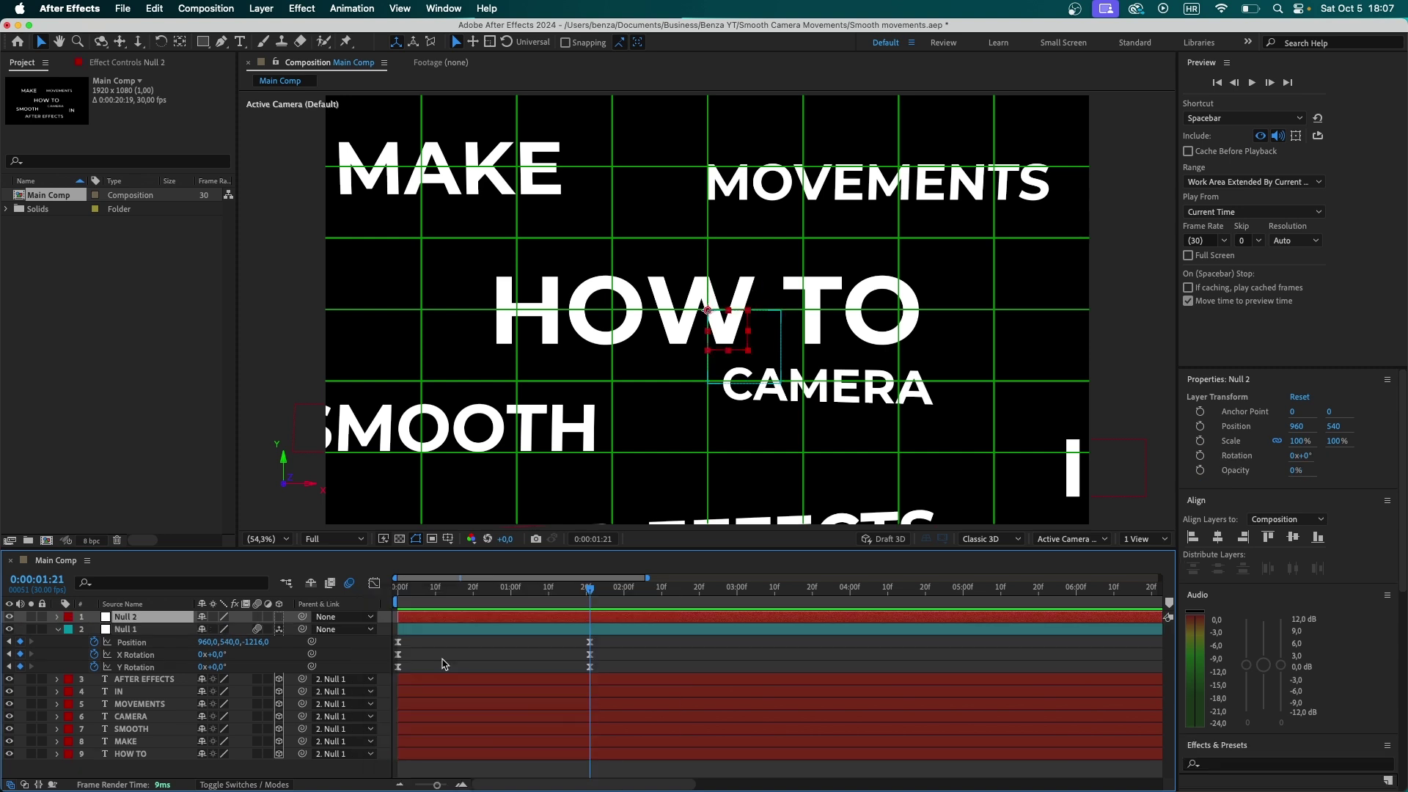
pyautogui.click(443, 664)
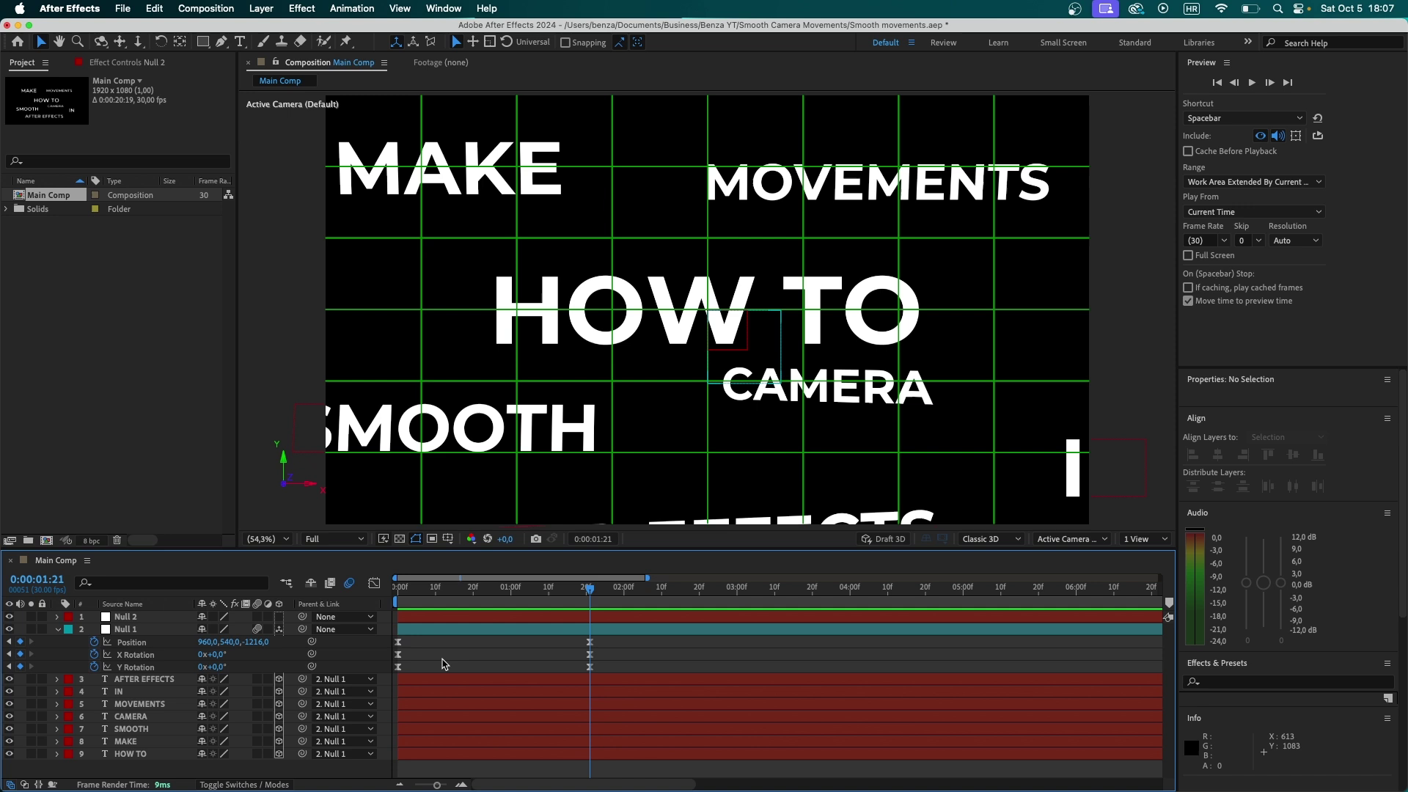
# - Give Null 2 the same label color as Null 1 and enable its 3D and motion blur switches
pyautogui.press('super+z')
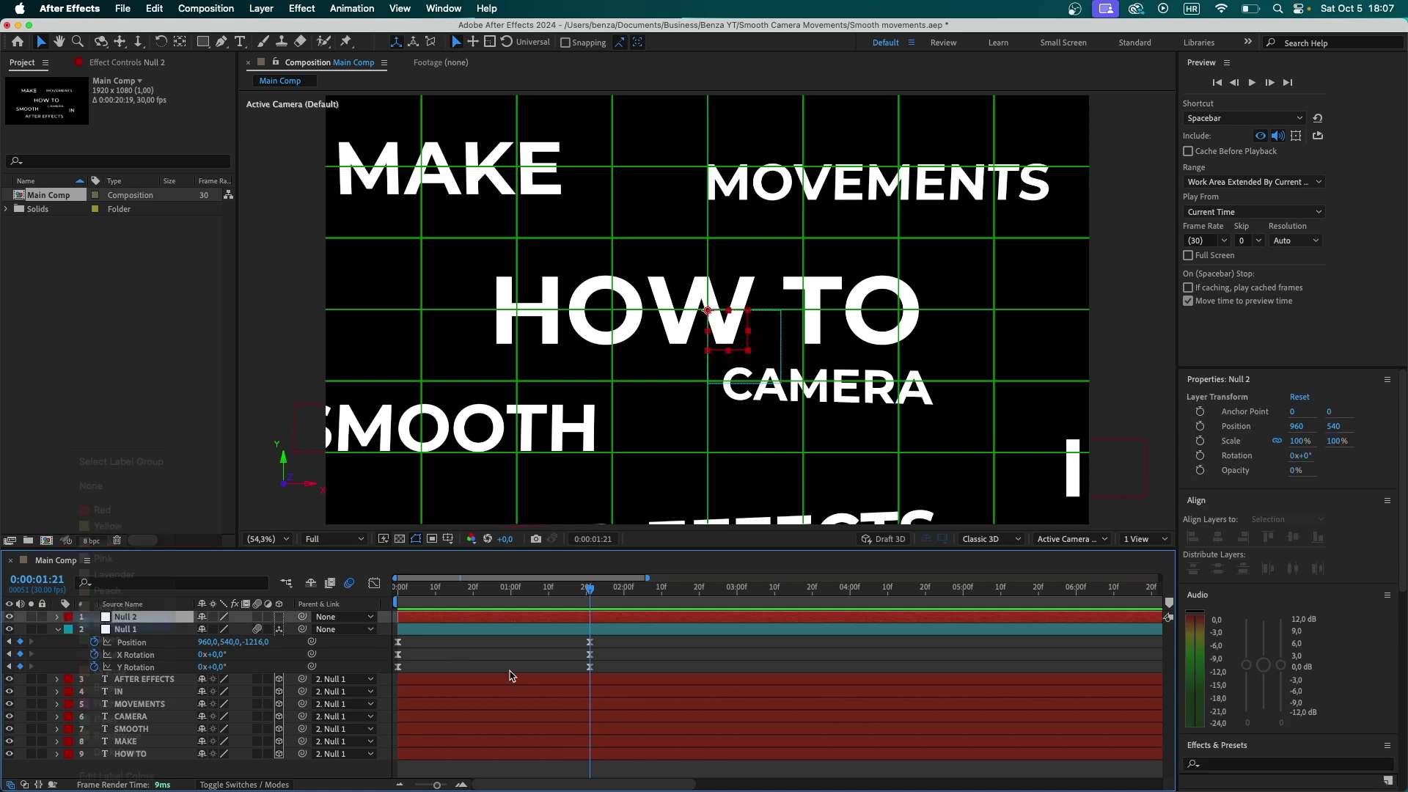
pyautogui.press('super+z')
pyautogui.click(513, 653)
pyautogui.click(280, 616)
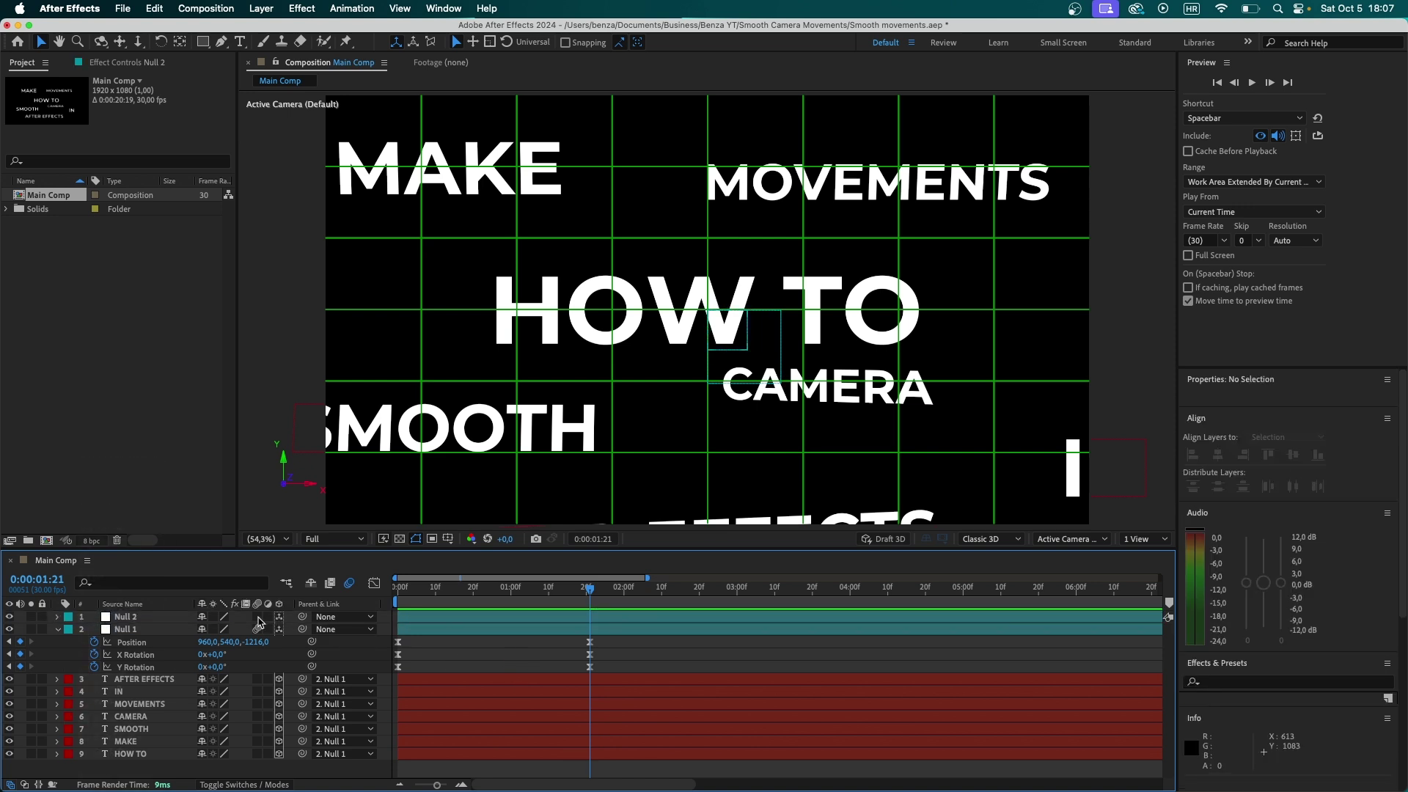
pyautogui.click(257, 617)
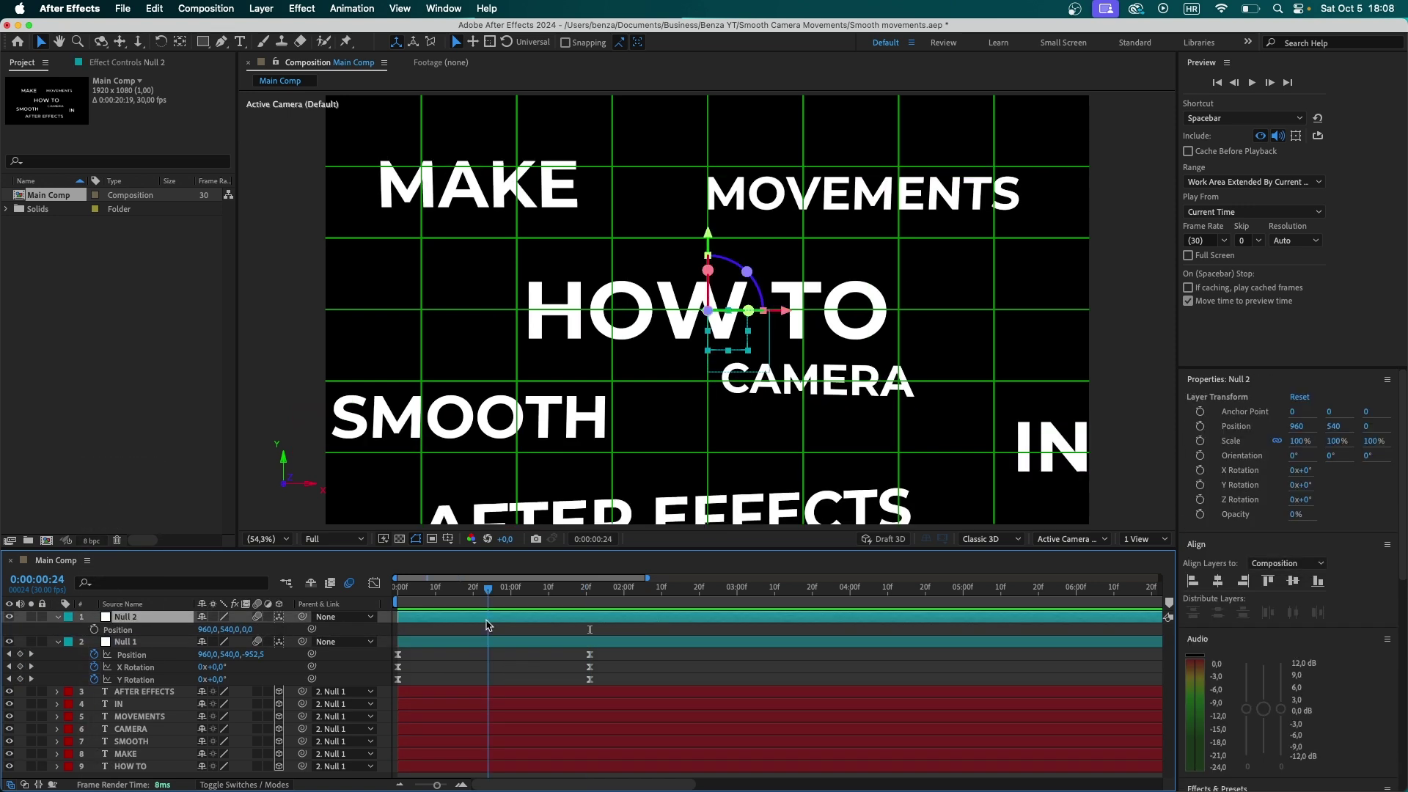
# - Set starting keyframes for Position, X Rotation and Y Rotation on Null 2 at 0:00:01:08 and show all three together
pyautogui.moveTo(487, 624); pyautogui.dragTo(542, 617)
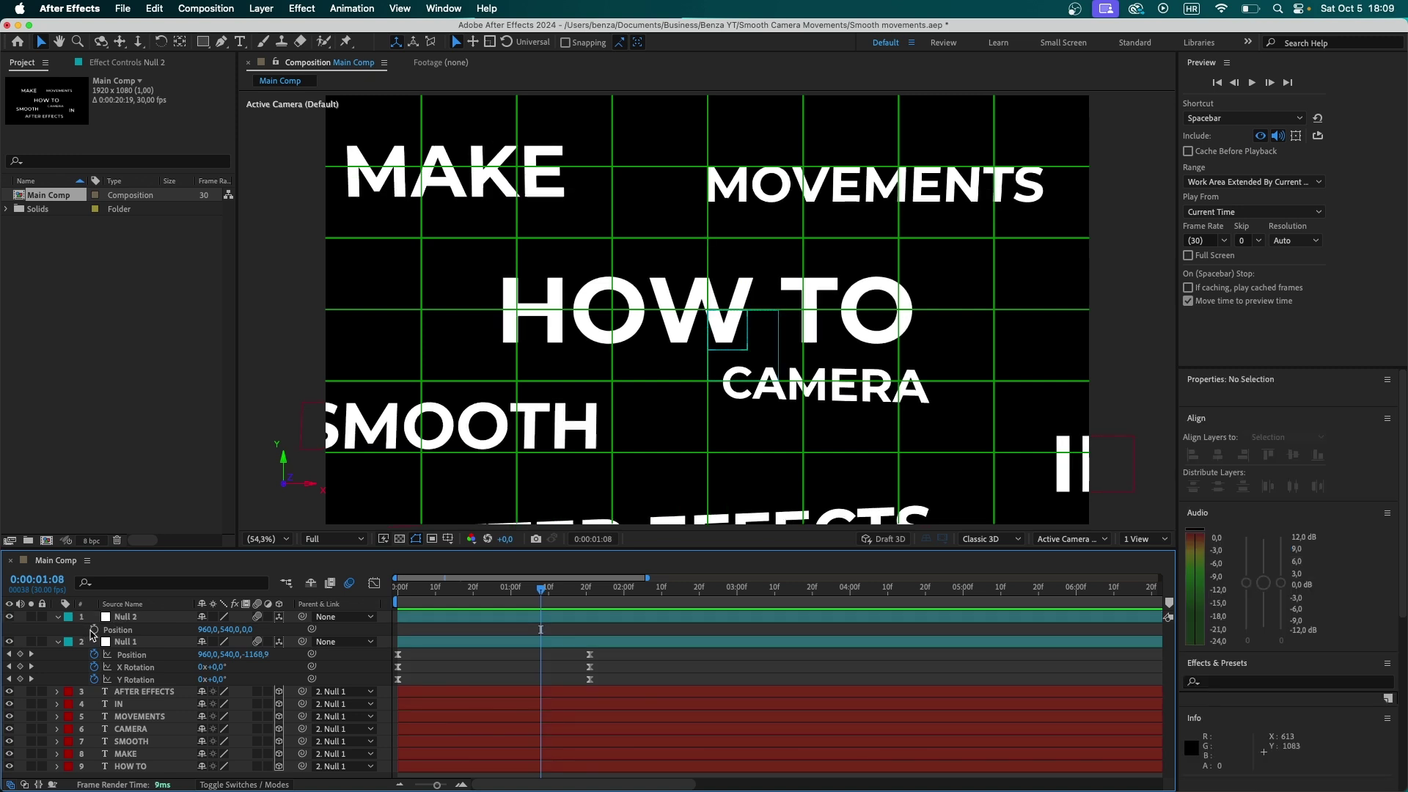
pyautogui.click(91, 629)
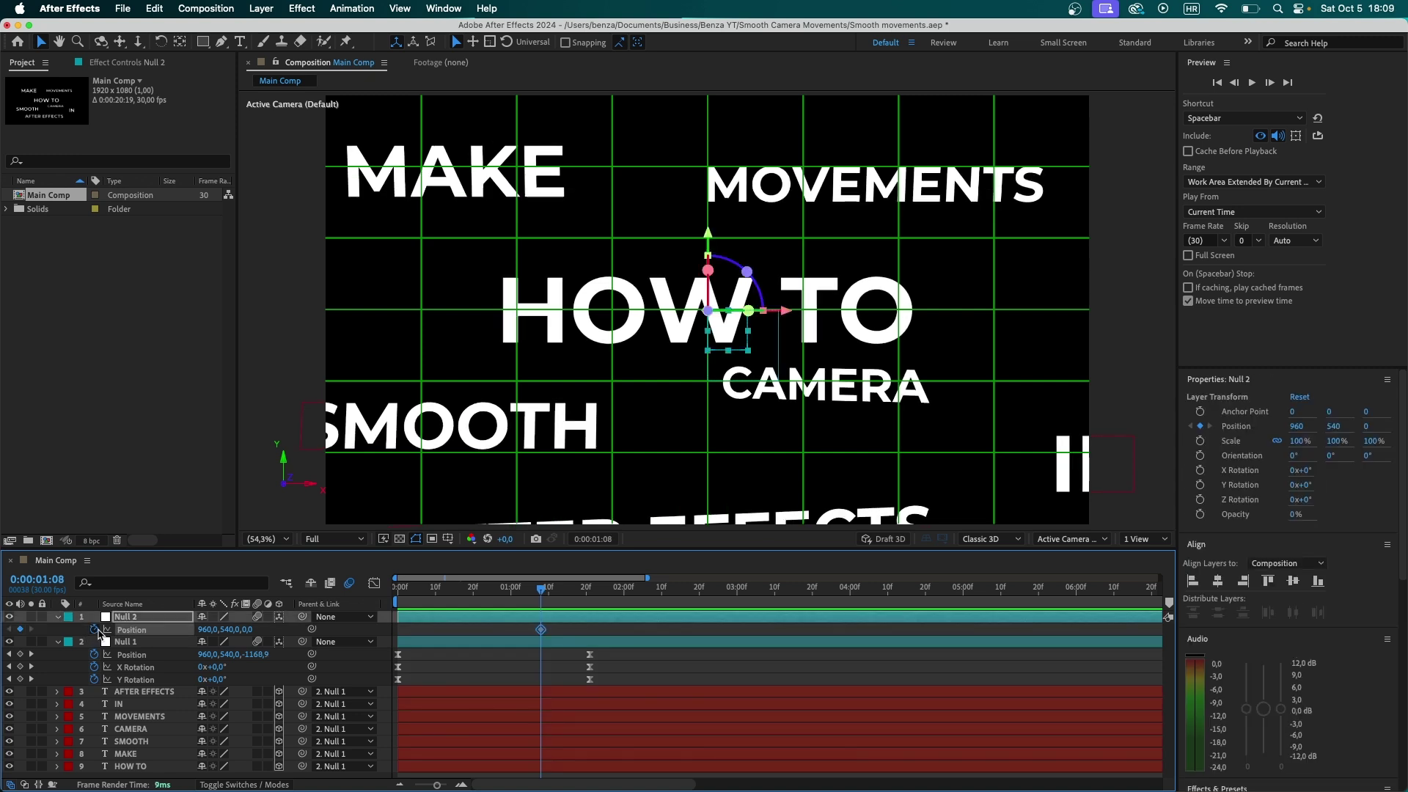
pyautogui.press('r')
pyautogui.click(94, 642)
pyautogui.click(94, 655)
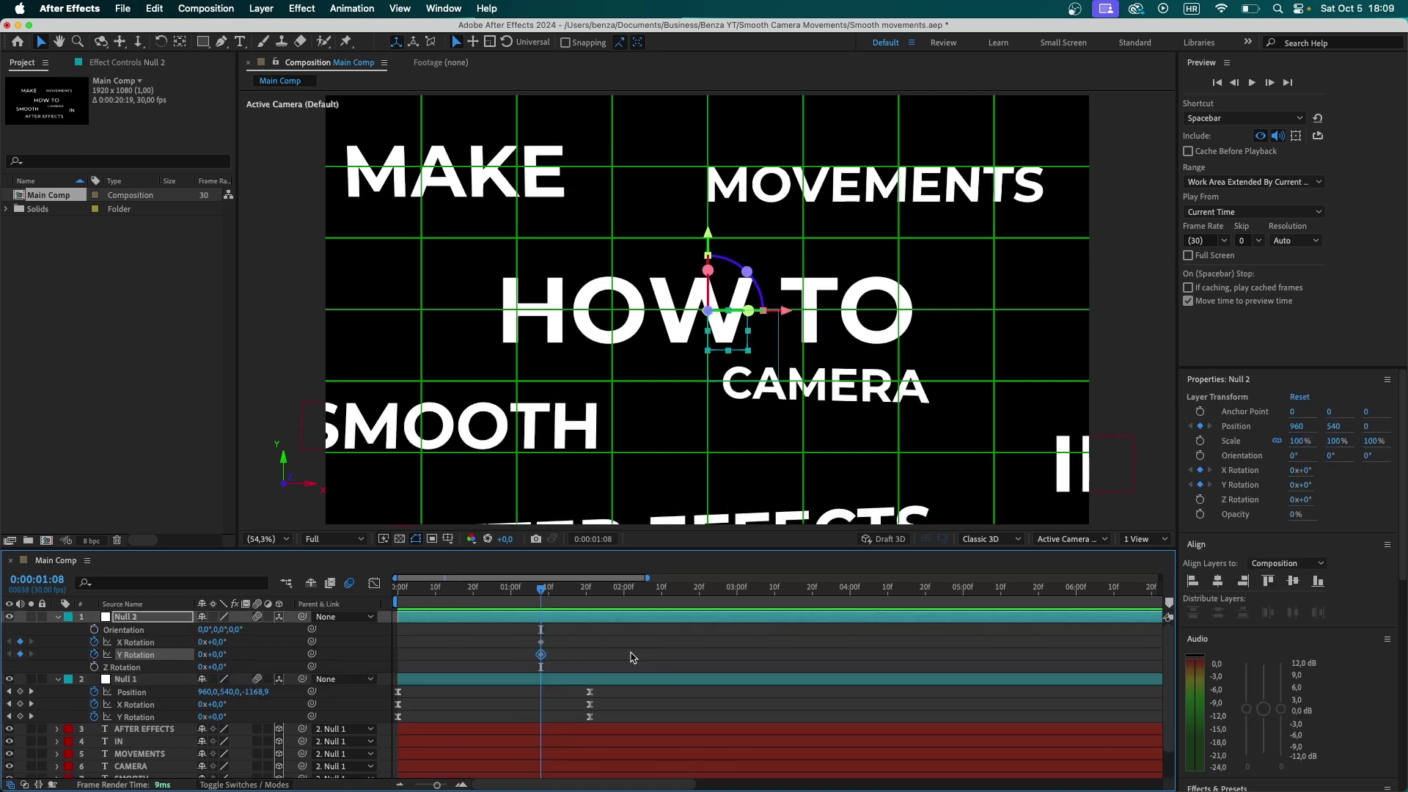
pyautogui.press('u')
pyautogui.click(611, 652)
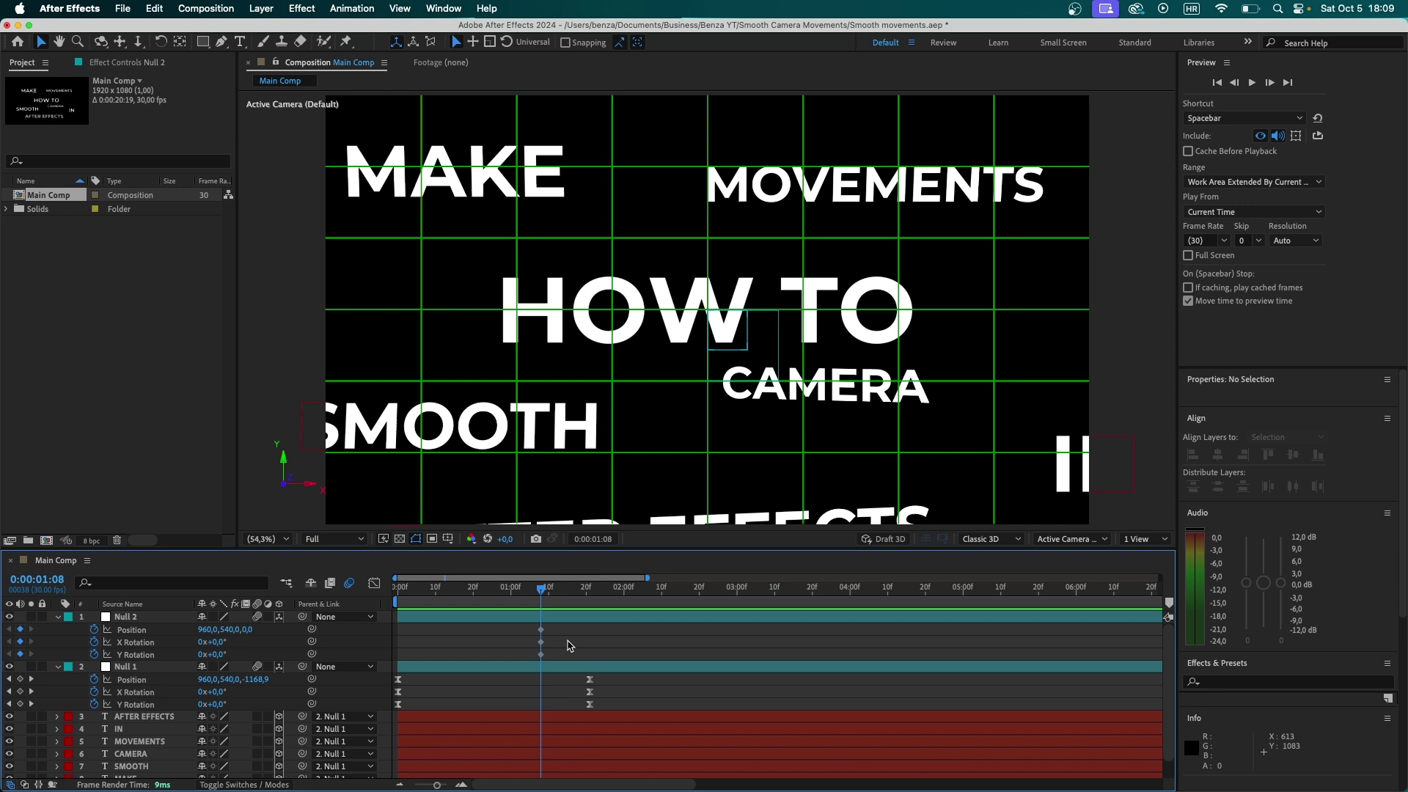
pyautogui.moveTo(568, 632); pyautogui.dragTo(527, 661)
pyautogui.click(564, 653)
# - Set the current time to 0:00:02:27 and parent Null 1 to Null 2
pyautogui.moveTo(541, 590); pyautogui.dragTo(727, 611)
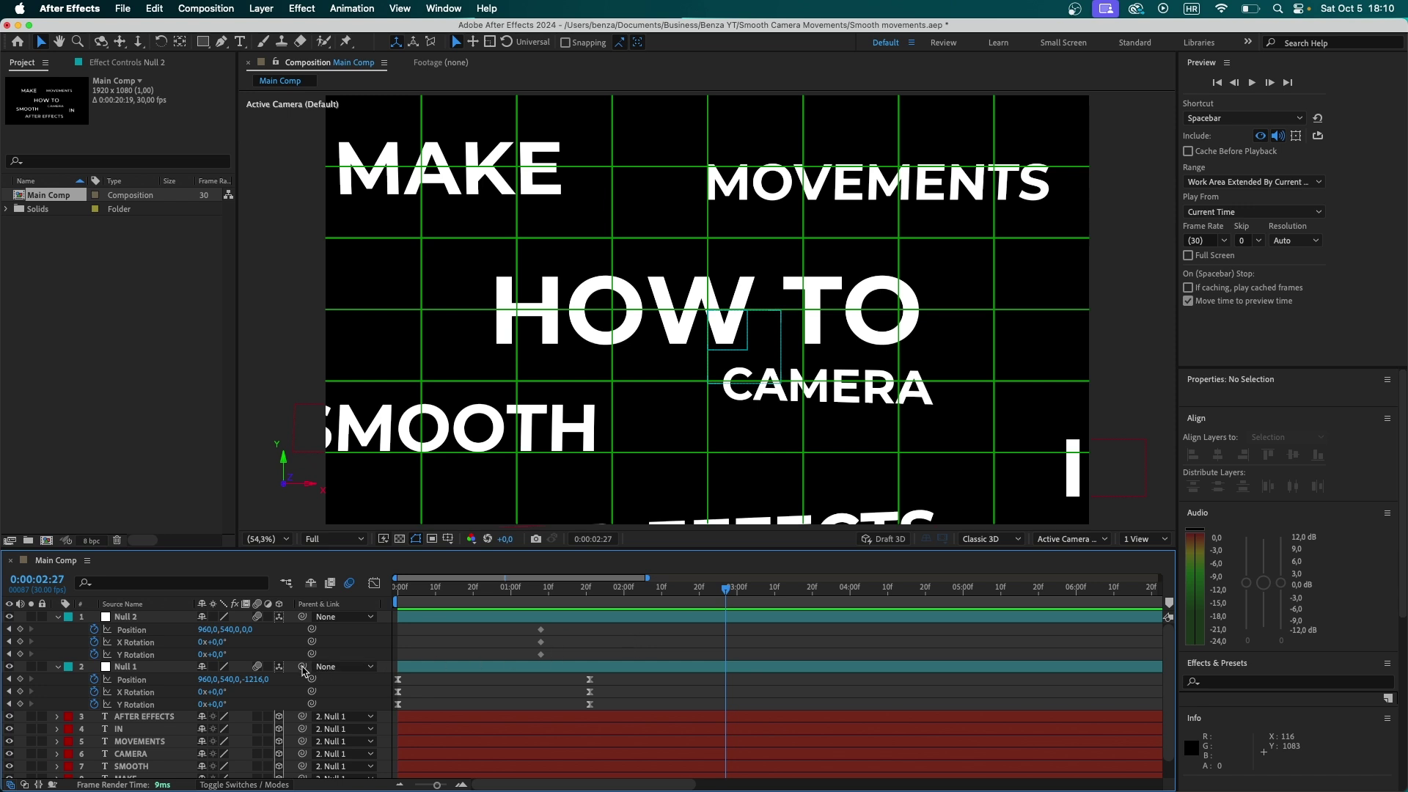
pyautogui.moveTo(302, 667); pyautogui.dragTo(290, 637)
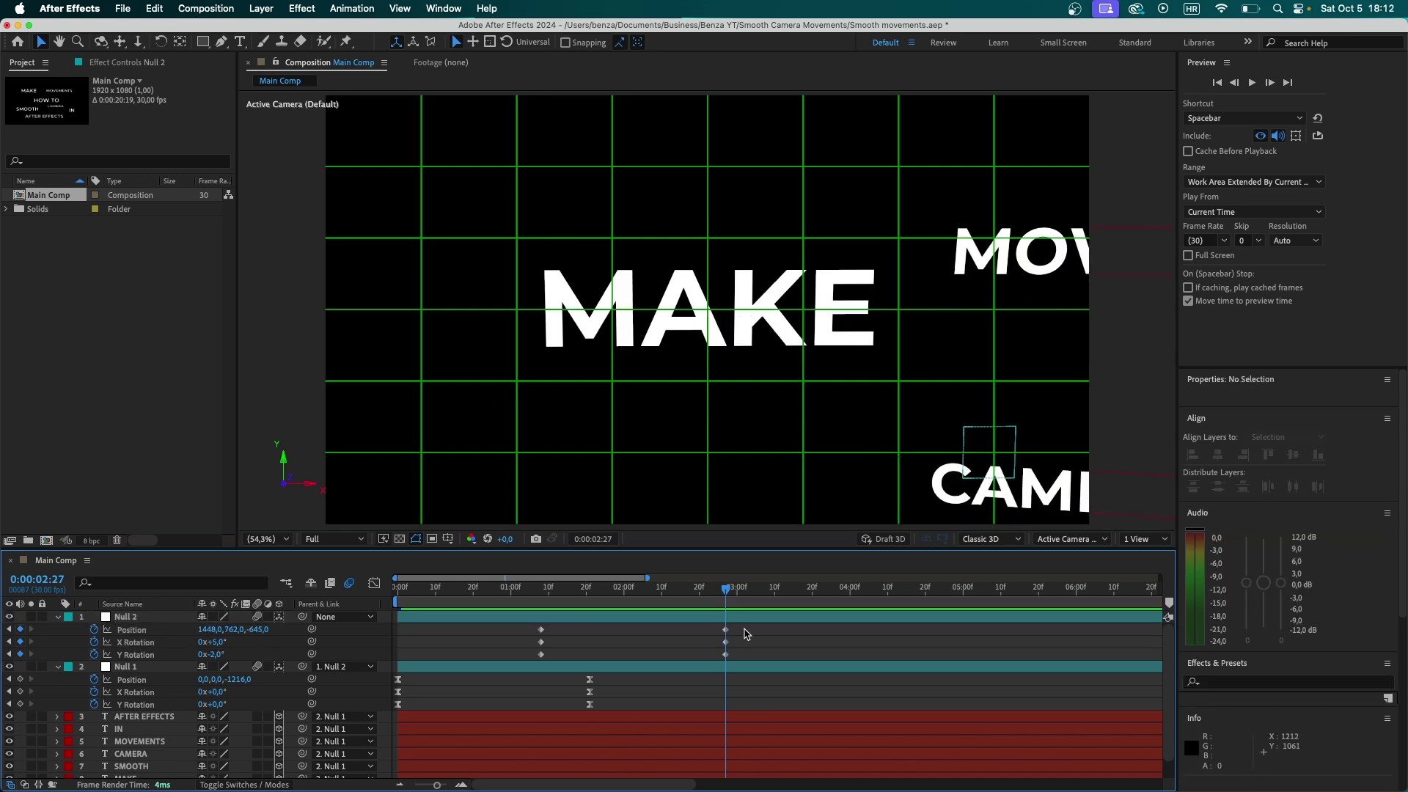
# - Apply Easy Ease to all Null 2 keyframes and lengthen the outgoing influence on their speed curves
pyautogui.moveTo(744, 623); pyautogui.dragTo(532, 669)
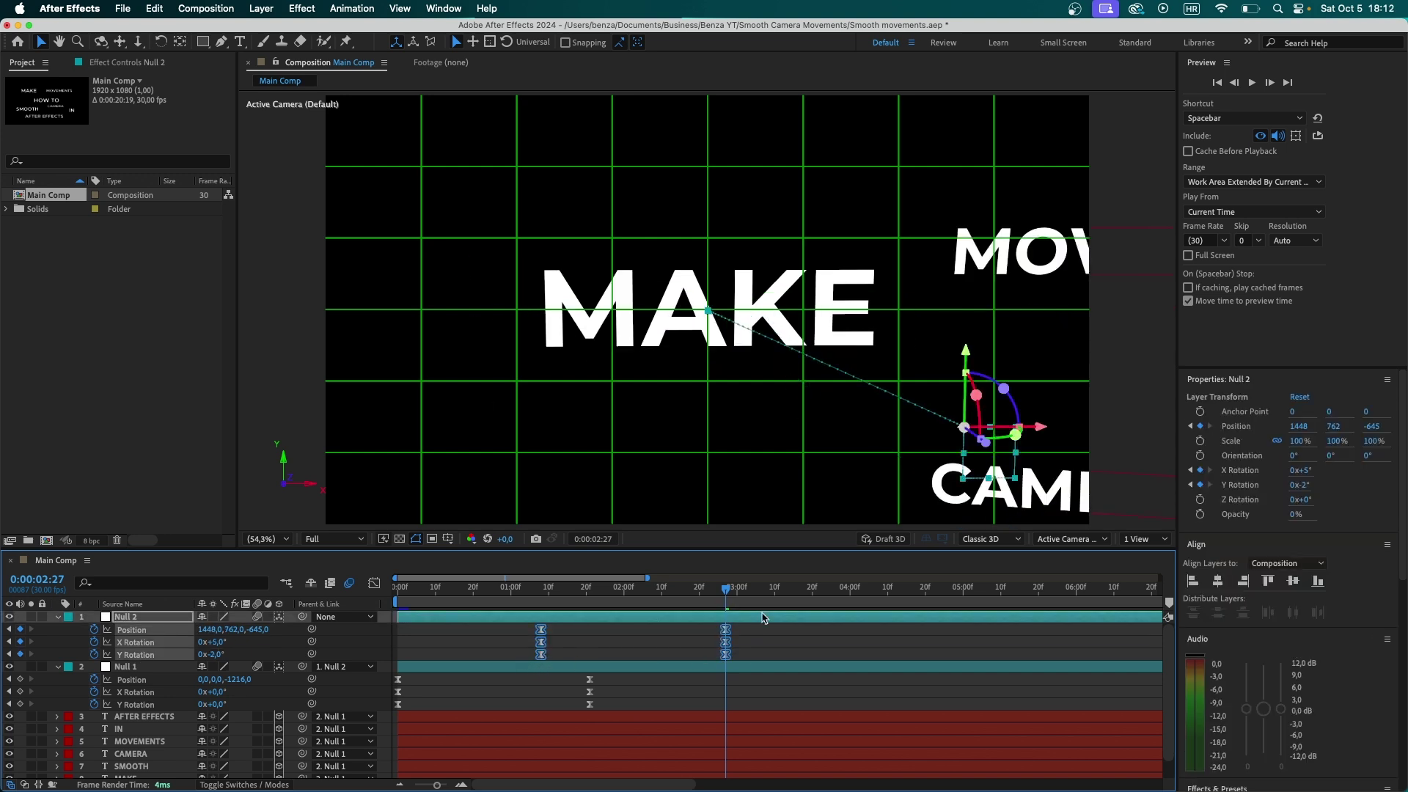
pyautogui.hotkey('shift', 'F3')
pyautogui.moveTo(565, 738); pyautogui.dragTo(602, 740)
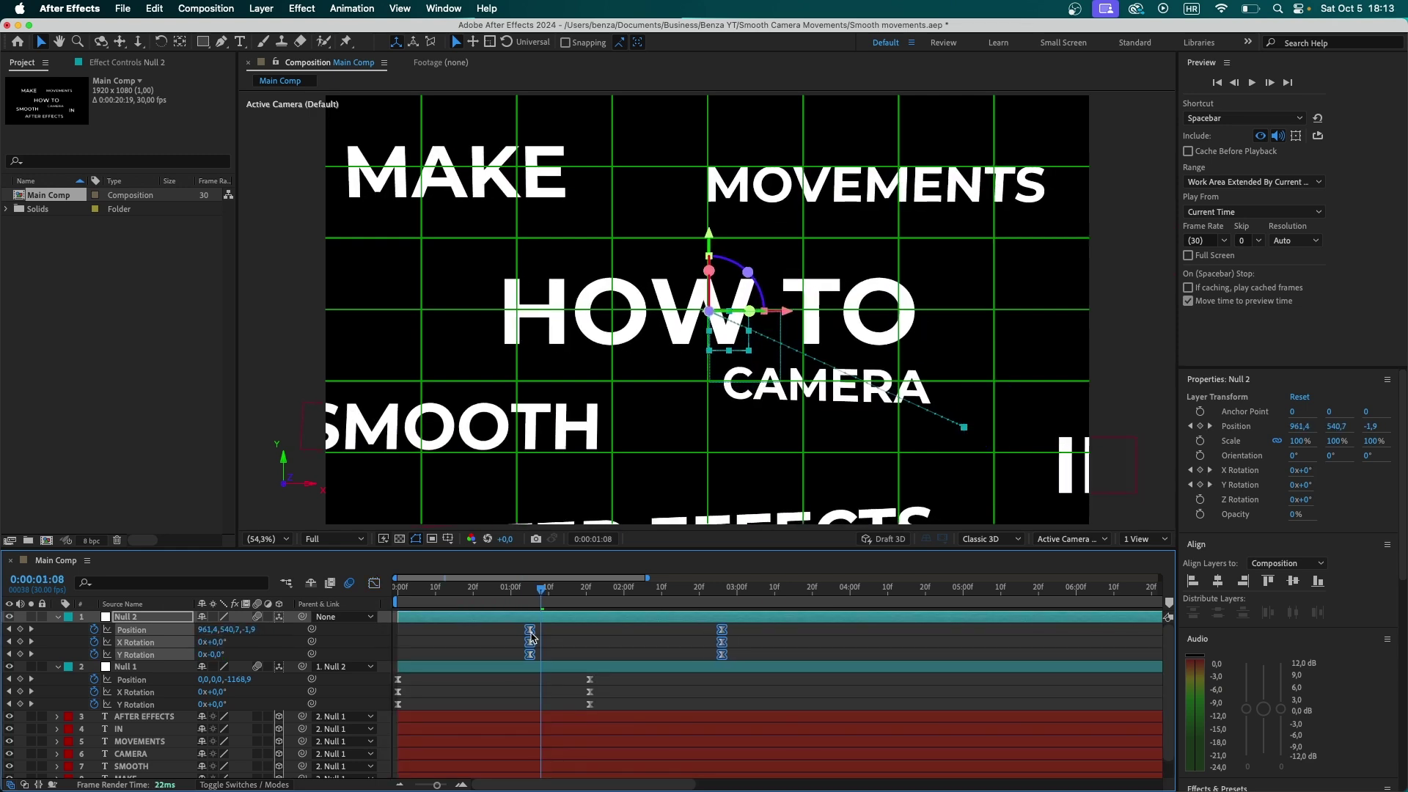
# - Try shifting all Null 2 keyframes slightly later and preview the transition from HOW TO to MAKE
pyautogui.moveTo(530, 639)
pyautogui.mouseDown()
pyautogui.moveTo(480, 644)
pyautogui.moveTo(572, 645)
pyautogui.moveTo(547, 644)
pyautogui.mouseUp()
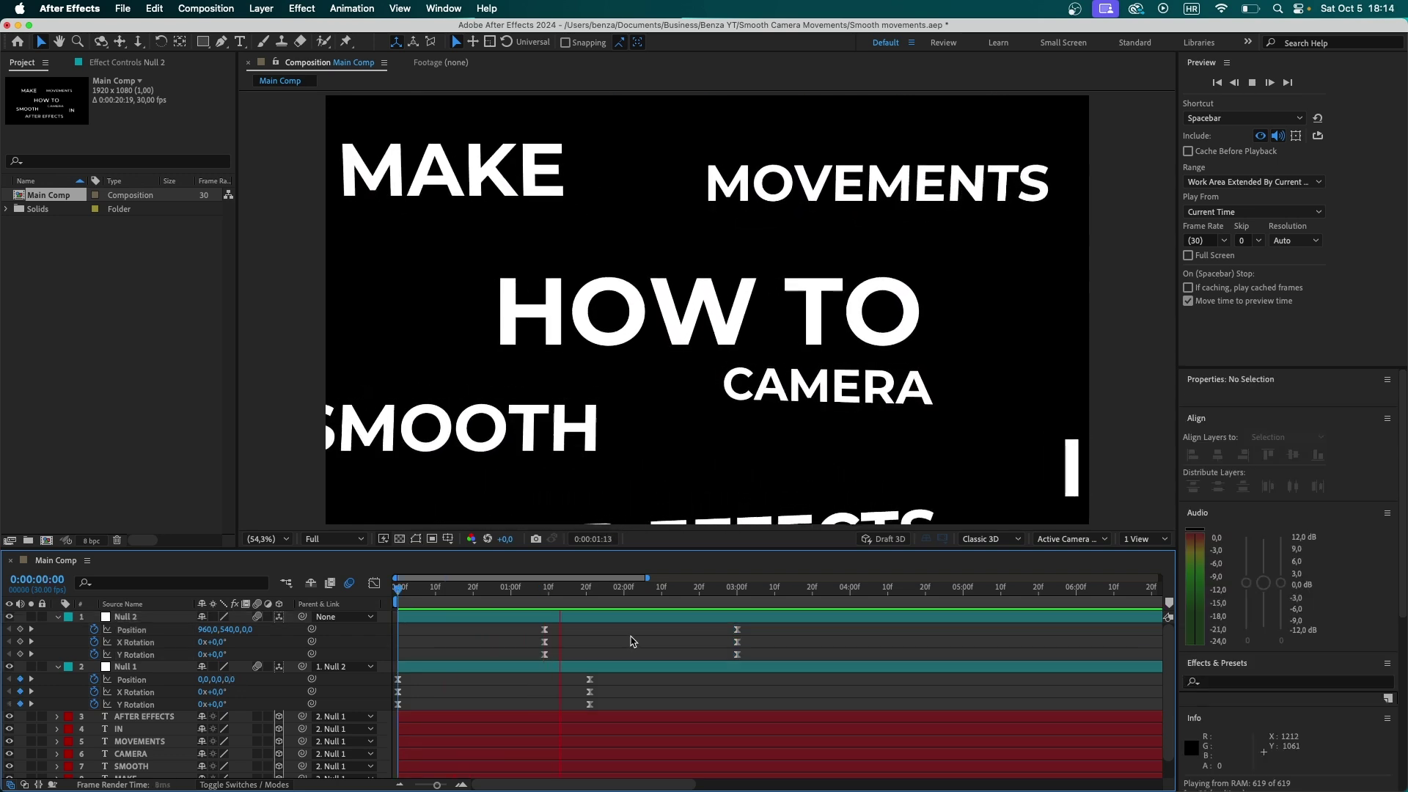
pyautogui.press('space')
pyautogui.moveTo(512, 625); pyautogui.dragTo(613, 610)
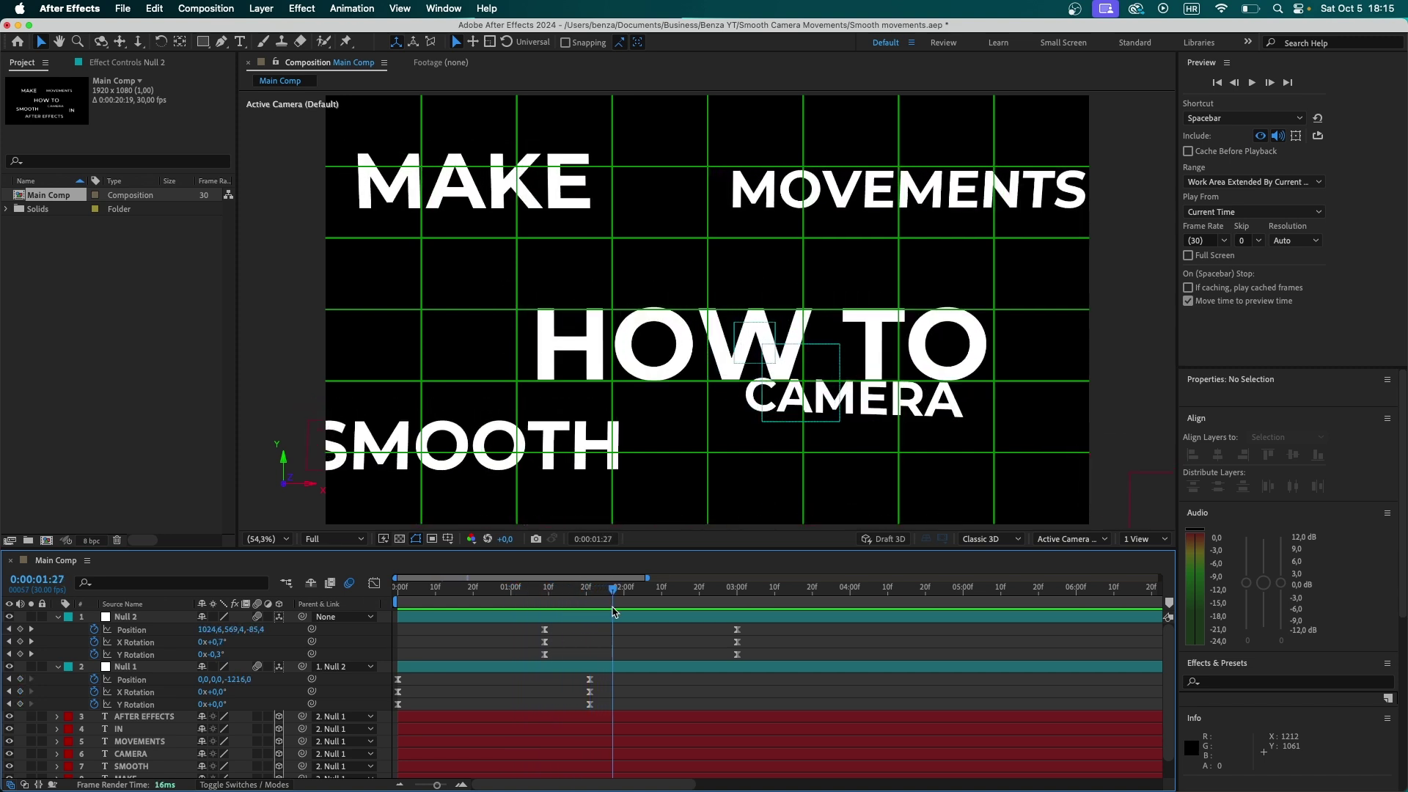
# - Shift all Null 2 keyframes earlier to overlap Null 1's, running from 0:00:00:16 to 0:00:02:07, and preview the motion
pyautogui.click(580, 620)
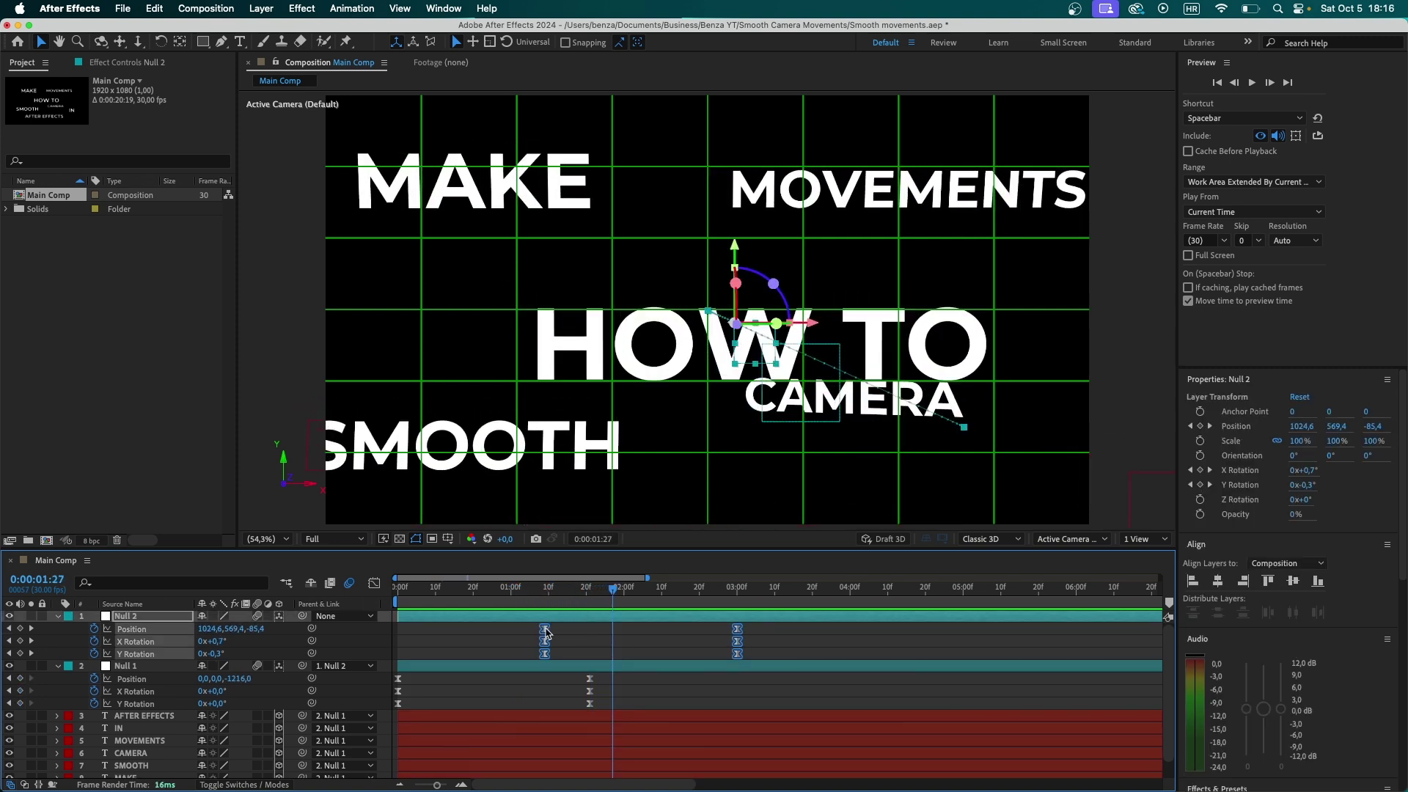
pyautogui.moveTo(546, 629); pyautogui.dragTo(531, 631)
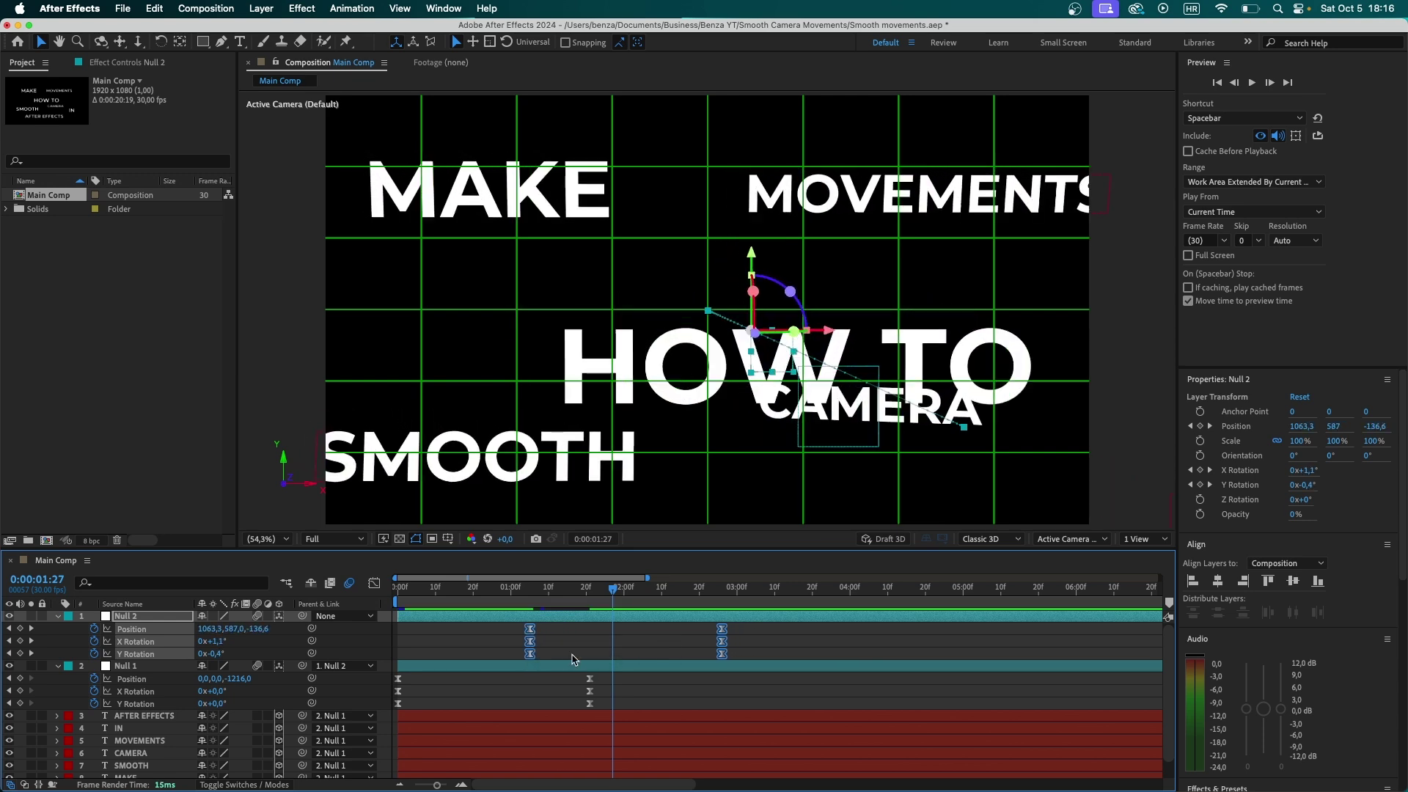
pyautogui.moveTo(602, 676); pyautogui.dragTo(394, 713)
pyautogui.click(638, 696)
pyautogui.moveTo(485, 591); pyautogui.dragTo(623, 611)
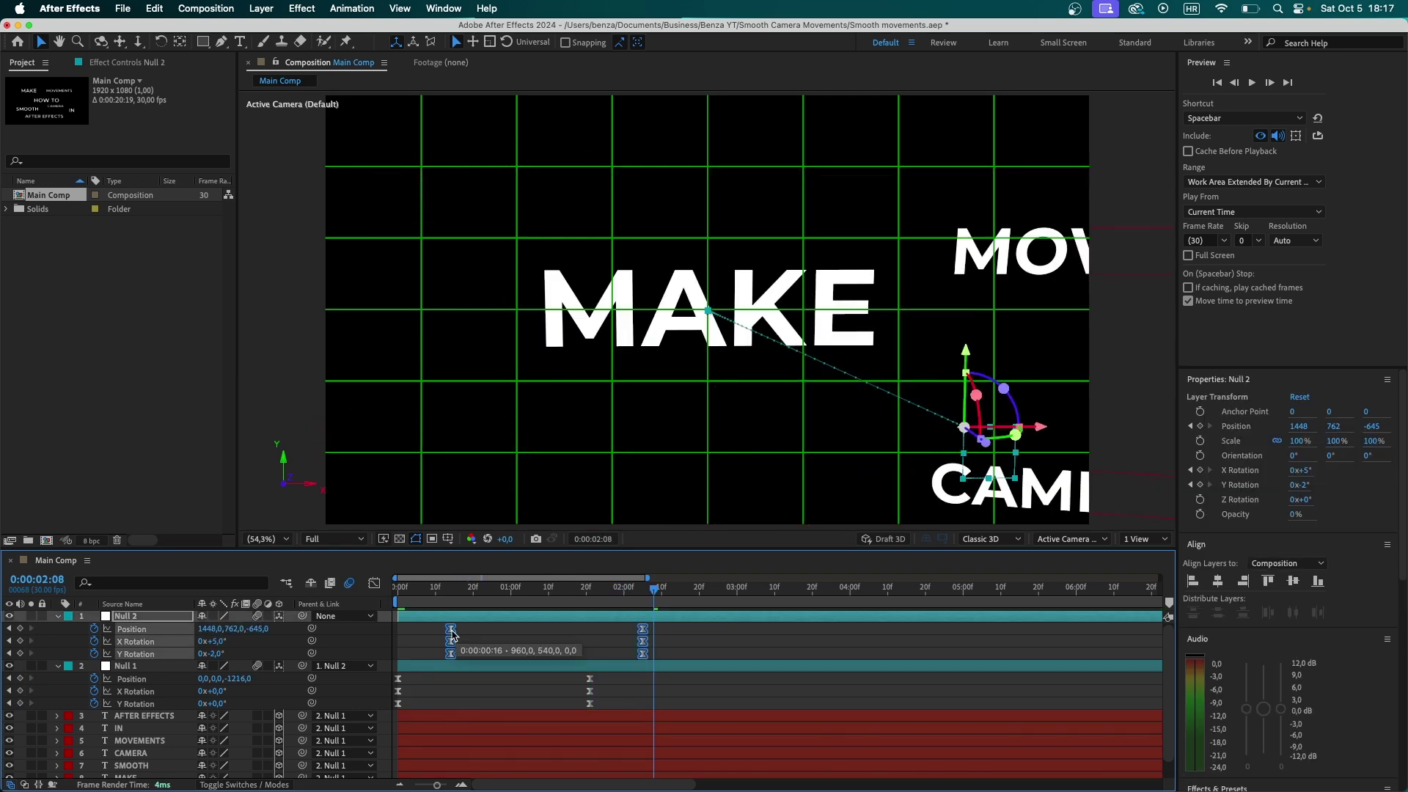
pyautogui.moveTo(452, 630); pyautogui.dragTo(450, 635)
pyautogui.press('space')
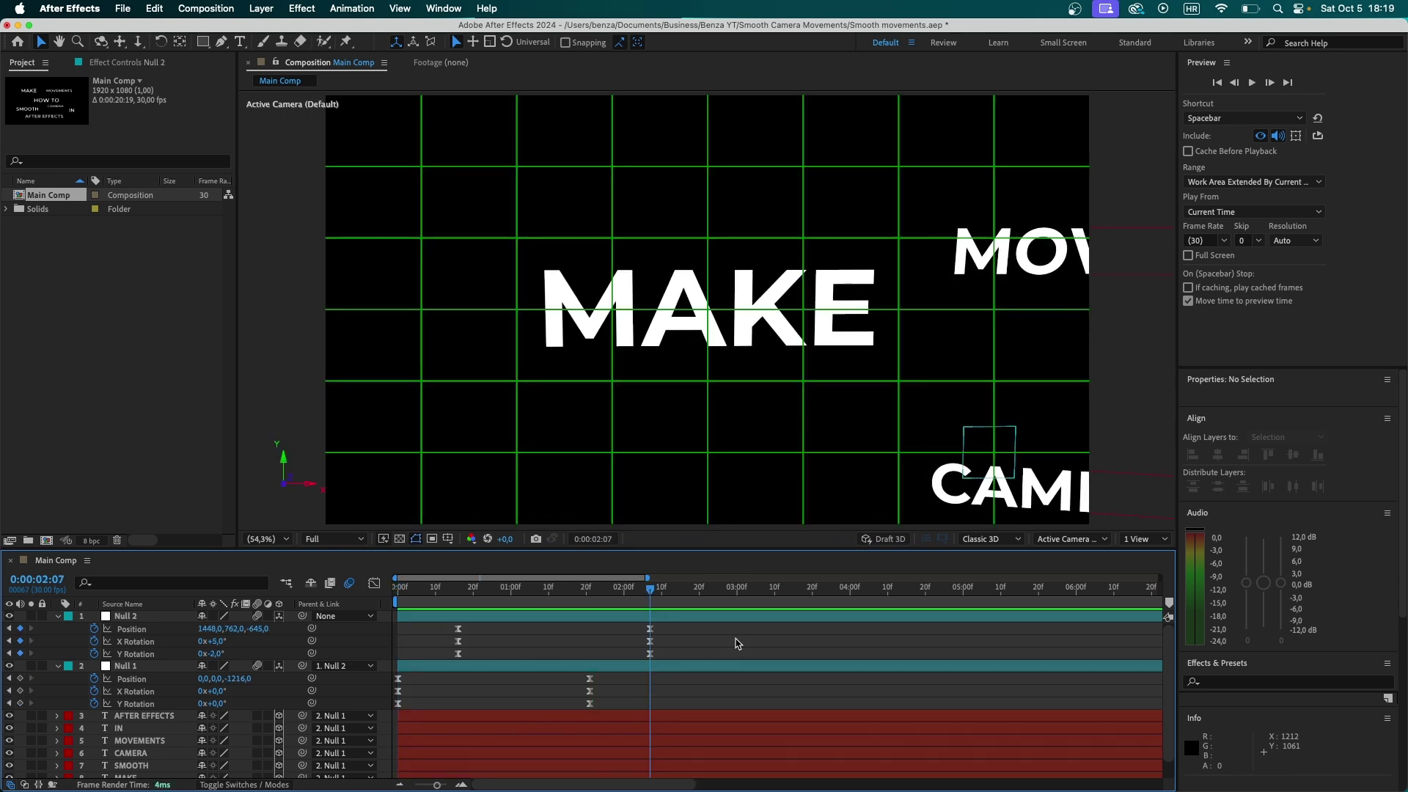
# - Add a third null object and parent Null 2 to it at 0:00:01:47
pyautogui.rightClick(355, 586)
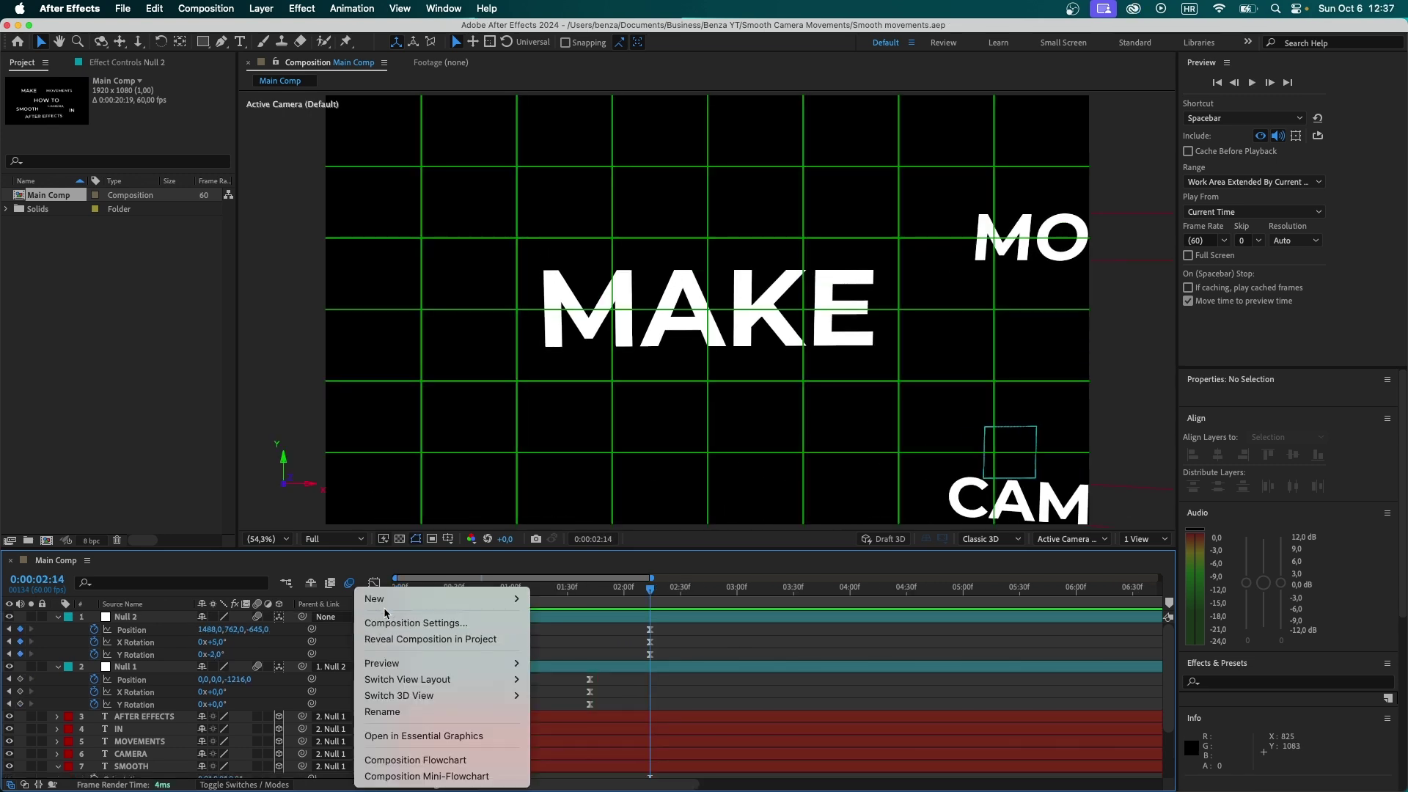
pyautogui.moveTo(381, 594)
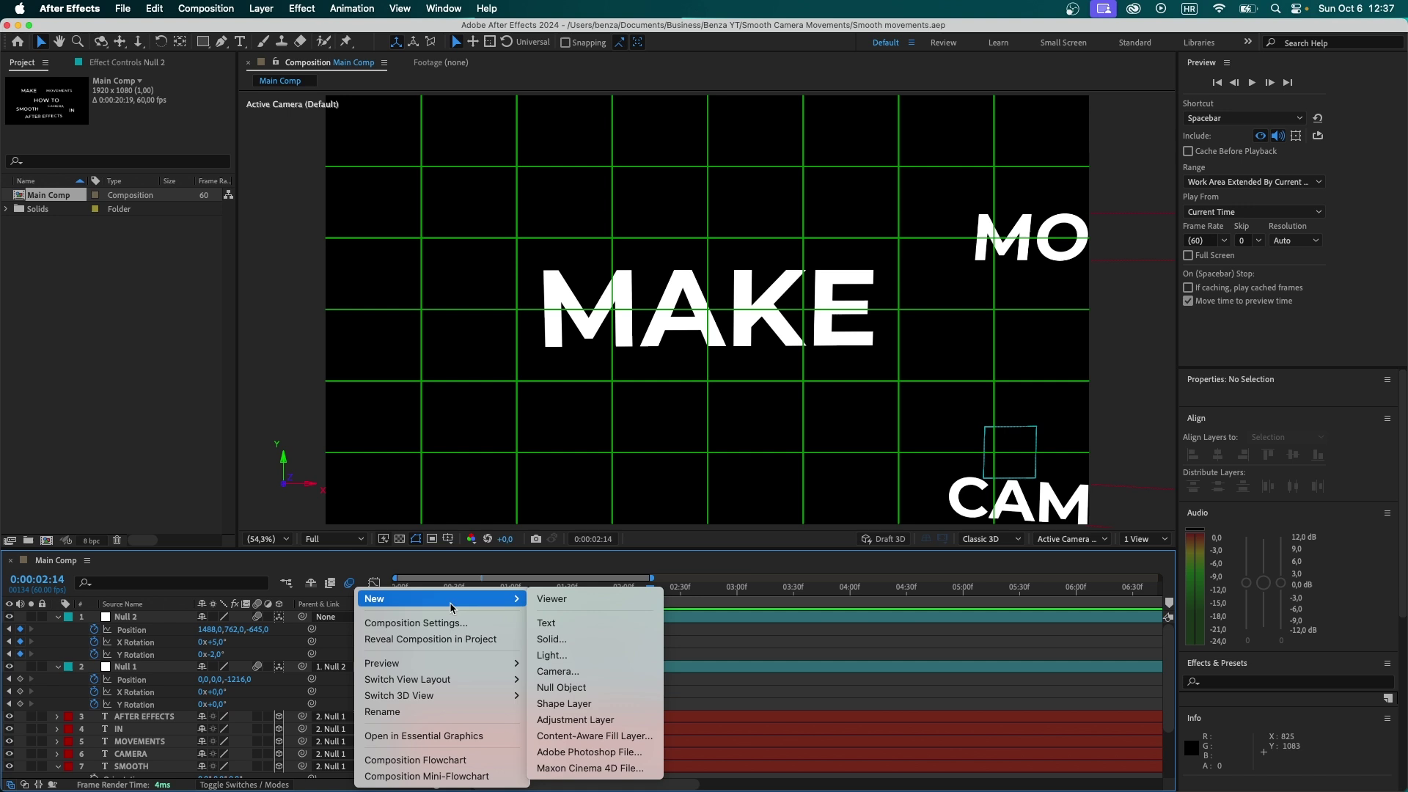
pyautogui.click(574, 689)
pyautogui.moveTo(649, 590); pyautogui.dragTo(600, 593)
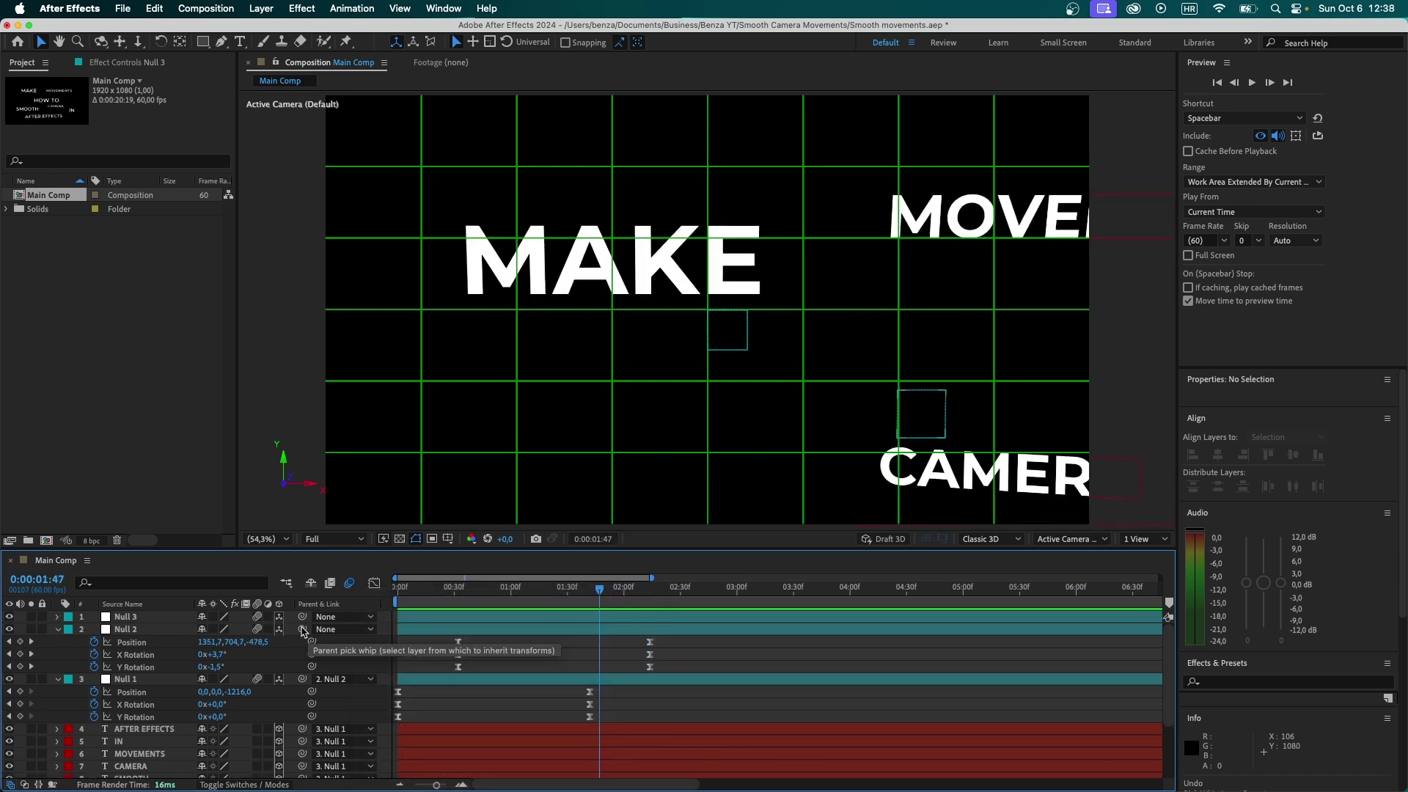
pyautogui.moveTo(302, 629); pyautogui.dragTo(140, 622)
# - Set starting keyframes for Position, X Rotation and Y Rotation on Null 3 at 0:00:01:47 and show all three together
pyautogui.click(139, 617)
pyautogui.hotkey('alt', 'shift', 'p')
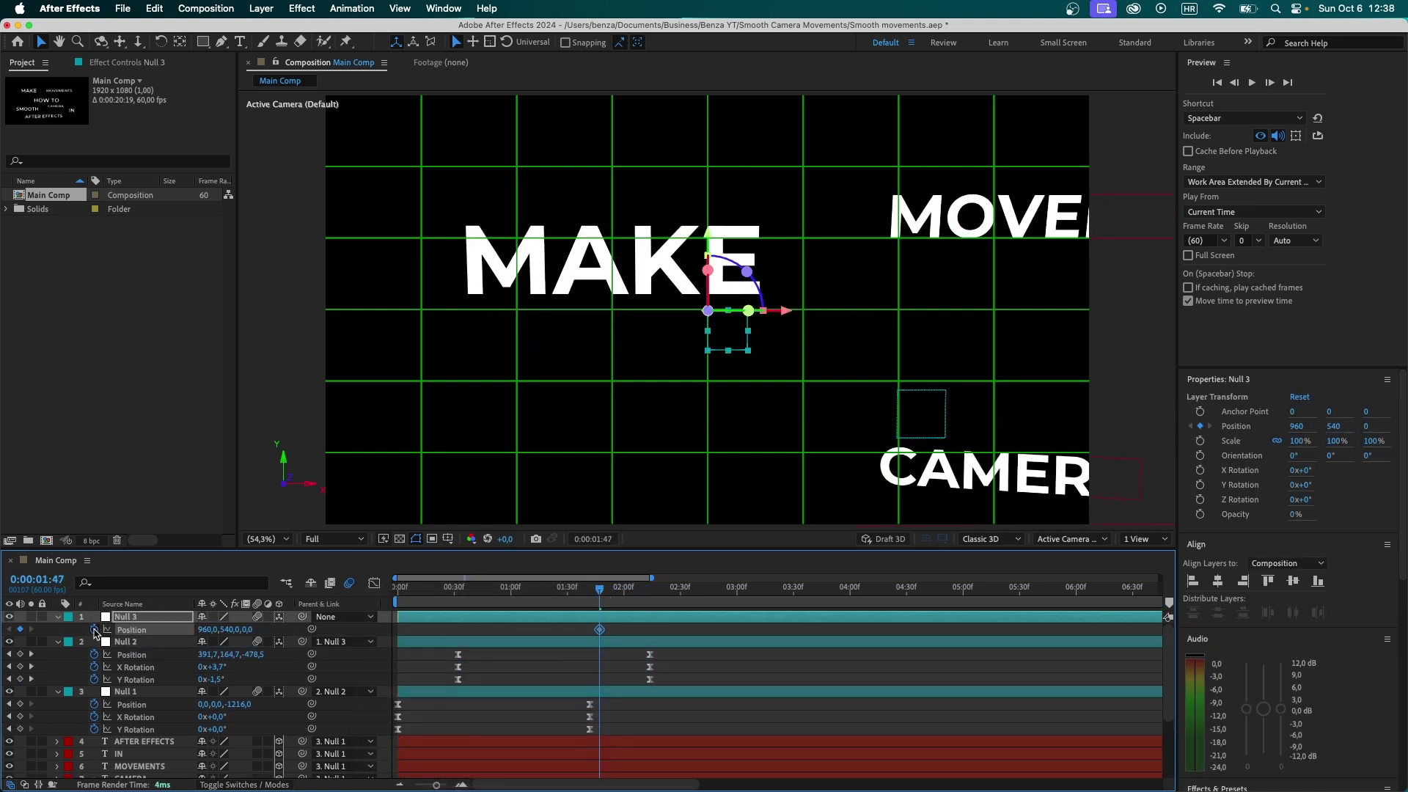
pyautogui.press('r')
pyautogui.click(94, 642)
pyautogui.click(94, 654)
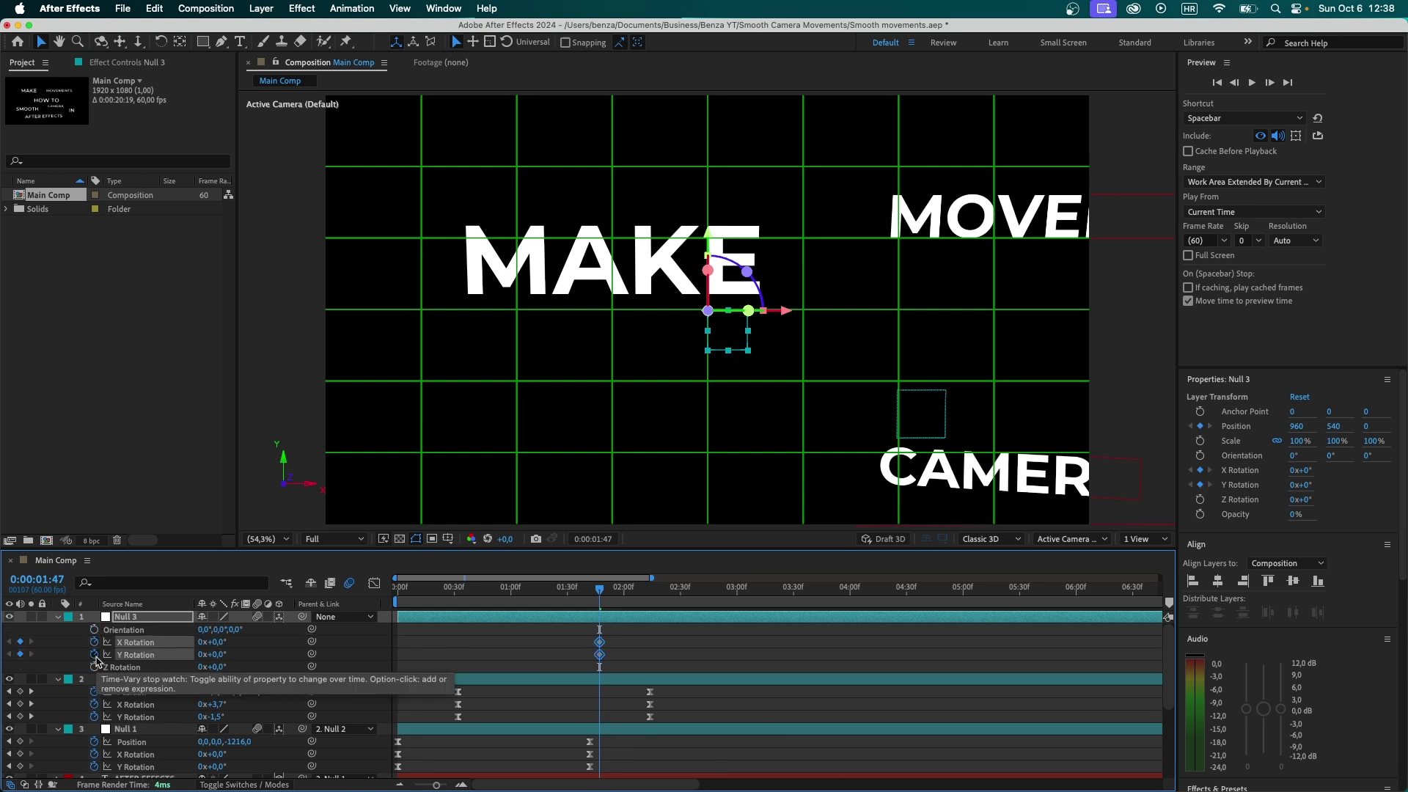
pyautogui.press('u')
# - At 0:00:03:03, set Null 3's Position to 1090, -139, -305 and X Rotation to 14° to frame SMOOTH
pyautogui.moveTo(613, 589); pyautogui.dragTo(742, 589)
pyautogui.moveTo(227, 631); pyautogui.dragTo(1, 633)
# - Apply Easy Ease to all Null 3 keyframes and increase the outgoing influence on their speed curves beyond about 80%
pyautogui.moveTo(759, 628); pyautogui.dragTo(595, 658)
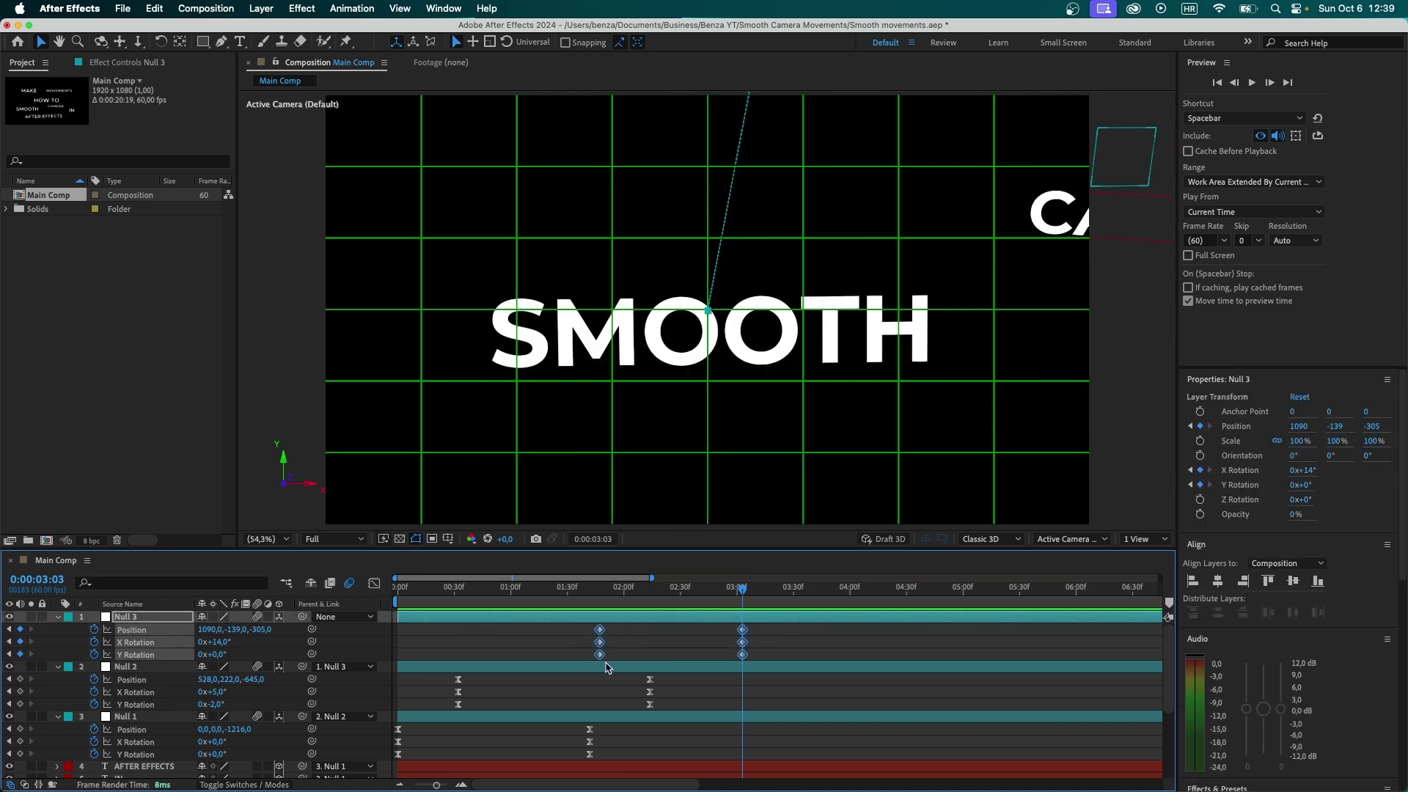
pyautogui.press('F9')
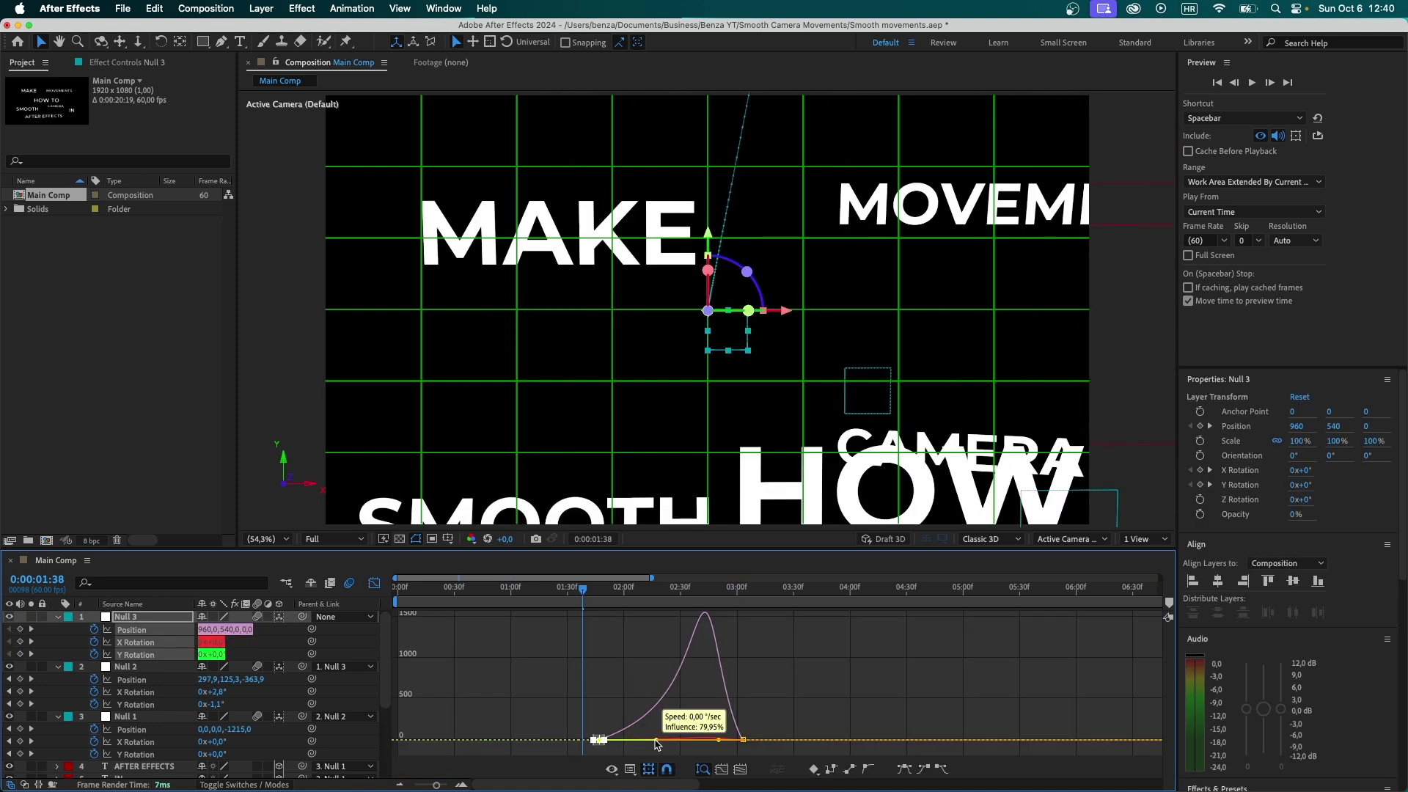
pyautogui.moveTo(654, 740); pyautogui.dragTo(664, 745)
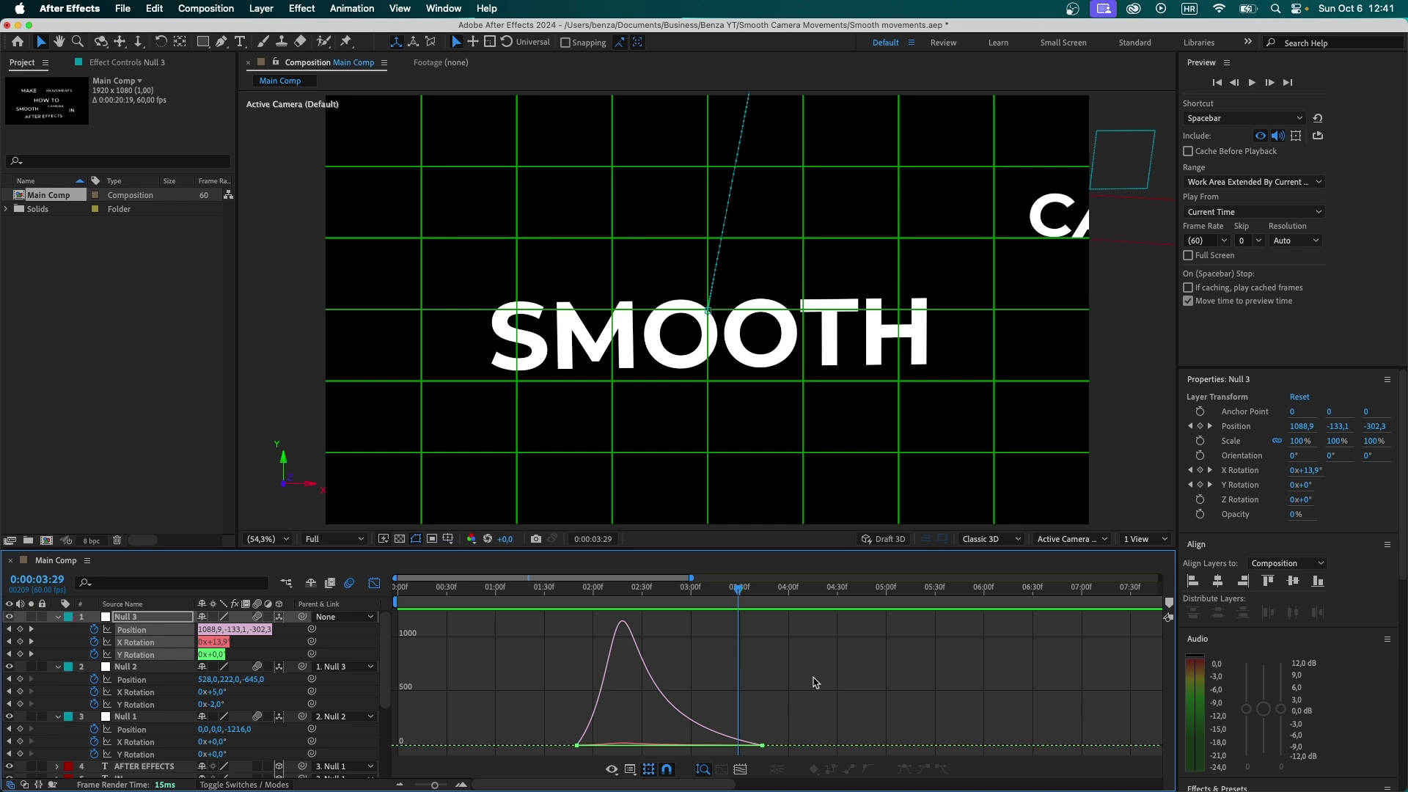
# - Preview the move to SMOOTH, adjust the outgoing influence of Null 3's speed curves and review the motion
pyautogui.press('super+a')
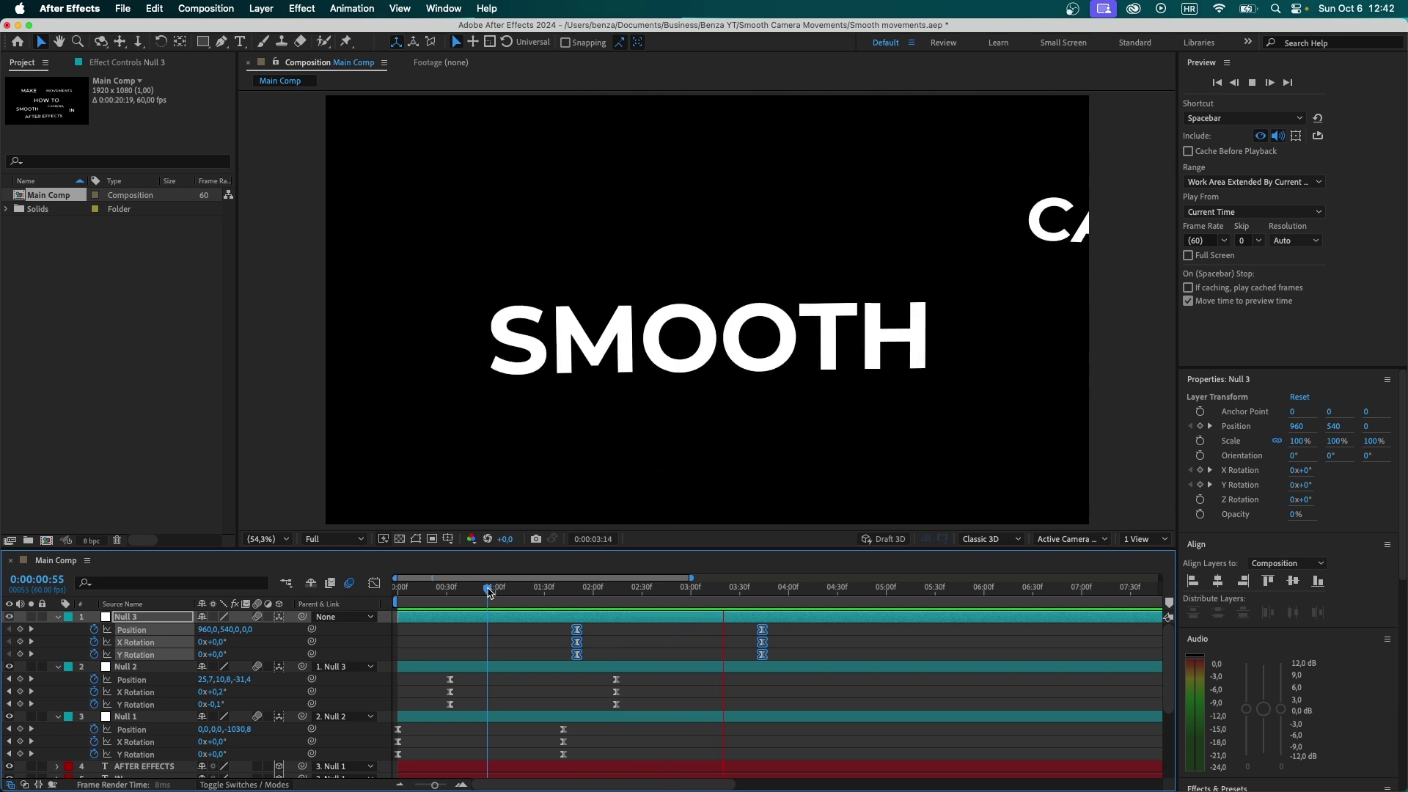
pyautogui.press('space')
pyautogui.hotkey('shift', 'F3')
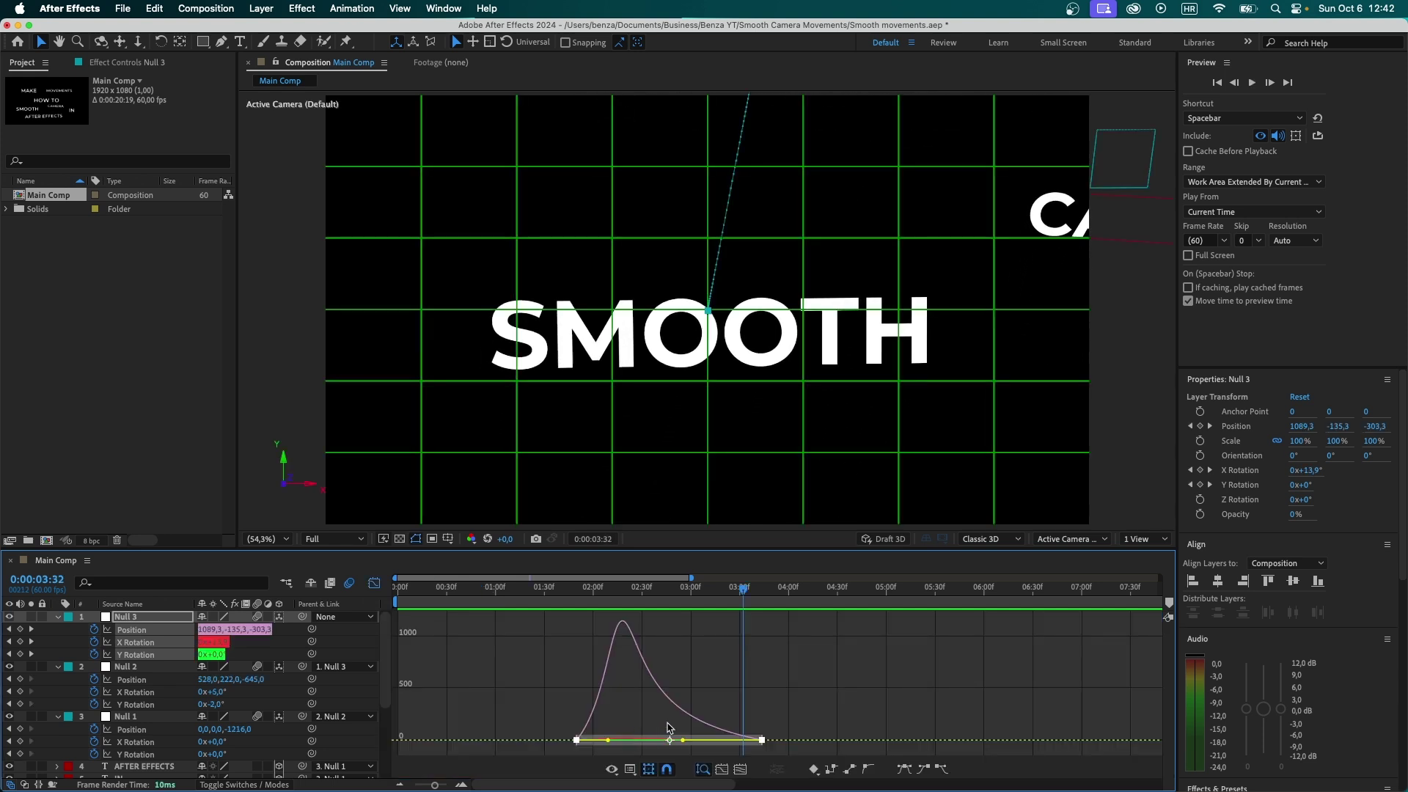
pyautogui.moveTo(609, 740); pyautogui.dragTo(667, 741)
pyautogui.moveTo(614, 663); pyautogui.dragTo(471, 632)
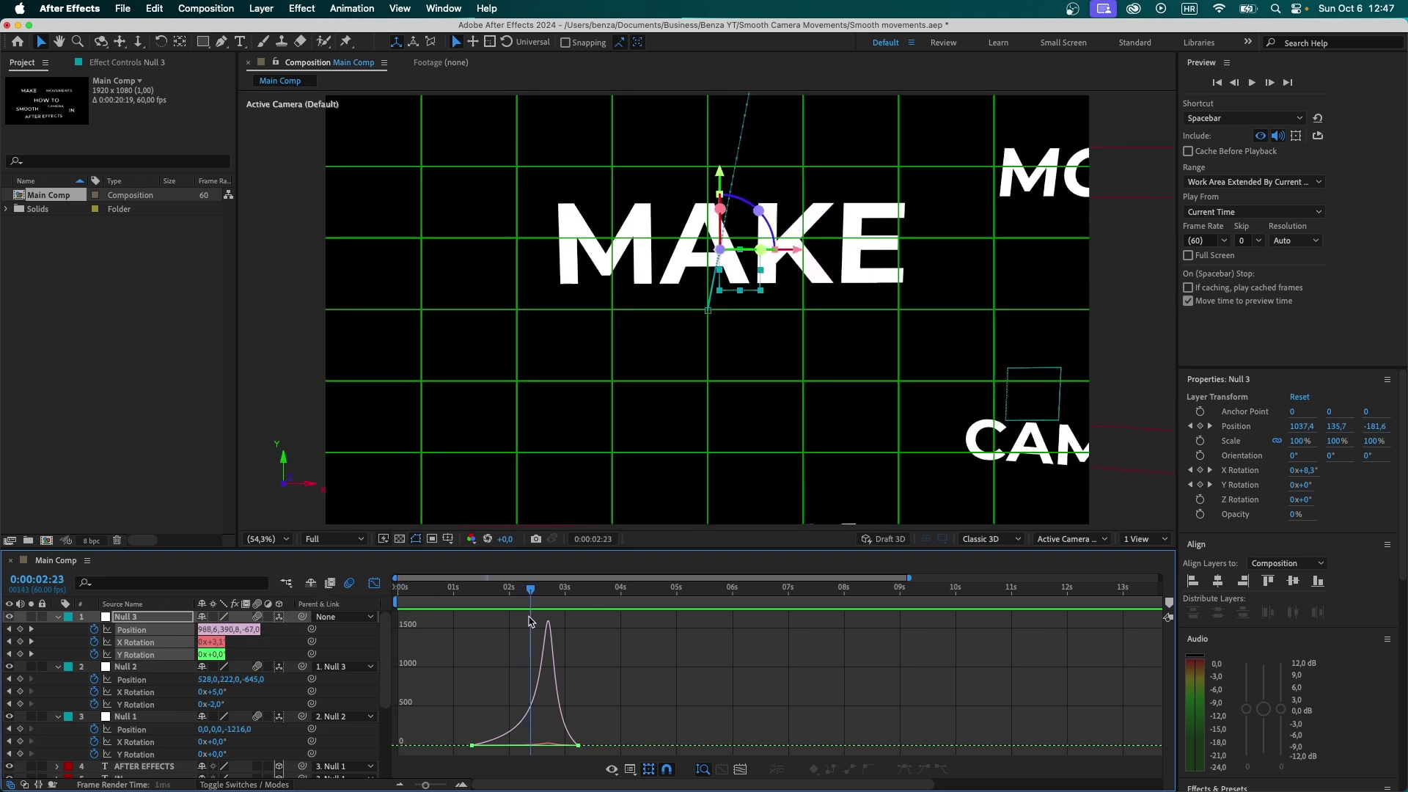
pyautogui.moveTo(531, 617); pyautogui.dragTo(545, 615)
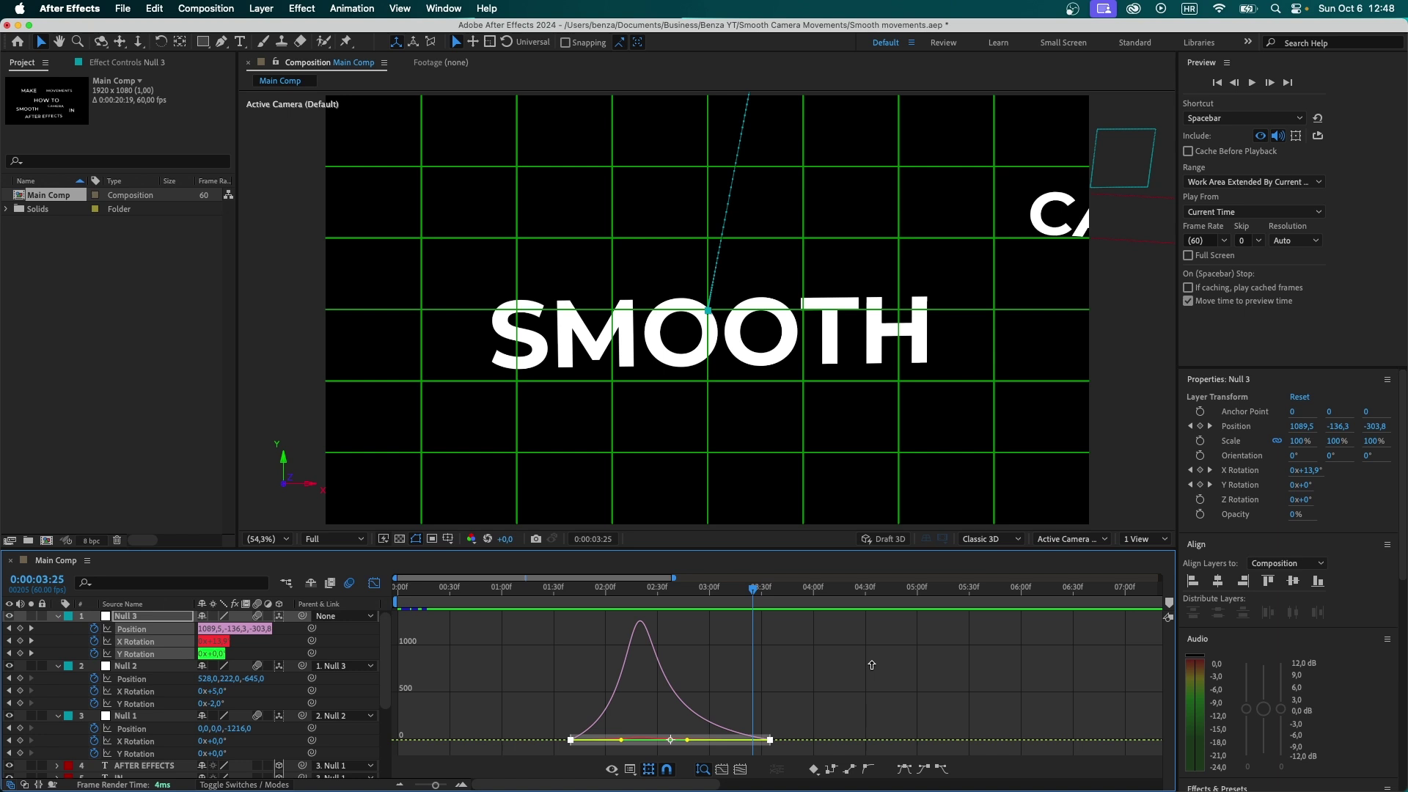
pyautogui.hotkey('shift', 'F3')
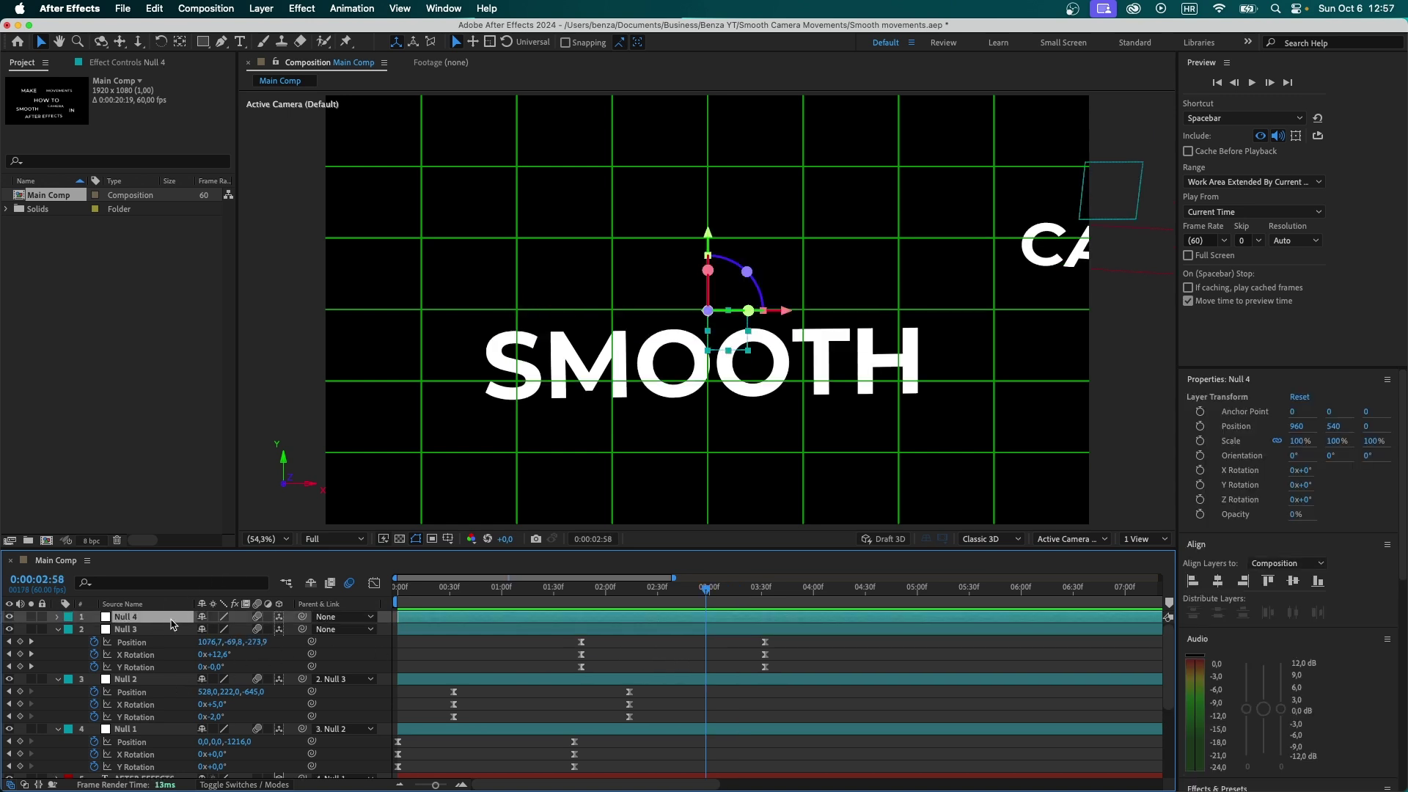
# - Parent Null 3 to Null 4 and set Null 4's starting Position, X Rotation and Y Rotation keyframes at 0:00:02:58
pyautogui.moveTo(302, 629); pyautogui.dragTo(159, 617)
pyautogui.moveTo(726, 625); pyautogui.dragTo(693, 662)
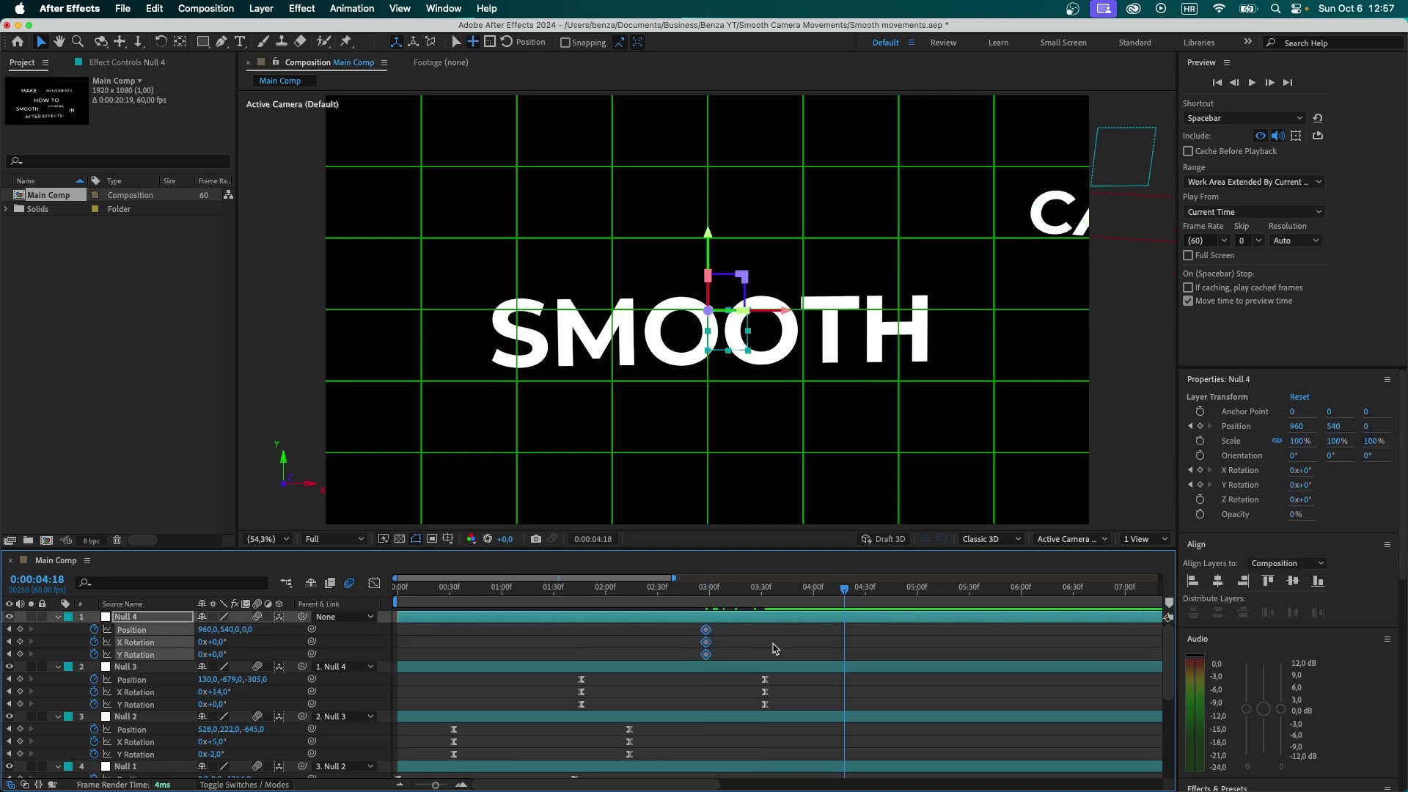
pyautogui.click(776, 647)
# - Set Null 4's ending Position to -90, 824, -1159 to frame CAMERA, and preview it with a longer outgoing ease influence
pyautogui.moveTo(207, 629); pyautogui.dragTo(366, 632)
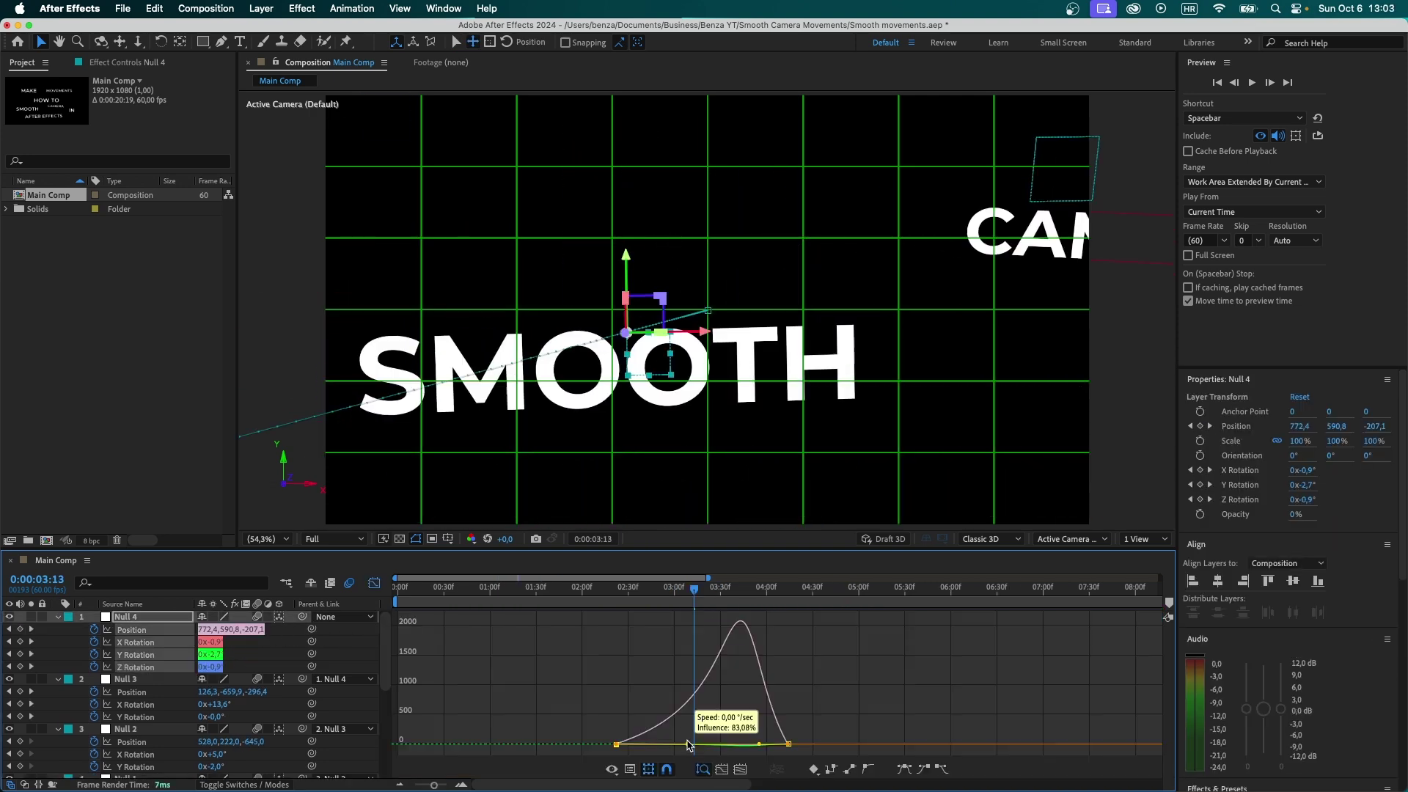
pyautogui.moveTo(688, 745); pyautogui.dragTo(695, 745)
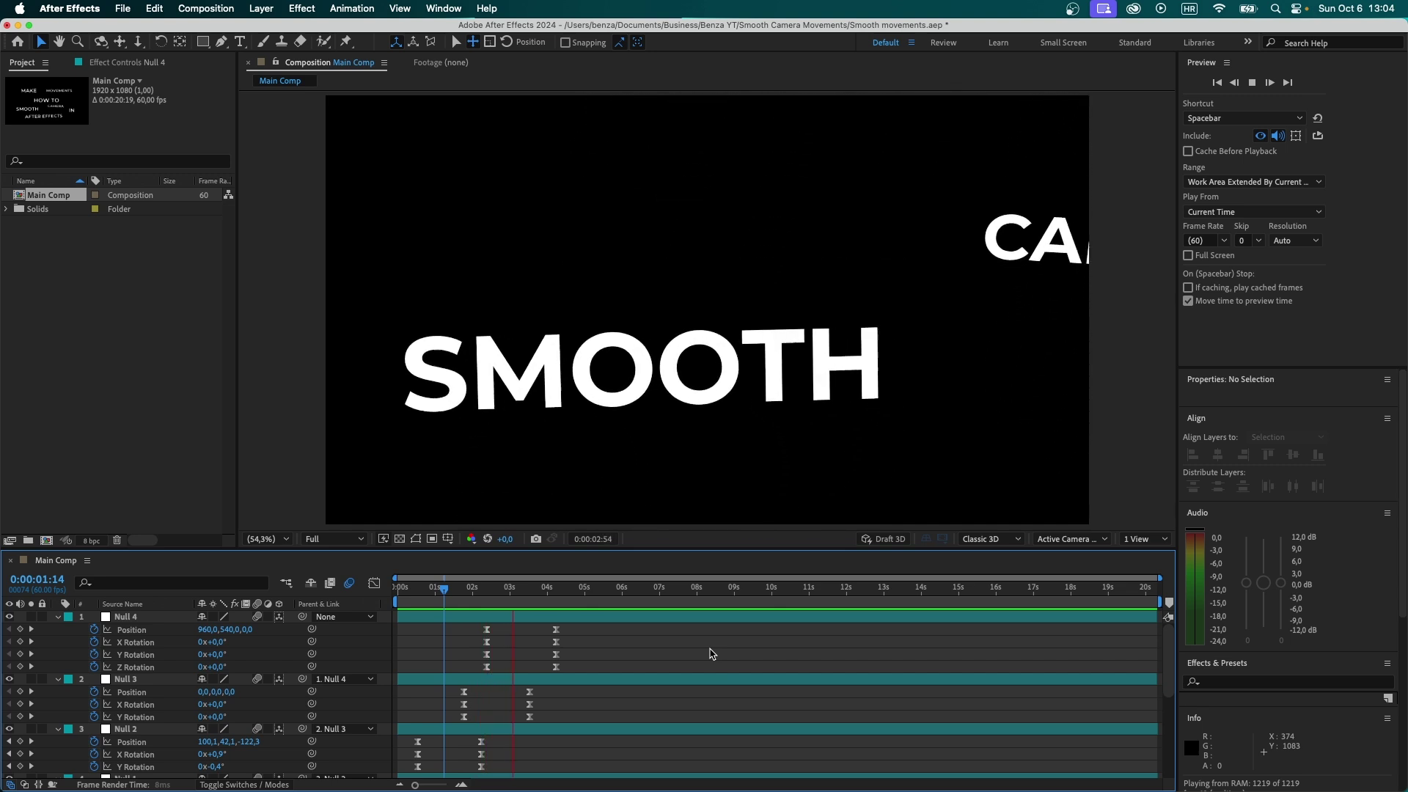
pyautogui.press('space')
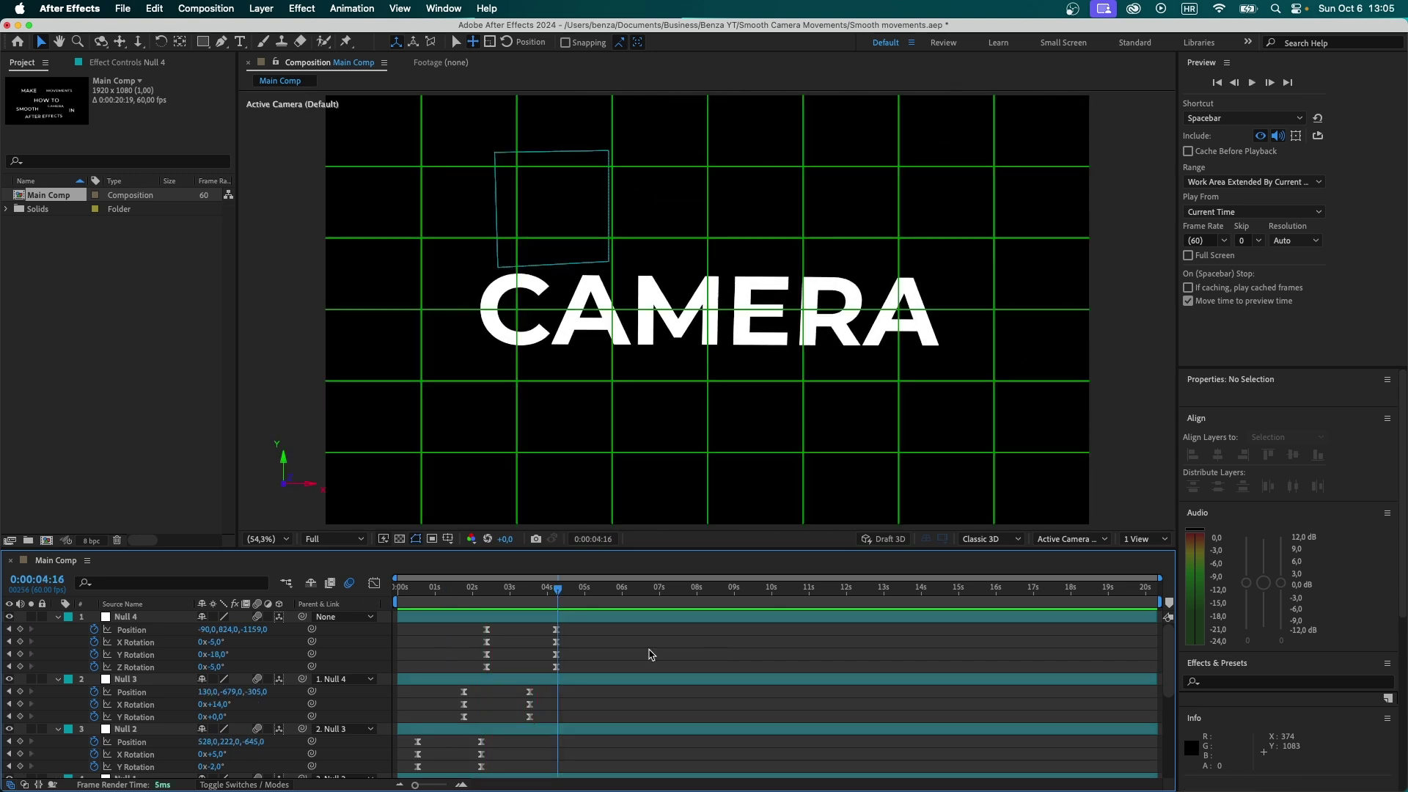